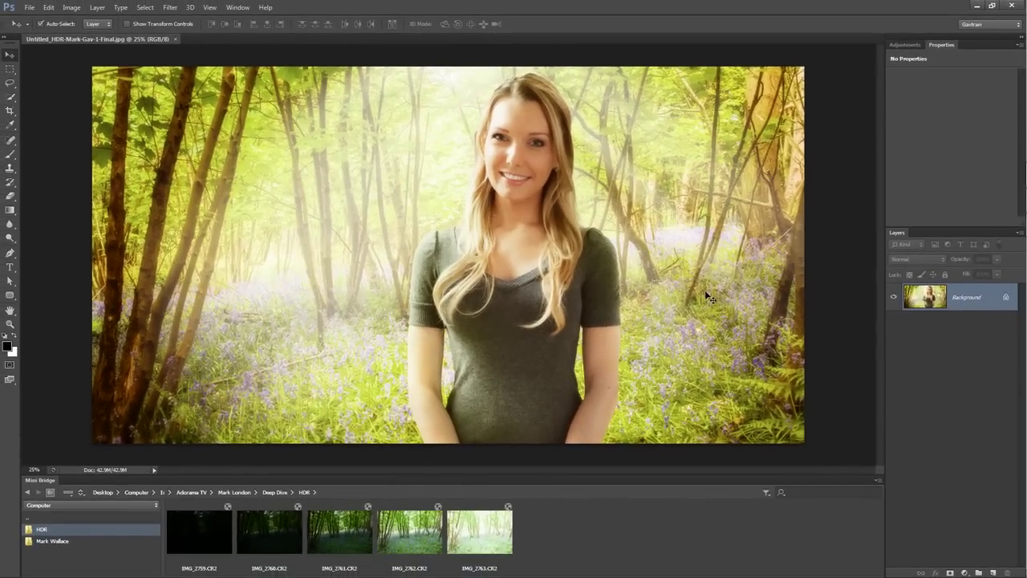
# Step: Close the composite and select all five bracketed CR2 exposures in Mini Bridge for merging
pyautogui.click(176, 39)
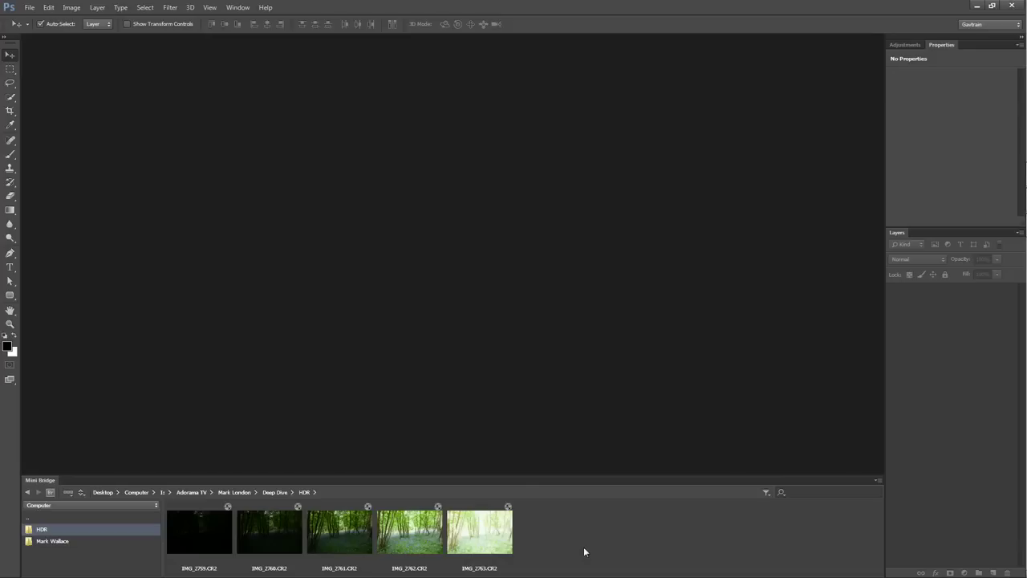
pyautogui.click(205, 528)
pyautogui.keyDown('ctrl'); pyautogui.click(273, 535); pyautogui.keyUp('ctrl')
pyautogui.keyDown('ctrl'); pyautogui.click(361, 529); pyautogui.keyUp('ctrl')
pyautogui.keyDown('ctrl'); pyautogui.click(411, 536); pyautogui.keyUp('ctrl')
pyautogui.keyDown('ctrl'); pyautogui.click(465, 535); pyautogui.keyUp('ctrl')
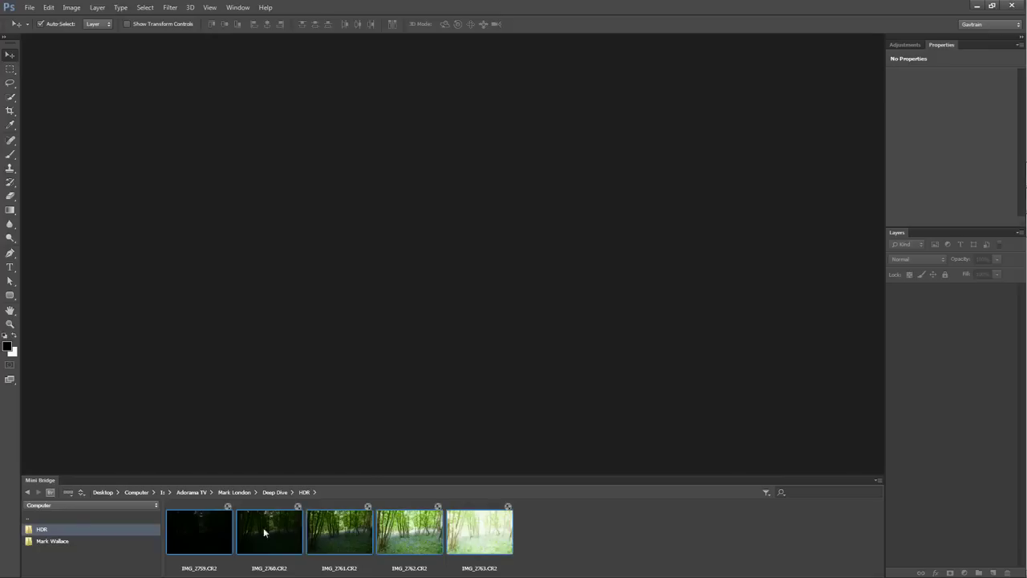
pyautogui.rightClick(471, 519)
pyautogui.moveTo(505, 506)
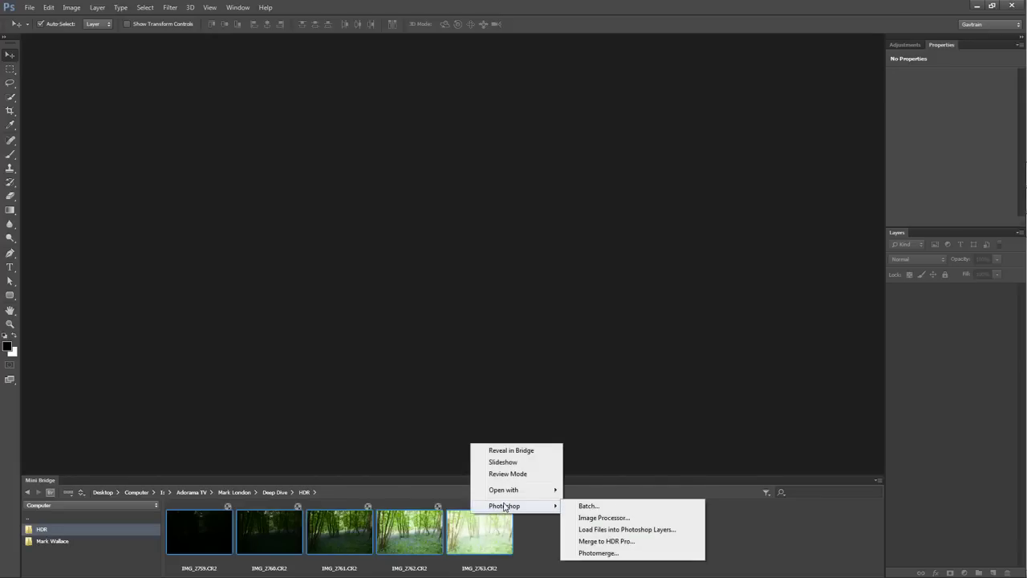
# Step: Merge the exposures in HDR Pro at 32 Bit, after trying 16 Bit, and raise the White Point Preview
pyautogui.click(604, 542)
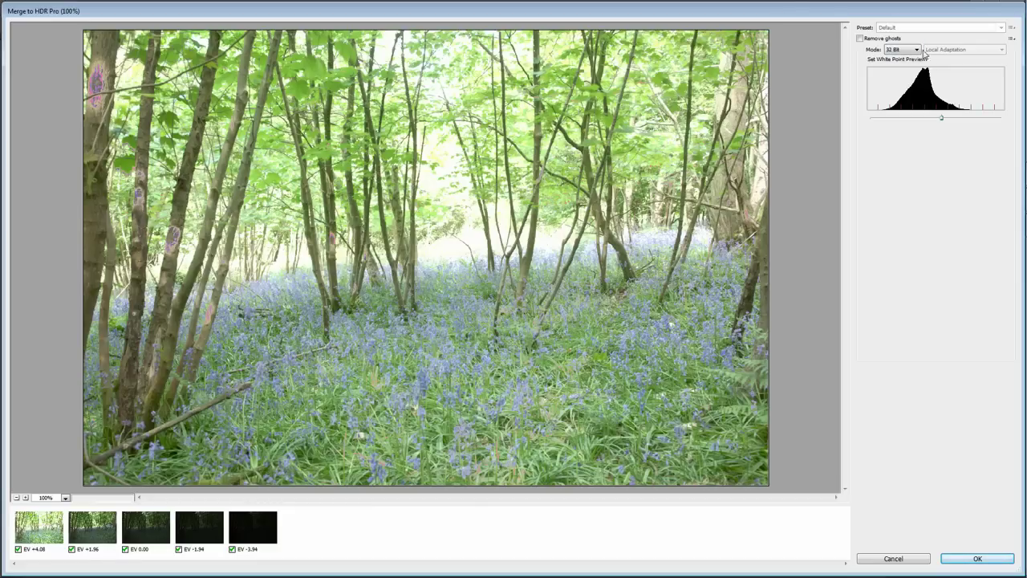
pyautogui.click(912, 49)
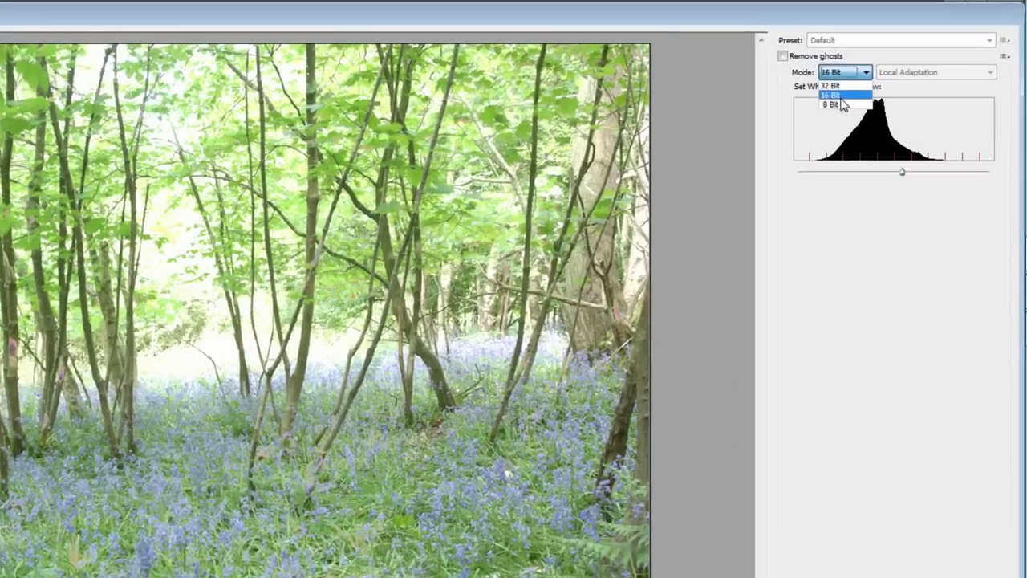
pyautogui.click(904, 66)
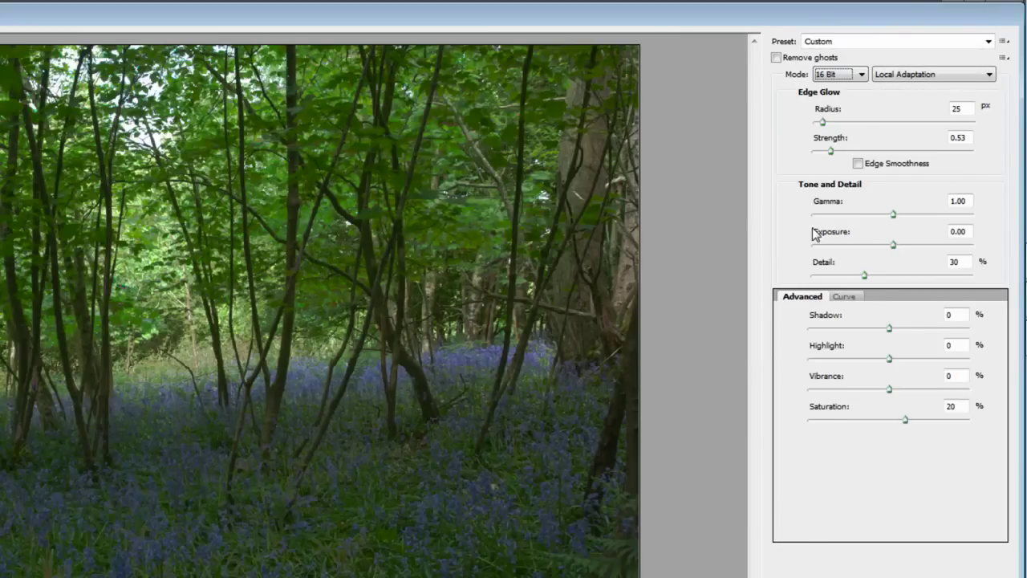
pyautogui.click(846, 74)
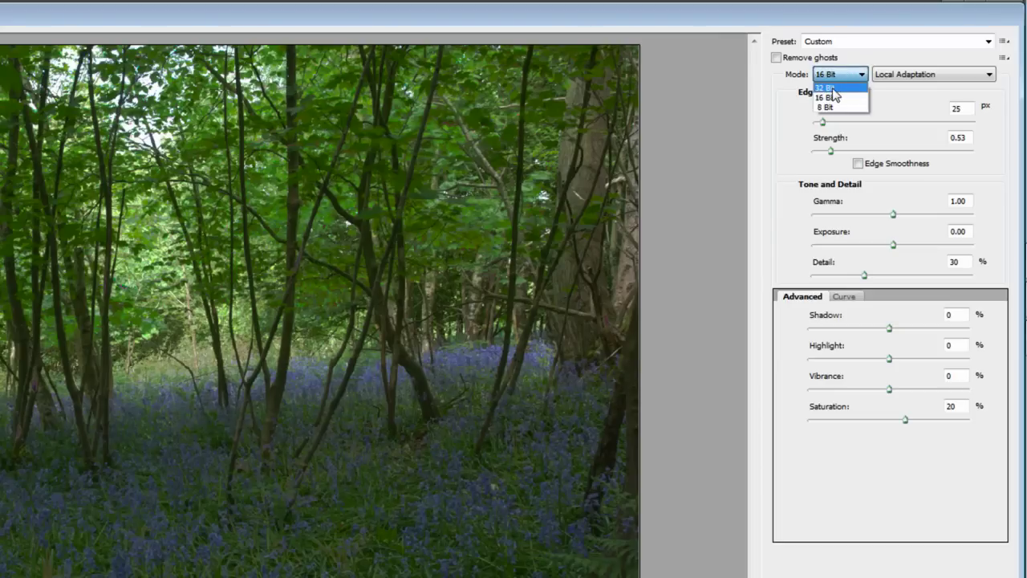
pyautogui.click(831, 88)
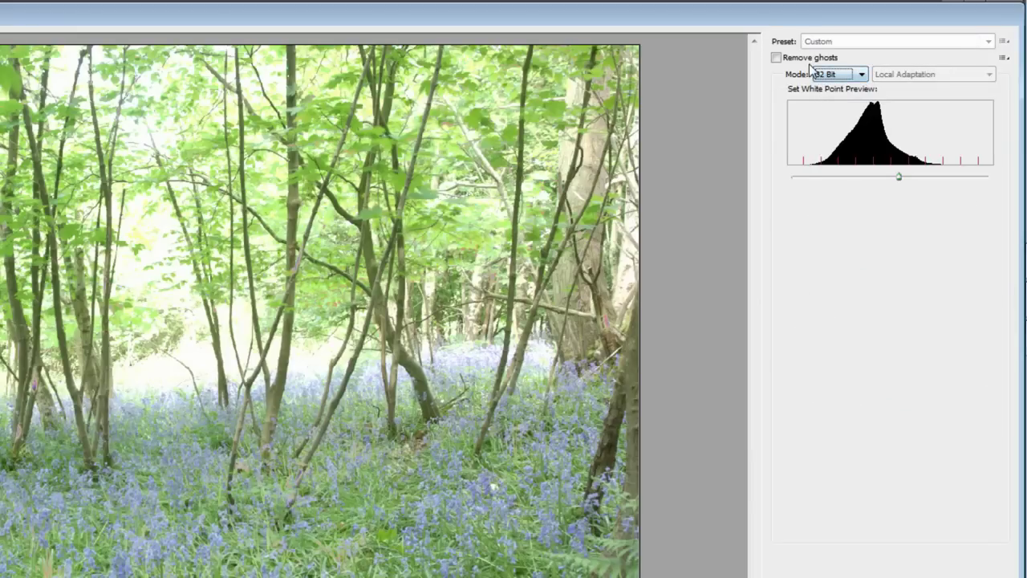
pyautogui.moveTo(900, 177)
pyautogui.mouseDown()
pyautogui.moveTo(856, 177)
pyautogui.moveTo(910, 177)
pyautogui.mouseUp()
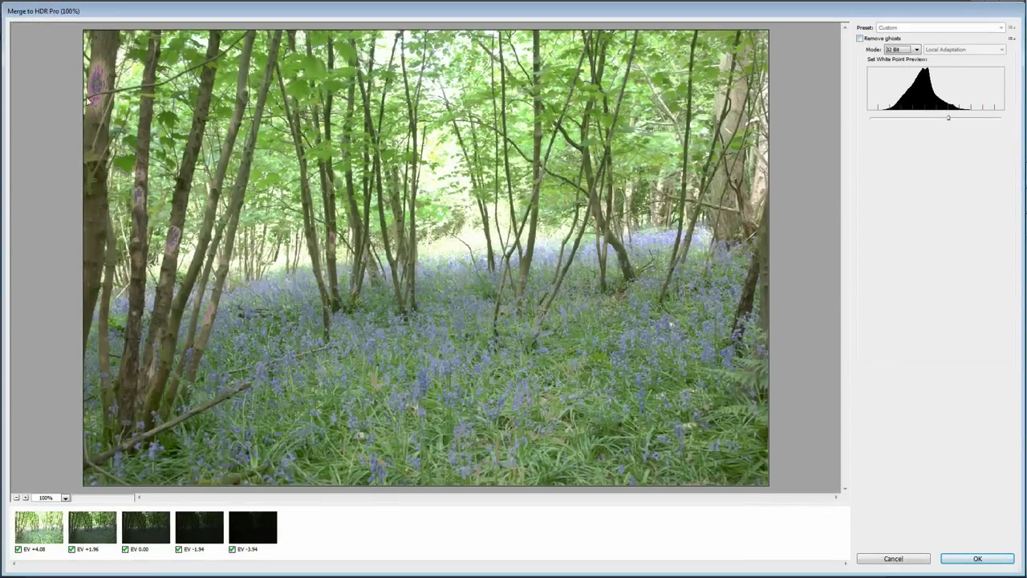
# Step: Enable Remove ghosts and, after comparing the exposures, use EV 0.00 as the base image
pyautogui.click(861, 38)
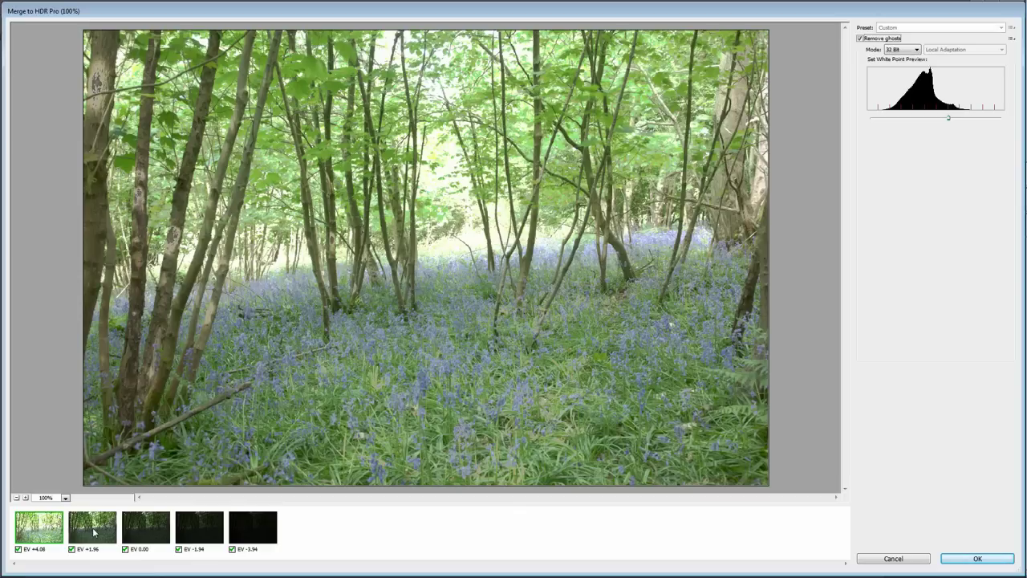
pyautogui.click(97, 530)
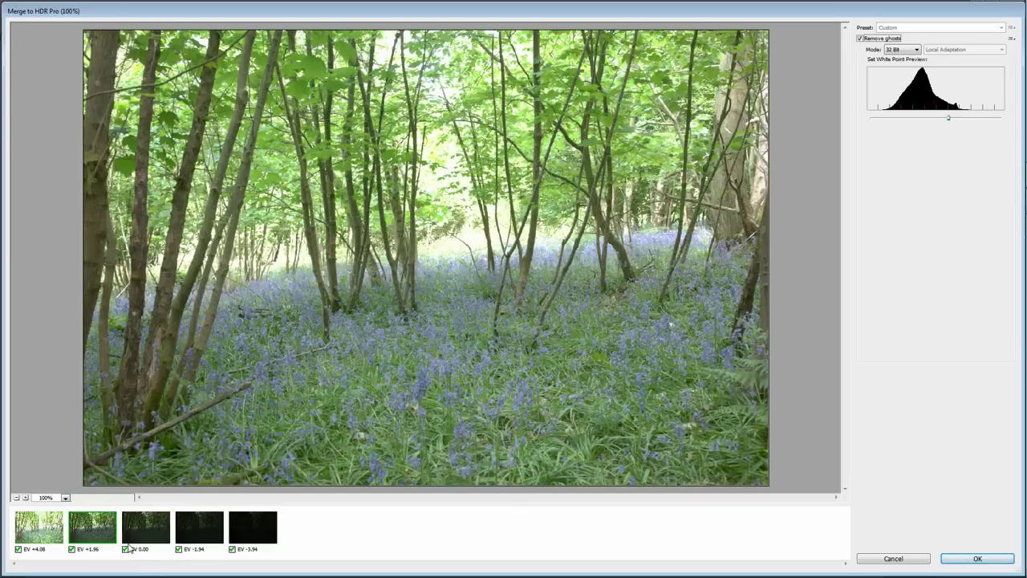
pyautogui.click(147, 522)
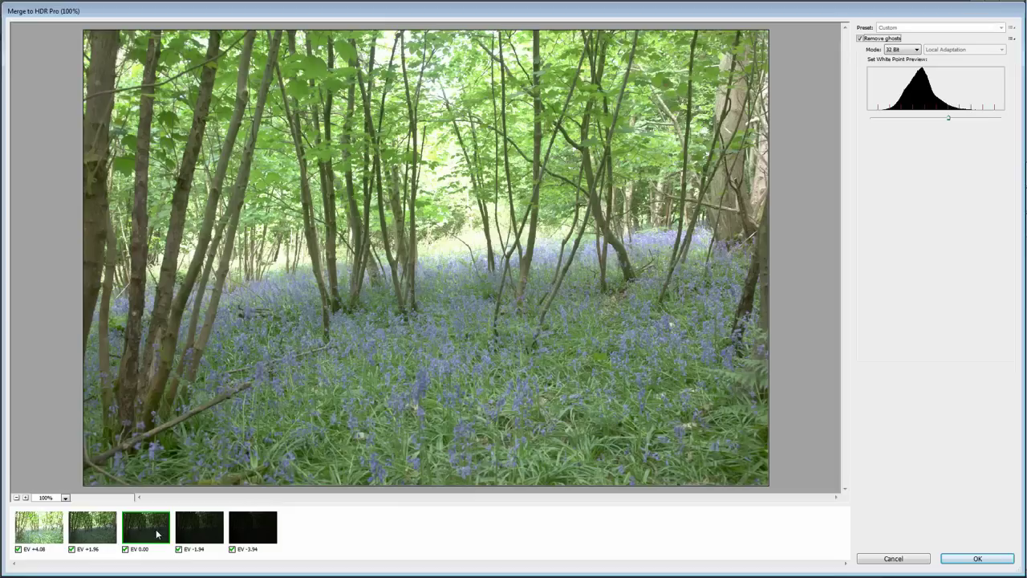
pyautogui.click(199, 529)
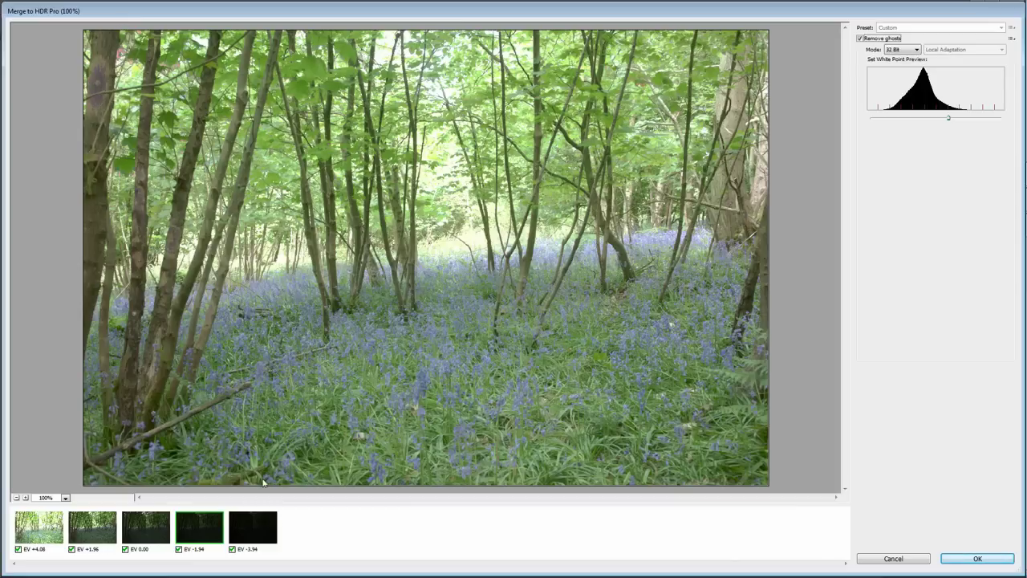
pyautogui.click(263, 530)
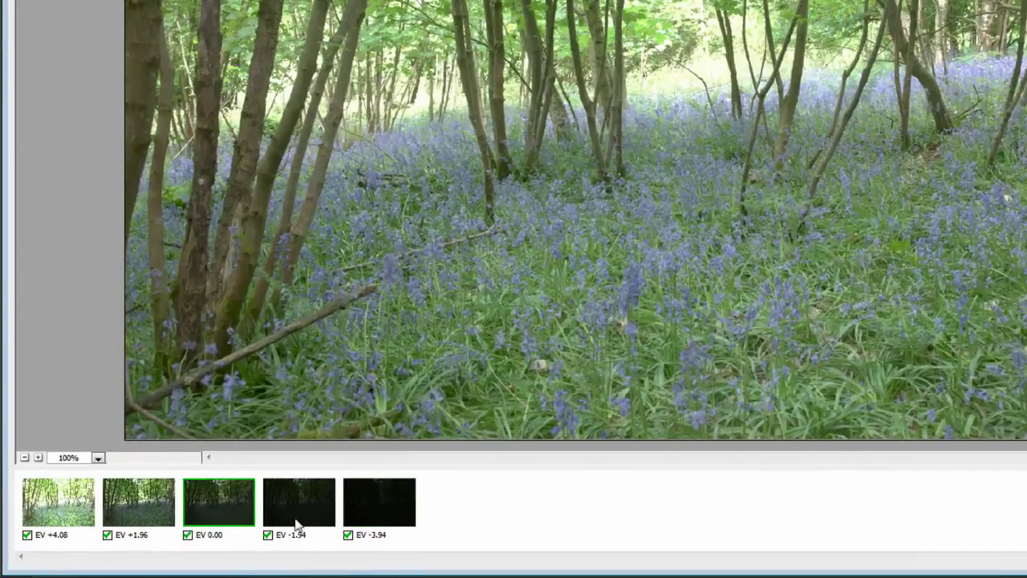
pyautogui.click(213, 493)
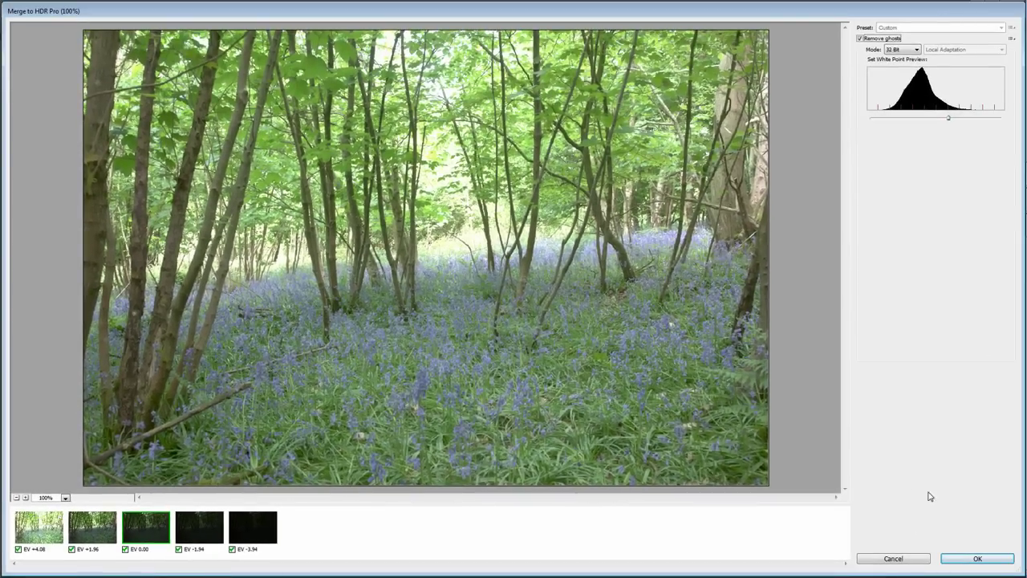
# Step: Accept the Merge to HDR Pro settings to open Untitled_HDR2 as a 32-bit document
pyautogui.click(976, 558)
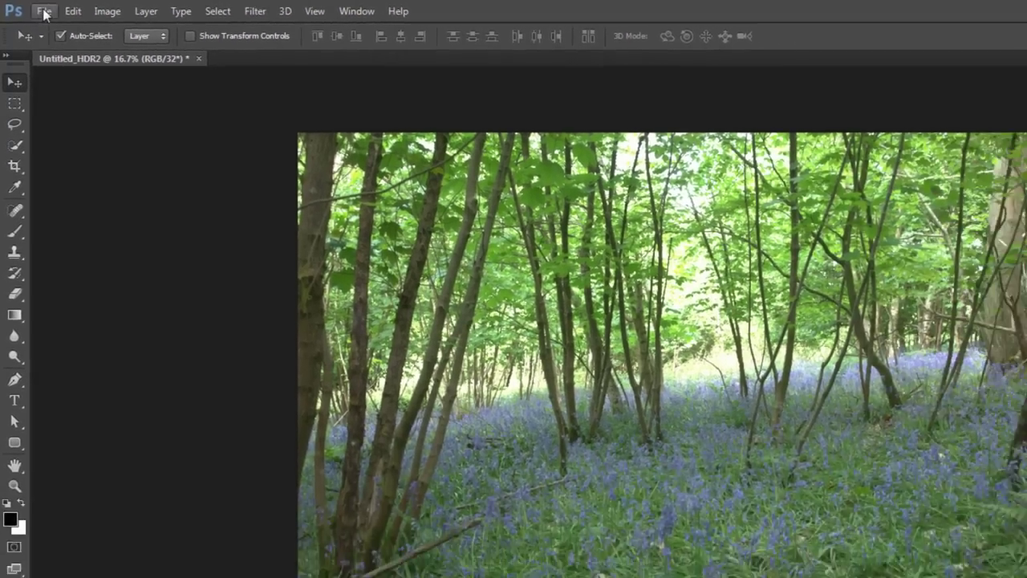
# Step: Save the HDR as Untitled_HDR2.tif, a 32-bit float TIFF with no compression
pyautogui.click(36, 9)
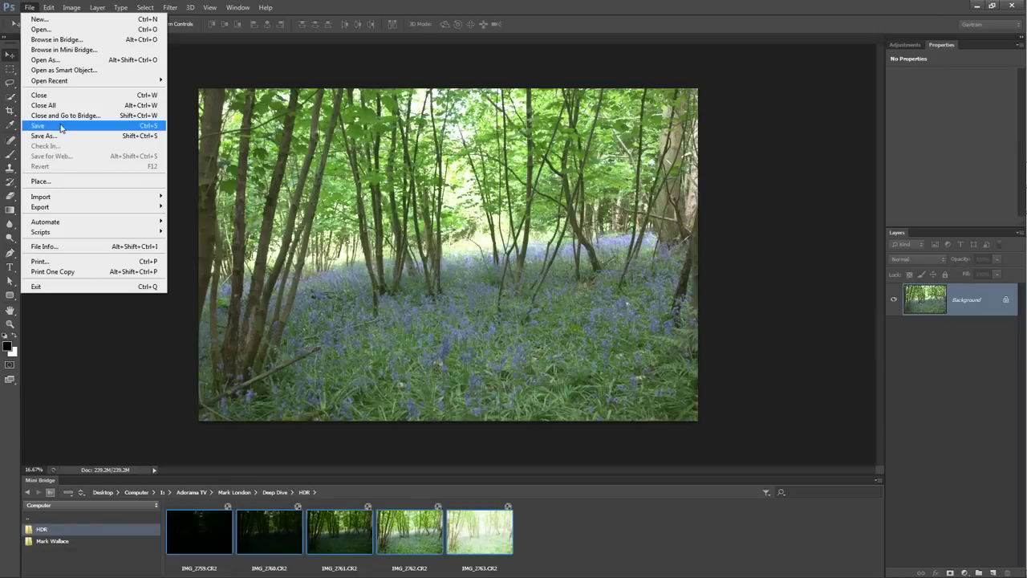
pyautogui.click(61, 129)
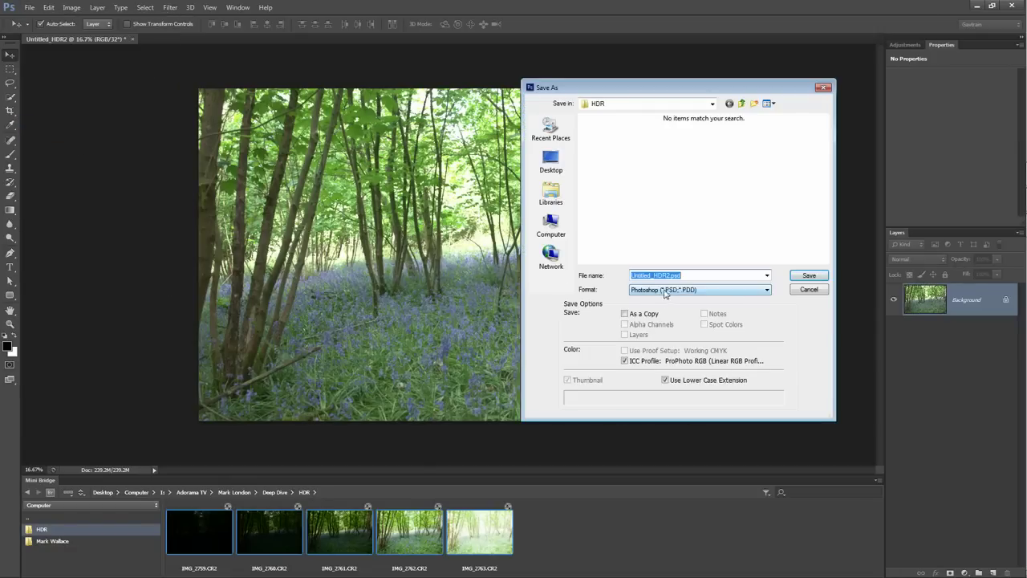
pyautogui.click(806, 291)
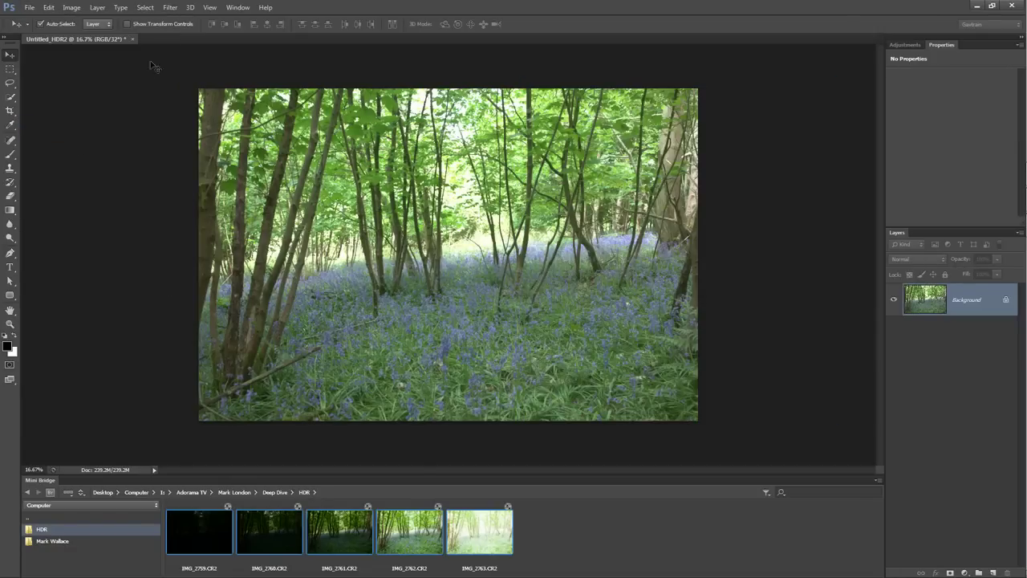
pyautogui.click(29, 8)
pyautogui.click(58, 133)
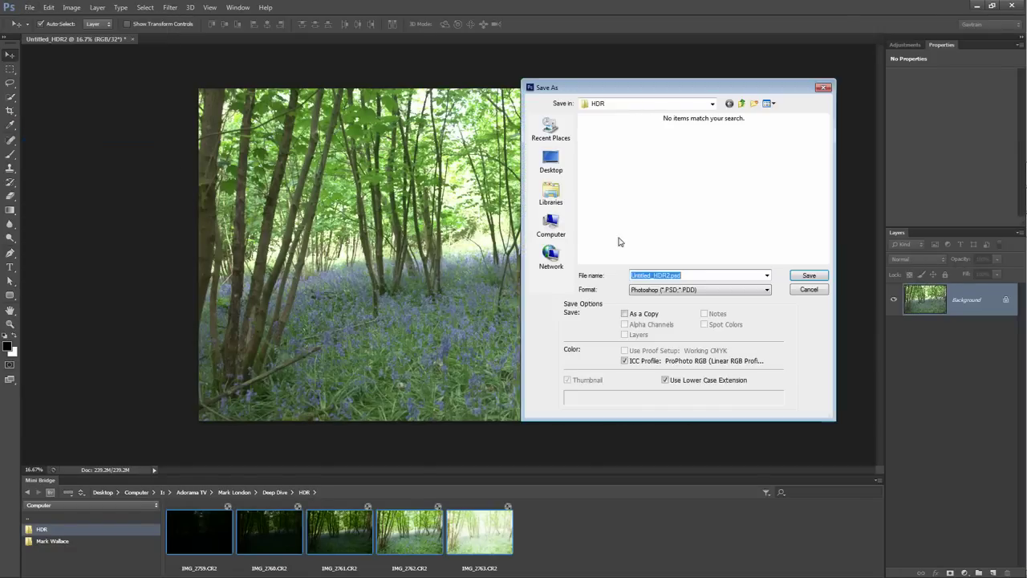
pyautogui.click(654, 313)
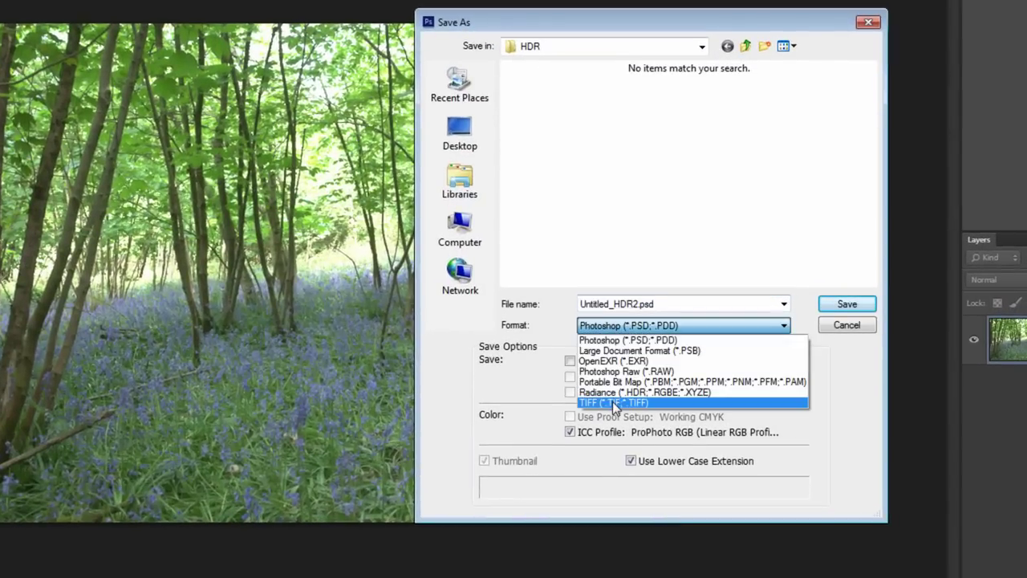
pyautogui.click(616, 403)
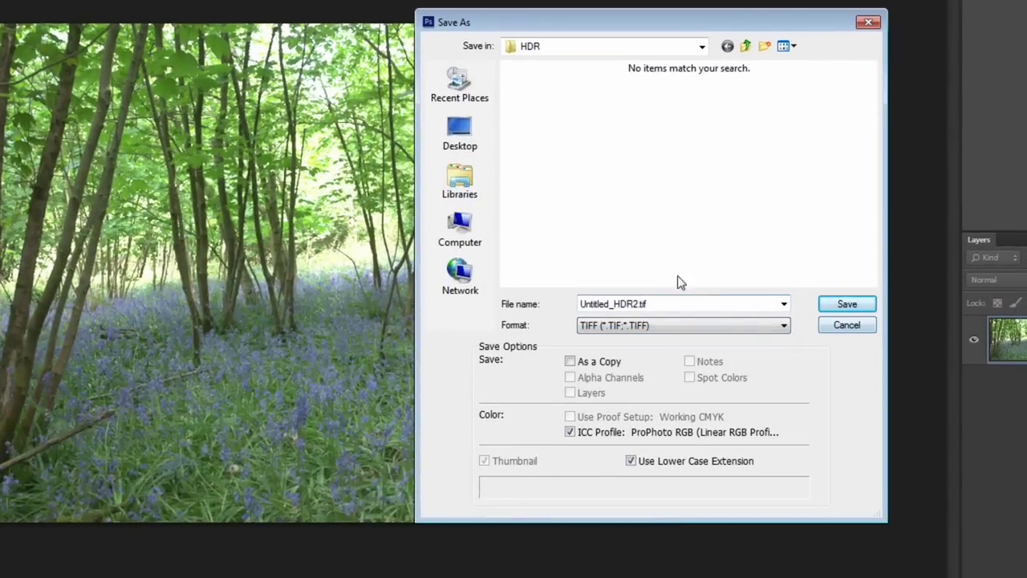
pyautogui.click(853, 310)
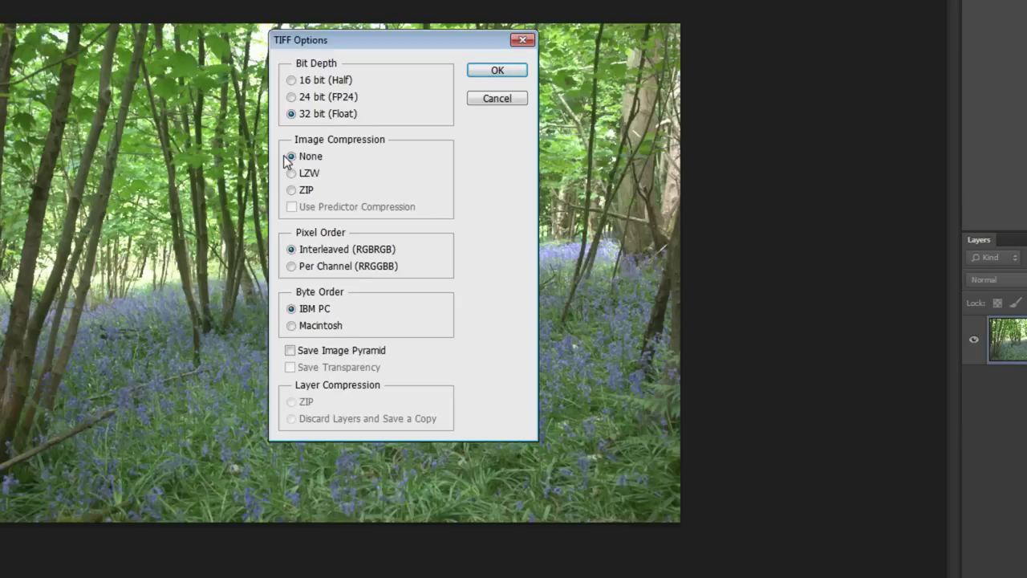
pyautogui.click(498, 71)
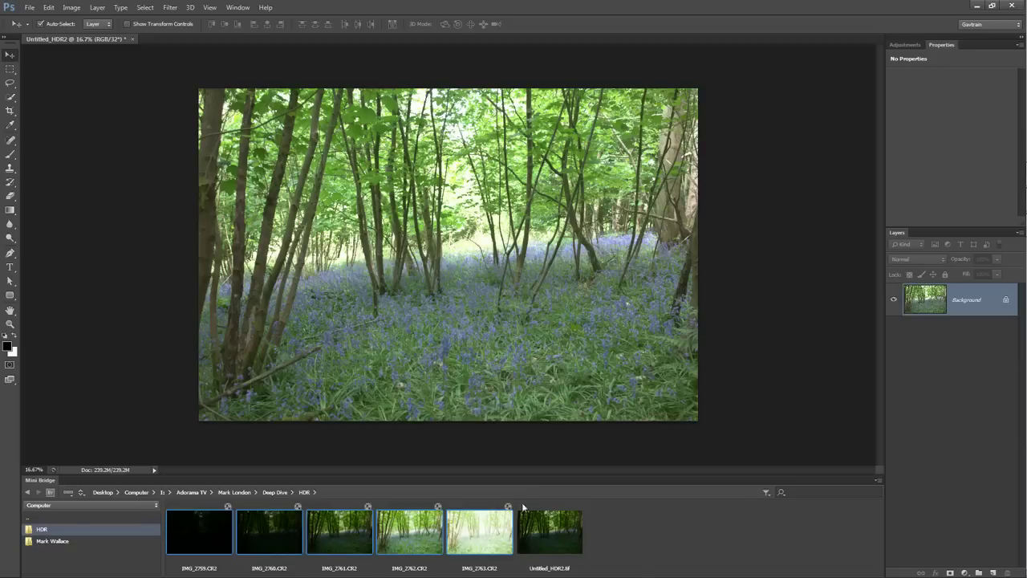
# Step: Close the HDR document without saving, then open Untitled_HDR2.tif from Mini Bridge with Camera Raw
pyautogui.click(133, 40)
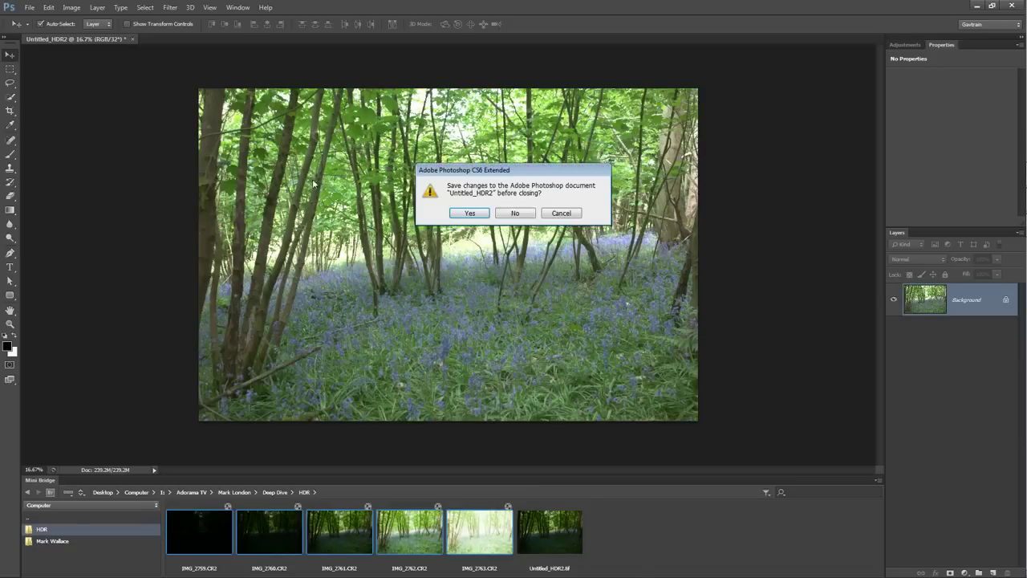
pyautogui.click(515, 212)
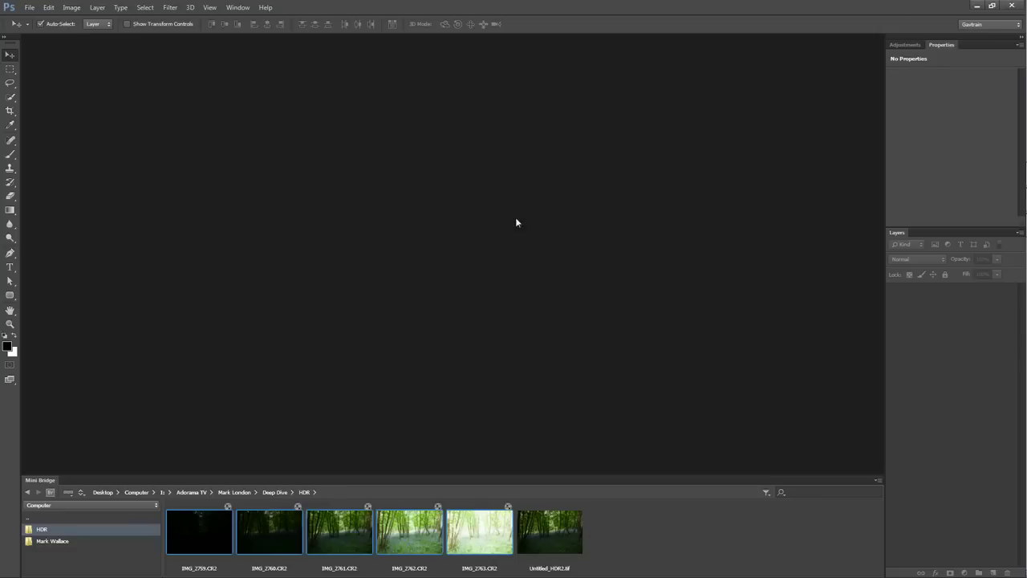
pyautogui.click(550, 544)
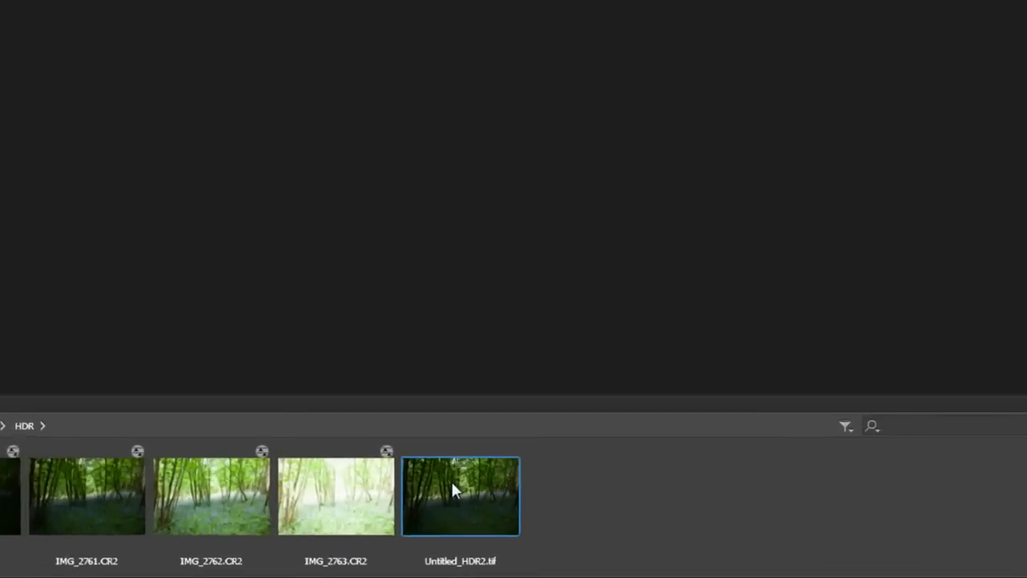
pyautogui.rightClick(443, 484)
pyautogui.moveTo(491, 422)
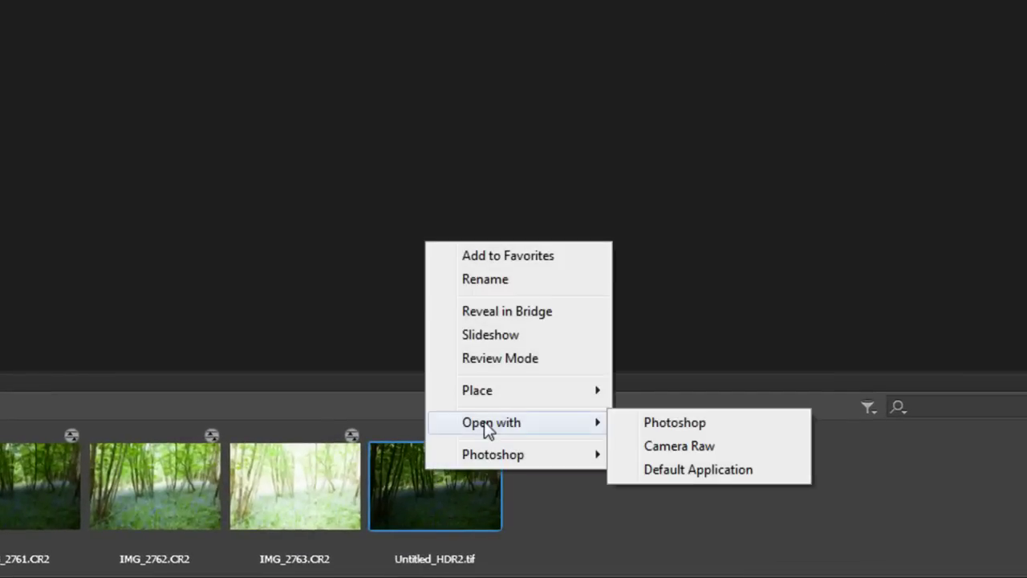
pyautogui.click(716, 455)
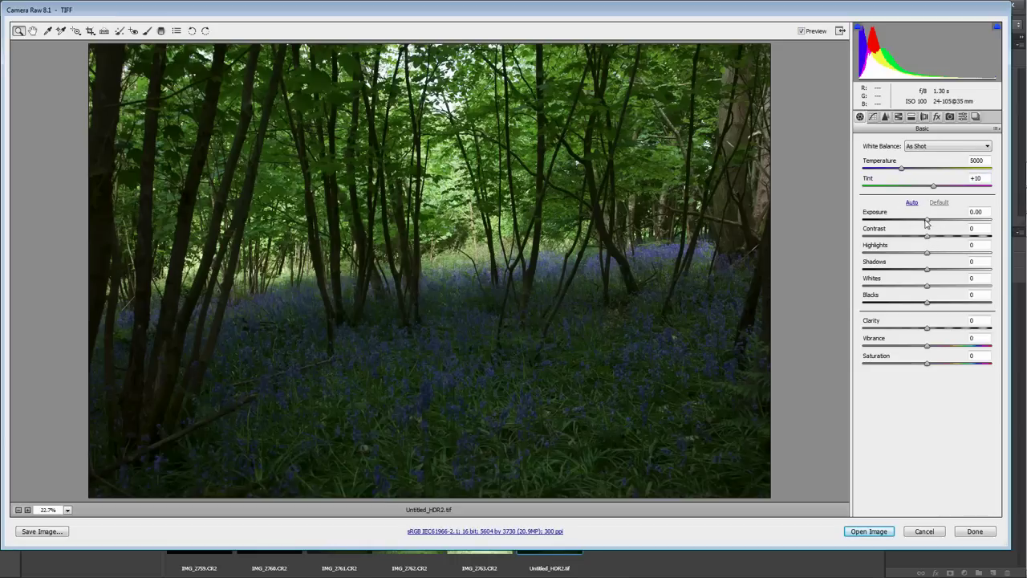
# Step: Set Exposure to about +1.00, Highlights to -100 and Shadows to +100
pyautogui.moveTo(927, 220); pyautogui.dragTo(866, 220)
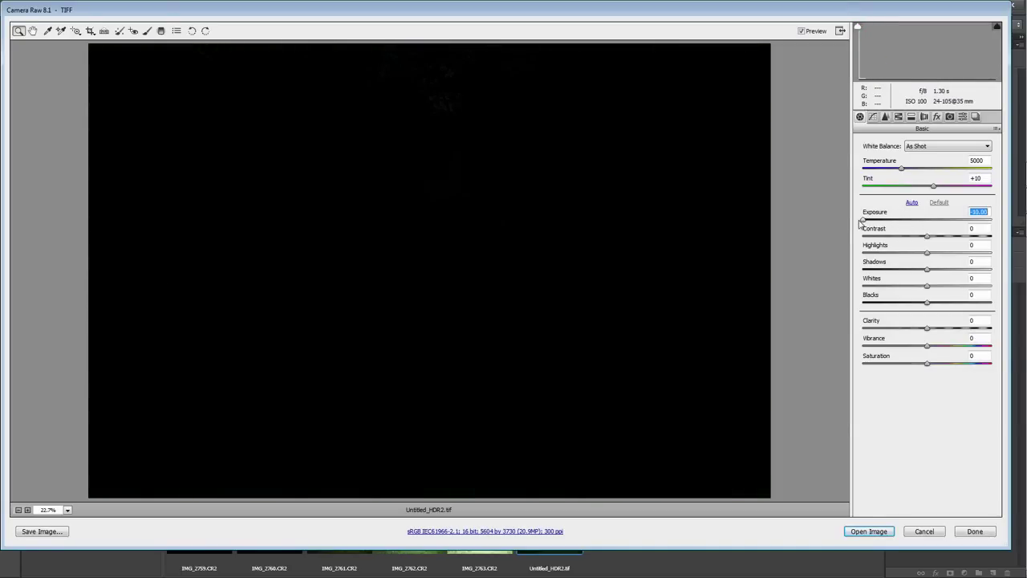
pyautogui.moveTo(866, 221)
pyautogui.mouseDown()
pyautogui.moveTo(997, 224)
pyautogui.moveTo(890, 225)
pyautogui.mouseUp()
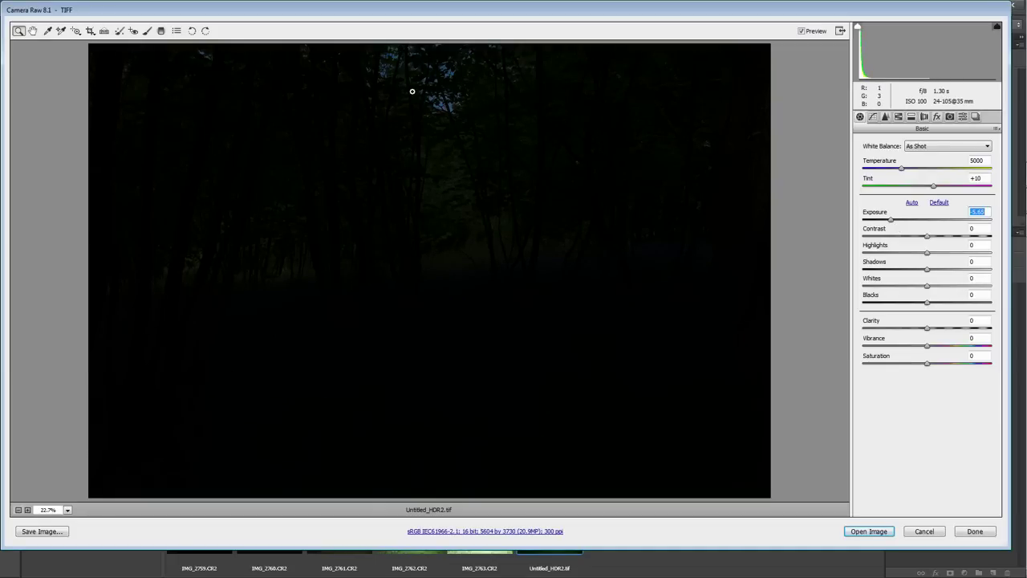
pyautogui.moveTo(890, 225); pyautogui.dragTo(958, 240)
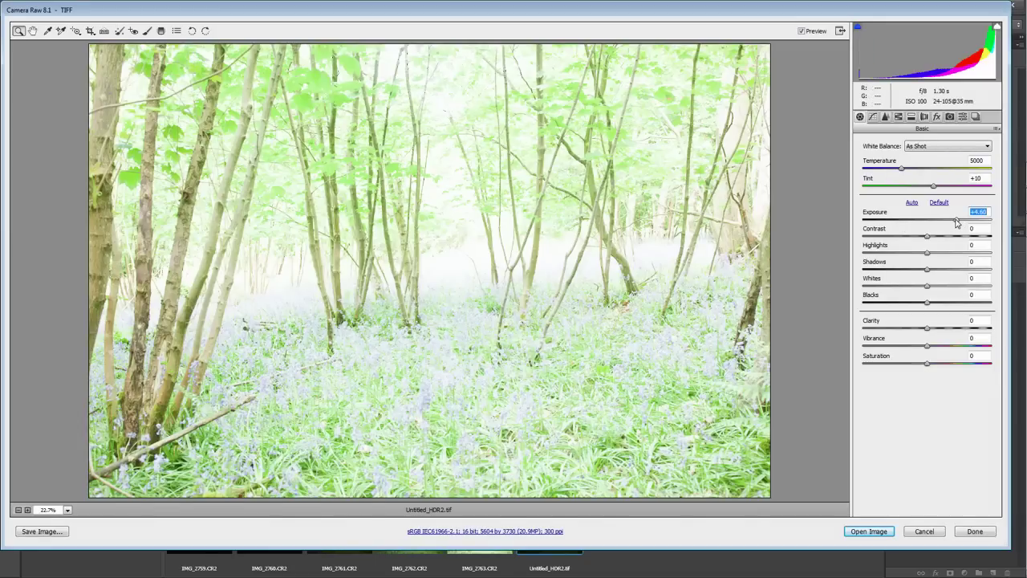
pyautogui.moveTo(956, 225)
pyautogui.mouseDown()
pyautogui.moveTo(928, 222)
pyautogui.moveTo(838, 253)
pyautogui.mouseUp()
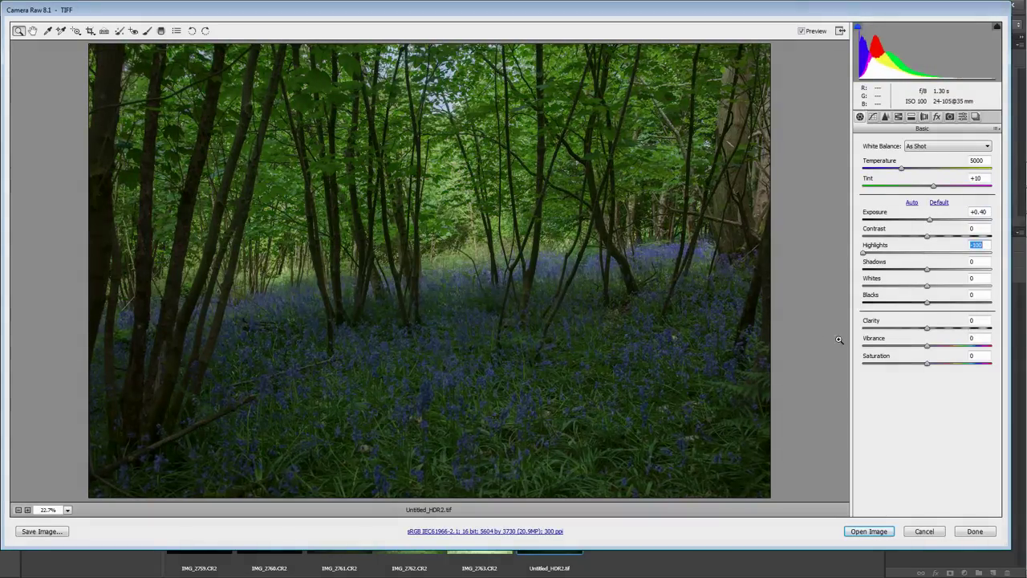
pyautogui.moveTo(935, 275); pyautogui.dragTo(1003, 274)
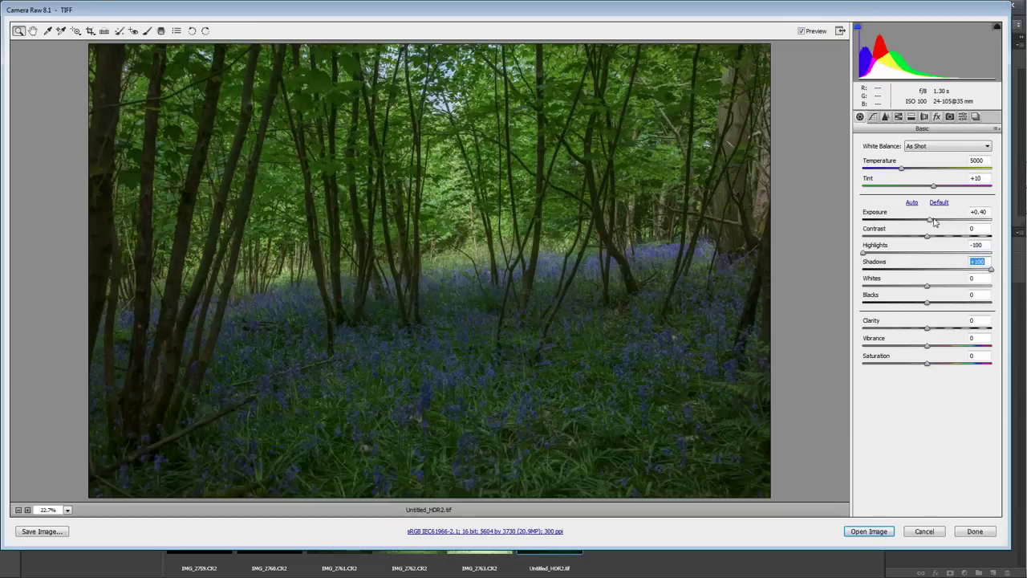
pyautogui.moveTo(931, 222); pyautogui.dragTo(935, 222)
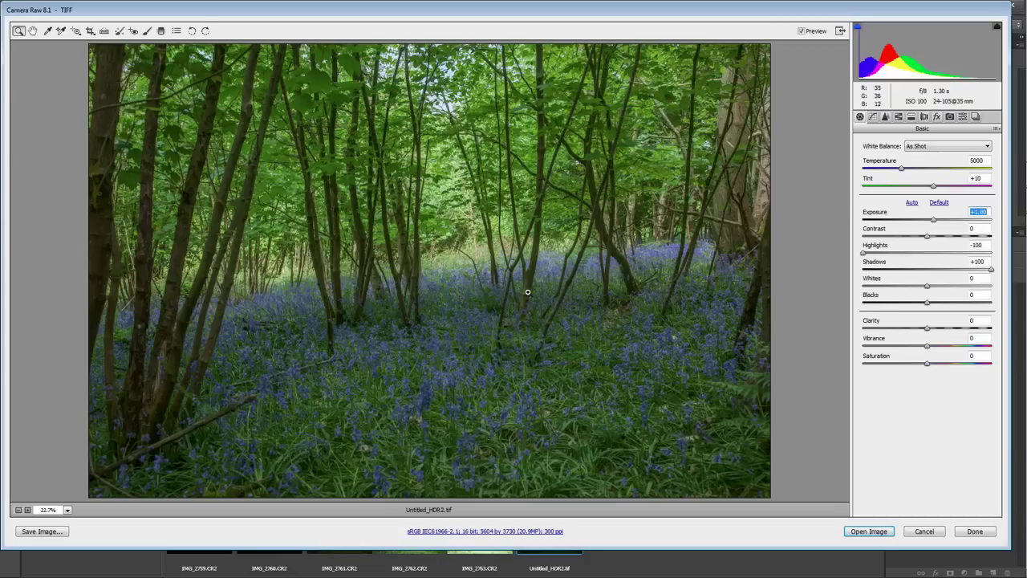
# Step: Paint a +1.50 exposure boost over the central bluebells with an enlarged Adjustment Brush
pyautogui.click(149, 32)
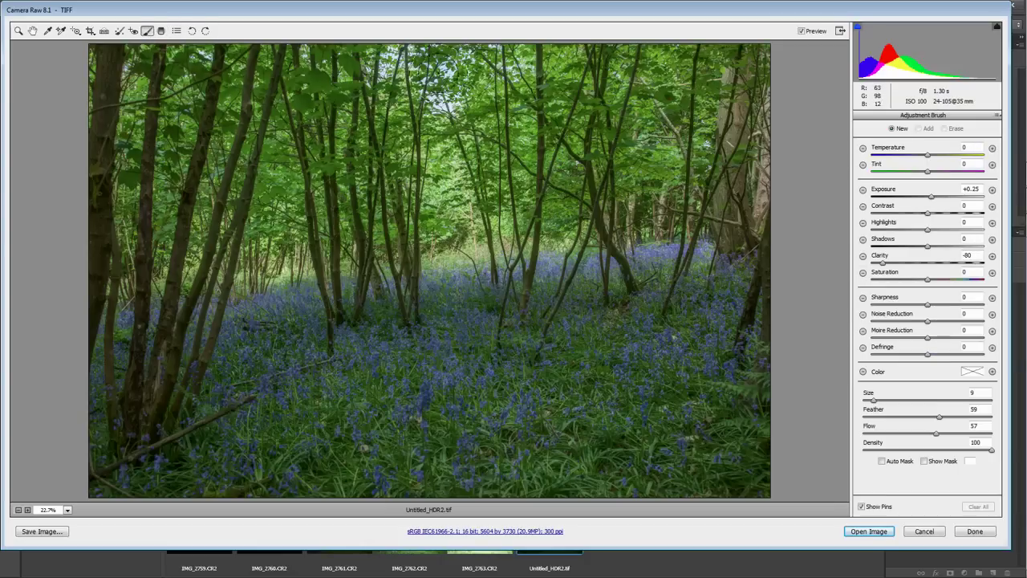
pyautogui.click(993, 190)
pyautogui.click(993, 189)
pyautogui.moveTo(874, 399); pyautogui.dragTo(899, 400)
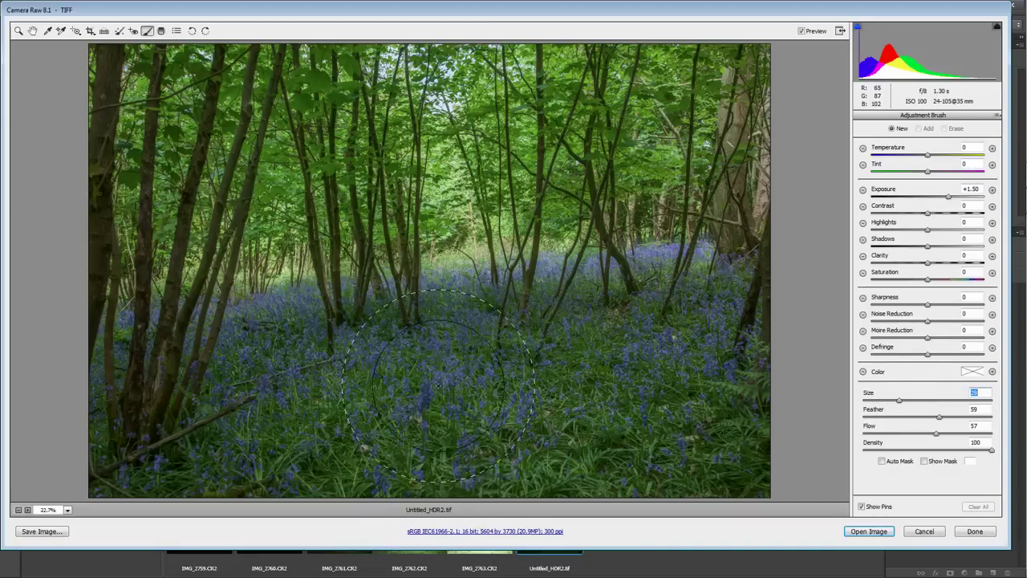
pyautogui.moveTo(464, 392)
pyautogui.mouseDown()
pyautogui.moveTo(399, 434)
pyautogui.moveTo(355, 516)
pyautogui.moveTo(522, 401)
pyautogui.mouseUp()
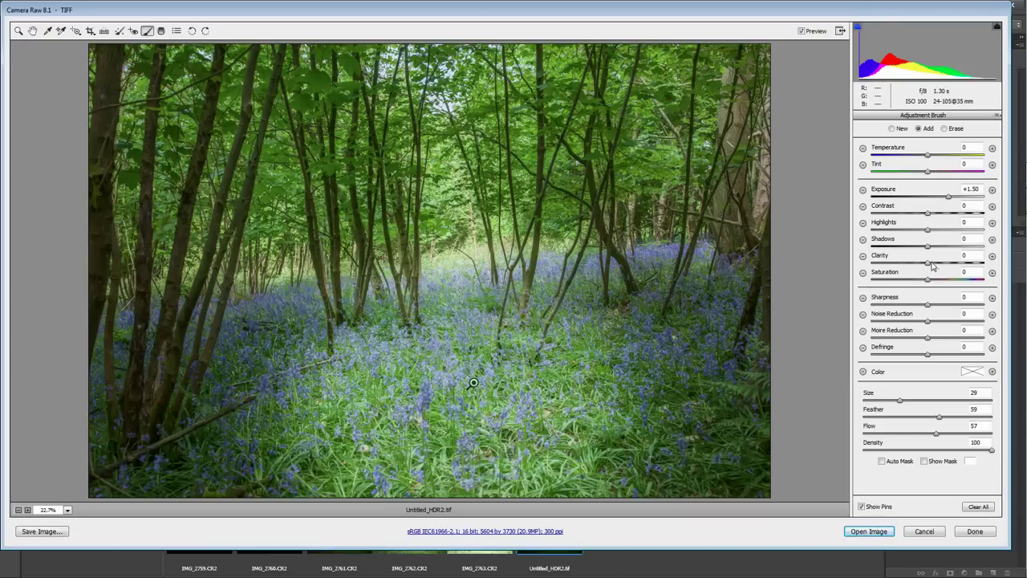
# Step: Give the brushed bluebells Clarity +30 and extra contrast
pyautogui.moveTo(928, 264); pyautogui.dragTo(947, 264)
pyautogui.moveTo(929, 212); pyautogui.dragTo(938, 213)
pyautogui.click(18, 31)
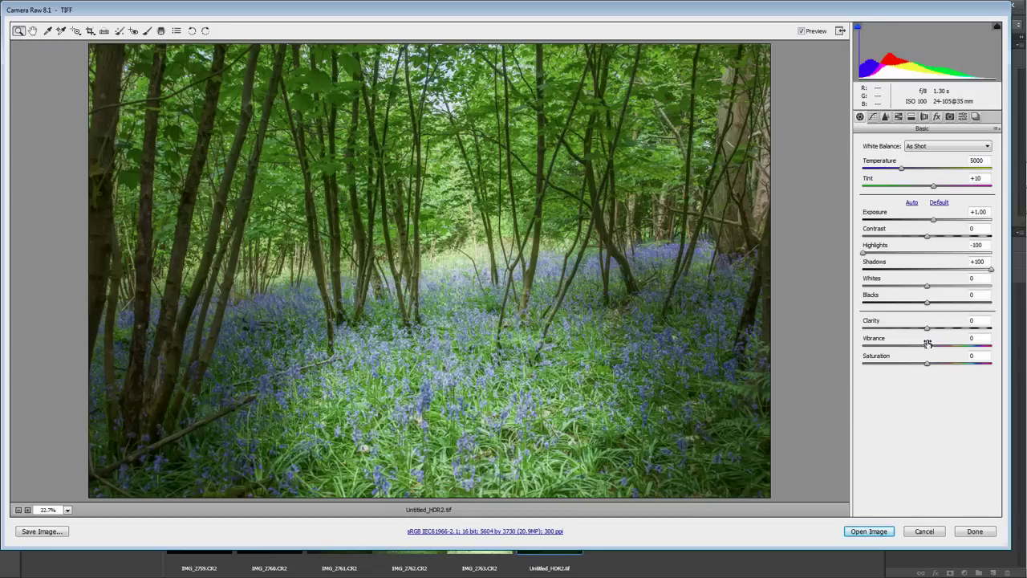
# Step: Raise global Clarity to +32, add Vibrance, and apply a -30 post-crop vignette
pyautogui.moveTo(927, 328)
pyautogui.mouseDown()
pyautogui.moveTo(948, 329)
pyautogui.moveTo(943, 351)
pyautogui.mouseUp()
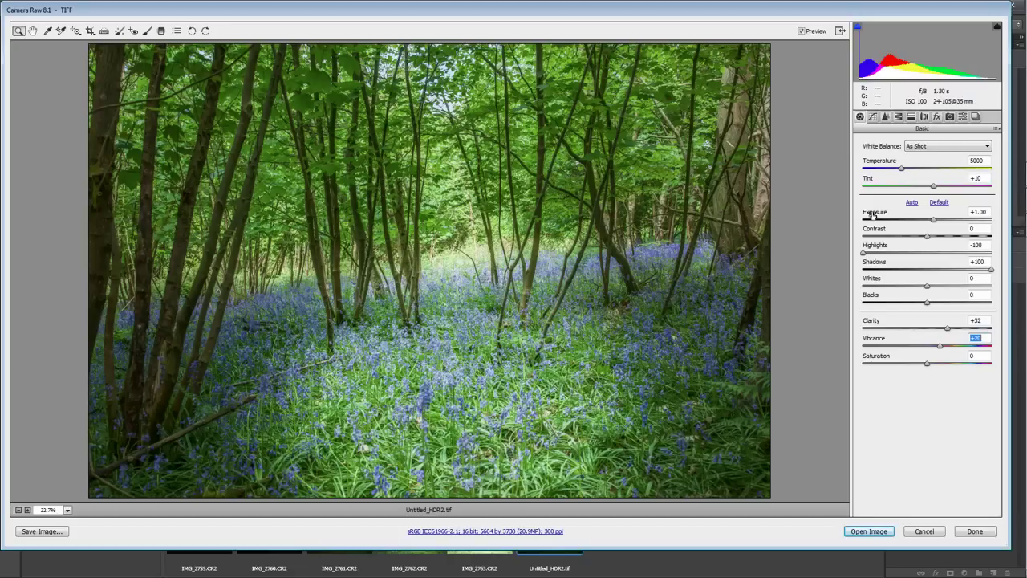
pyautogui.click(938, 117)
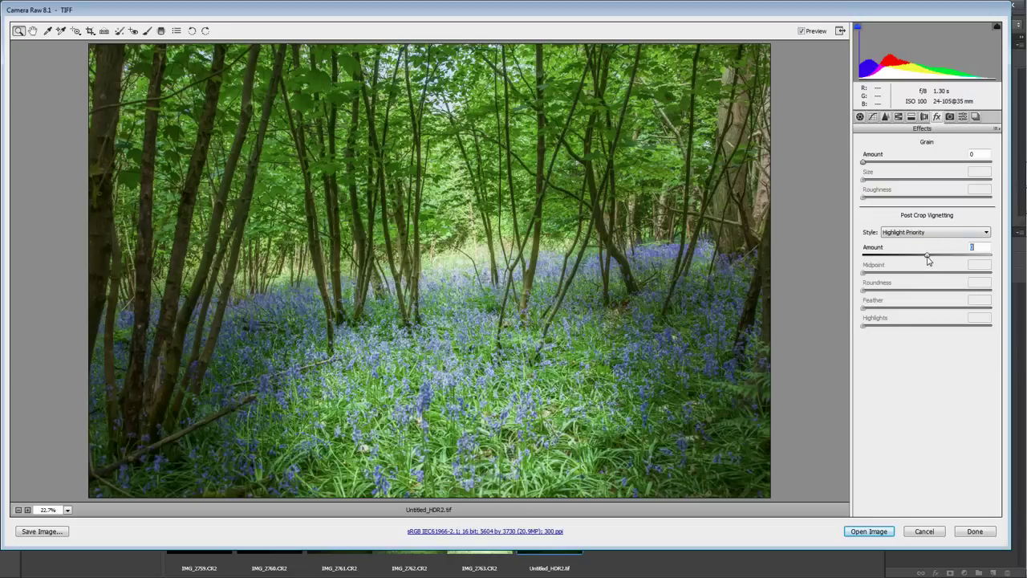
pyautogui.moveTo(926, 256); pyautogui.dragTo(908, 256)
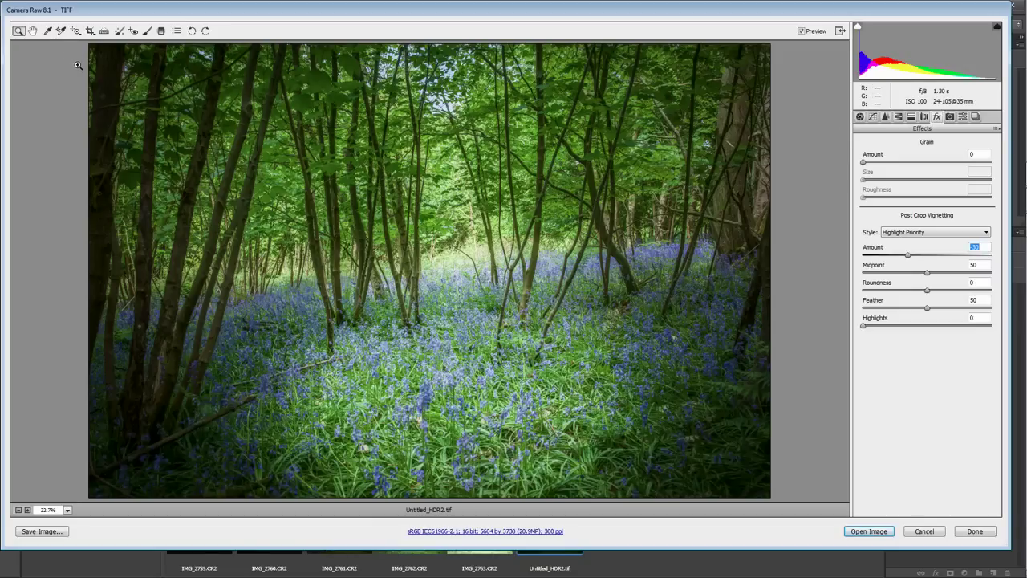
# Step: Crop the woodland to a wide 5314 × 2828 frame, trimming a little off the left edge
pyautogui.click(90, 30)
pyautogui.moveTo(102, 102)
pyautogui.mouseDown()
pyautogui.moveTo(781, 453)
pyautogui.moveTo(777, 446)
pyautogui.mouseUp()
pyautogui.moveTo(102, 275); pyautogui.dragTo(123, 279)
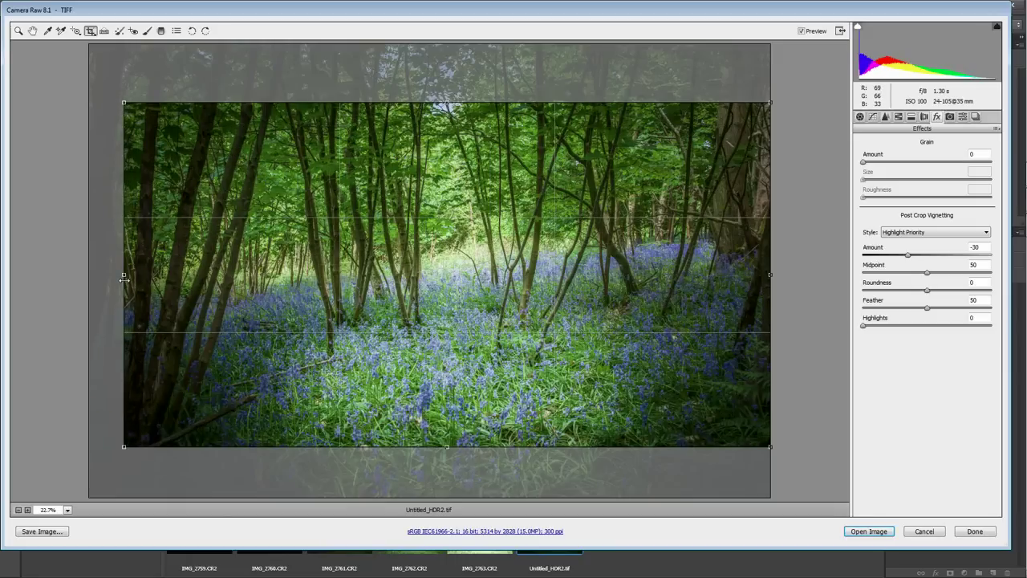
pyautogui.press('z')
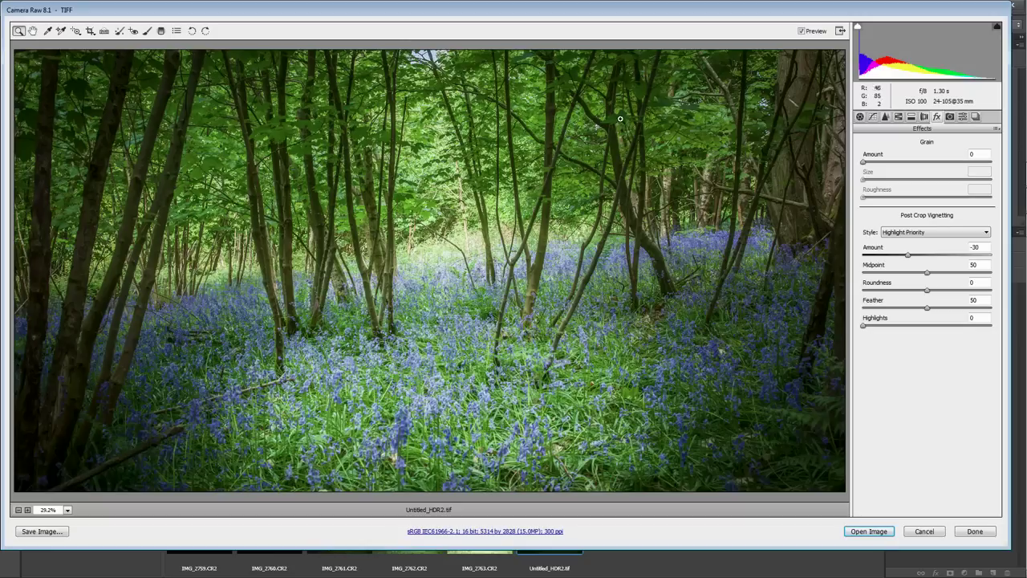
# Step: Warm the woodland's Temperature to 7150 in Camera Raw's Basic tab and open it in Photoshop
pyautogui.click(860, 117)
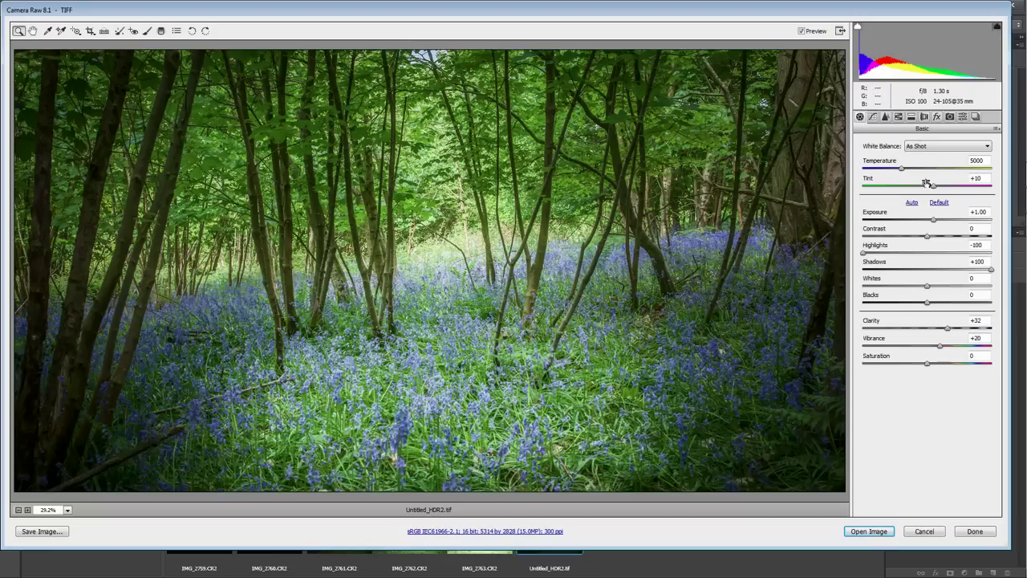
pyautogui.moveTo(903, 169); pyautogui.dragTo(930, 175)
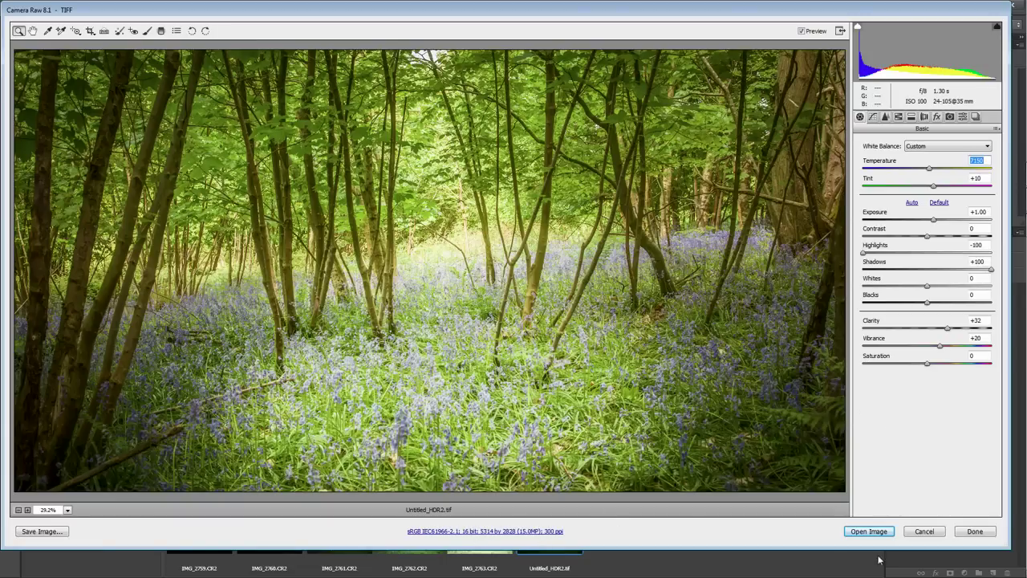
pyautogui.click(856, 532)
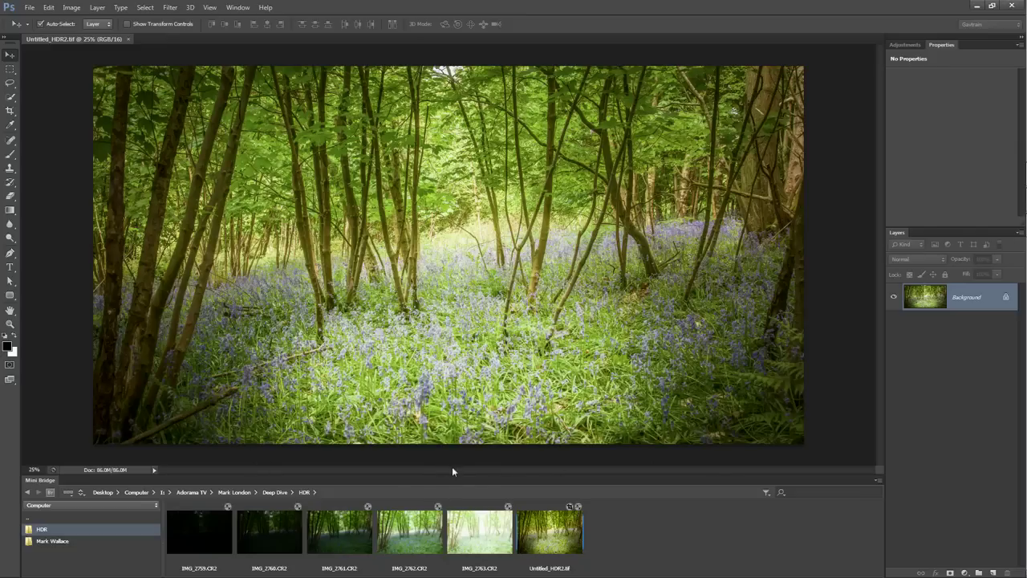
# Step: Duplicate the woodland's Background layer to create 'Background copy'
pyautogui.moveTo(923, 309); pyautogui.dragTo(995, 572)
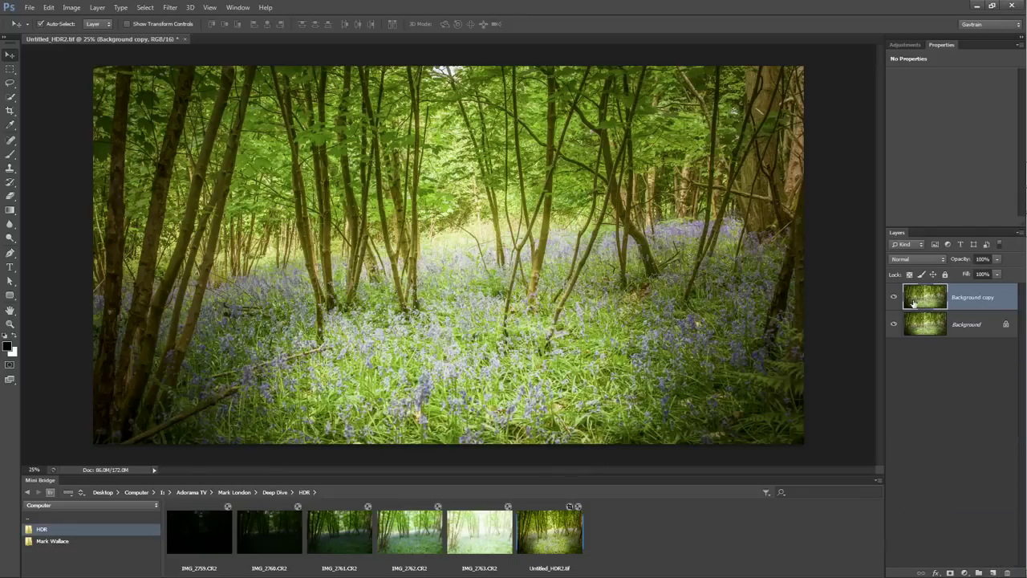
# Step: Apply a Gaussian Blur of about 80 pixels to the Background copy layer
pyautogui.click(170, 7)
pyautogui.moveTo(228, 115)
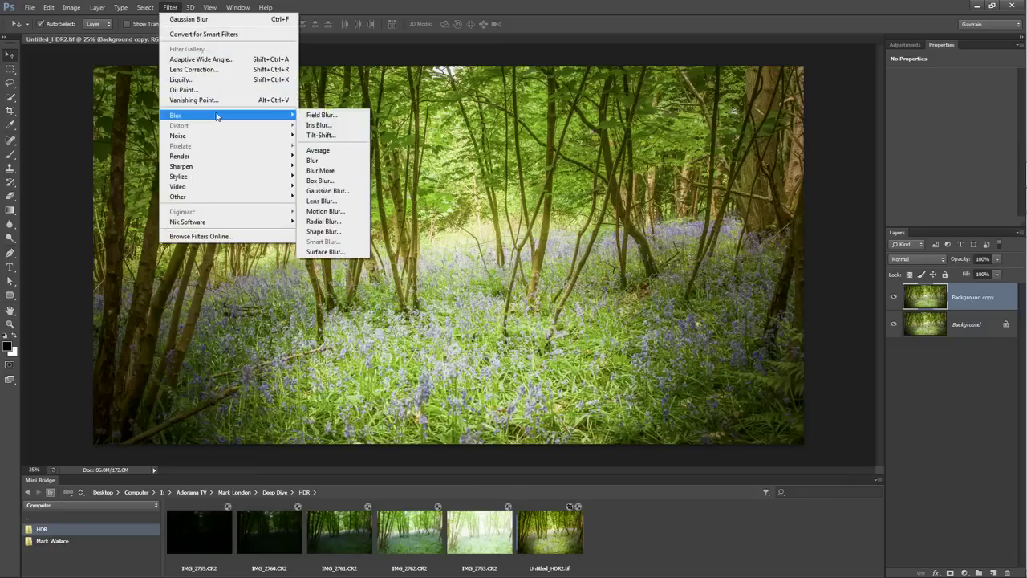
pyautogui.click(334, 195)
pyautogui.moveTo(548, 187); pyautogui.dragTo(550, 186)
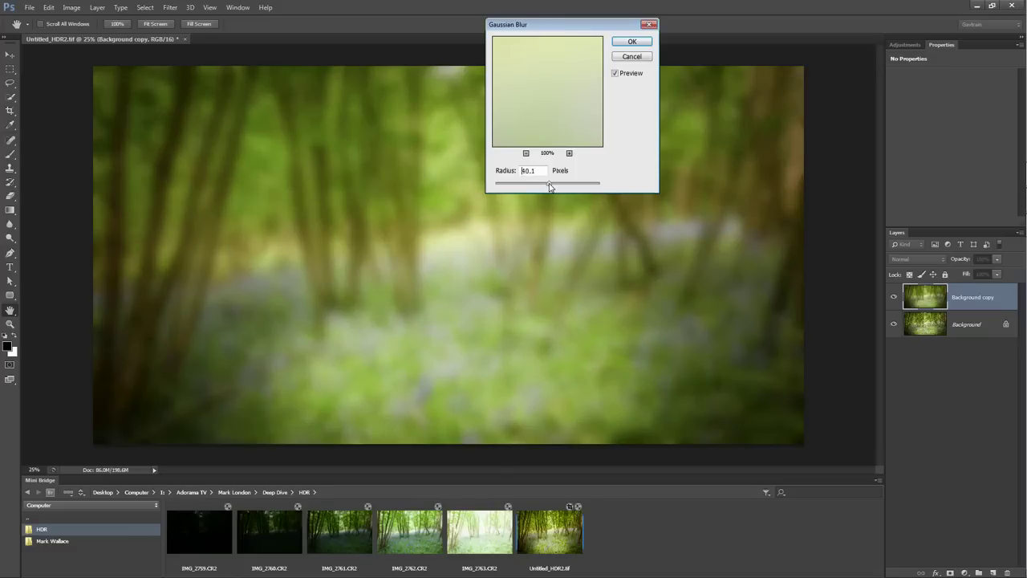
pyautogui.click(627, 41)
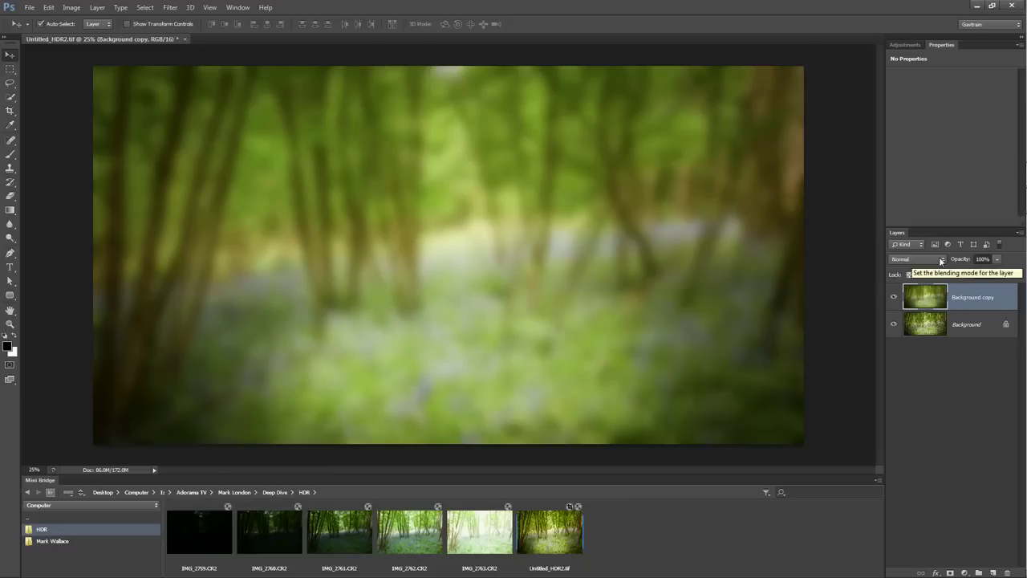
# Step: Set the blurred copy's blend mode to Screen, after trying Soft Light, with 65% opacity
pyautogui.click(941, 262)
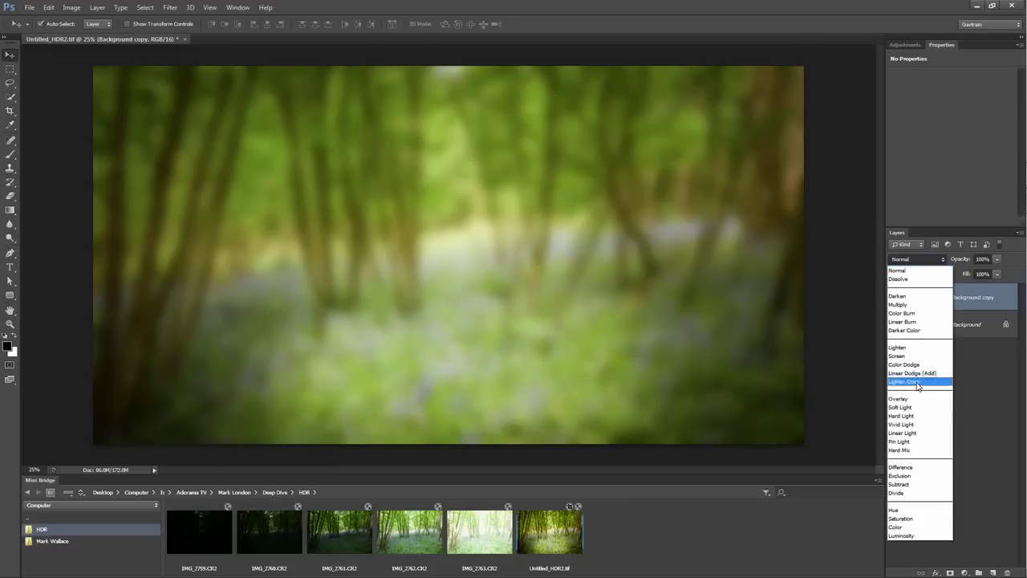
pyautogui.click(909, 409)
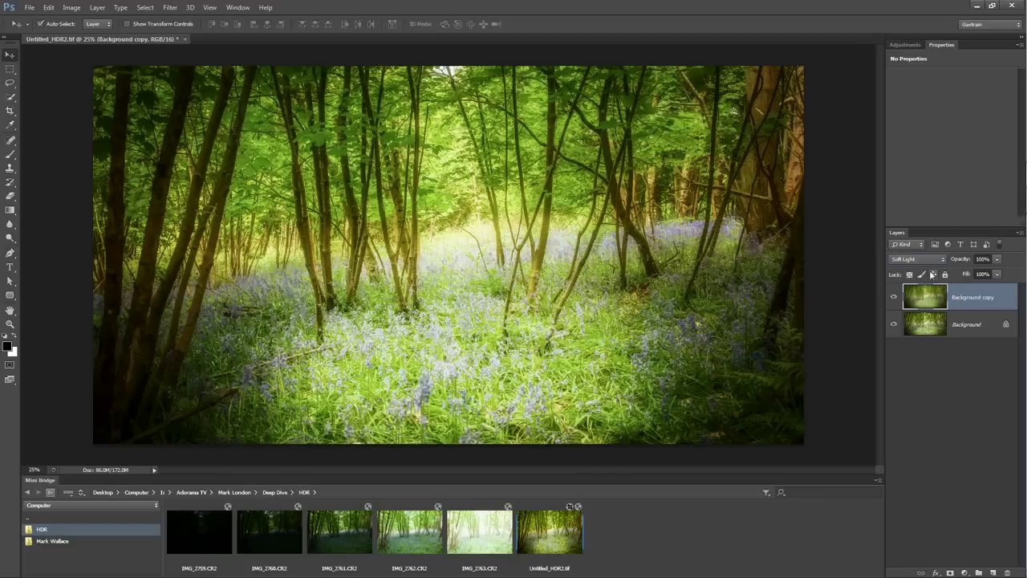
pyautogui.click(932, 260)
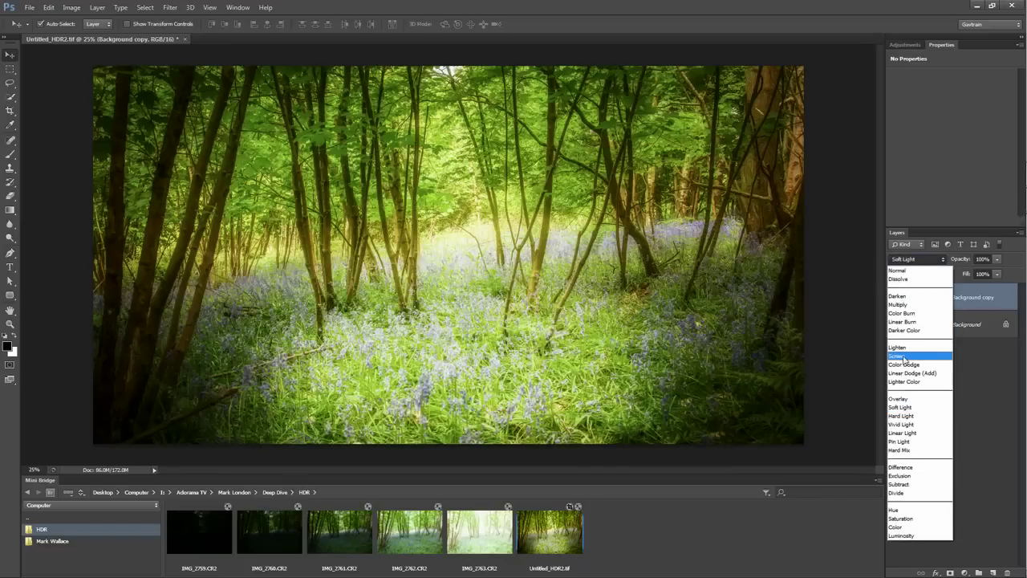
pyautogui.click(903, 356)
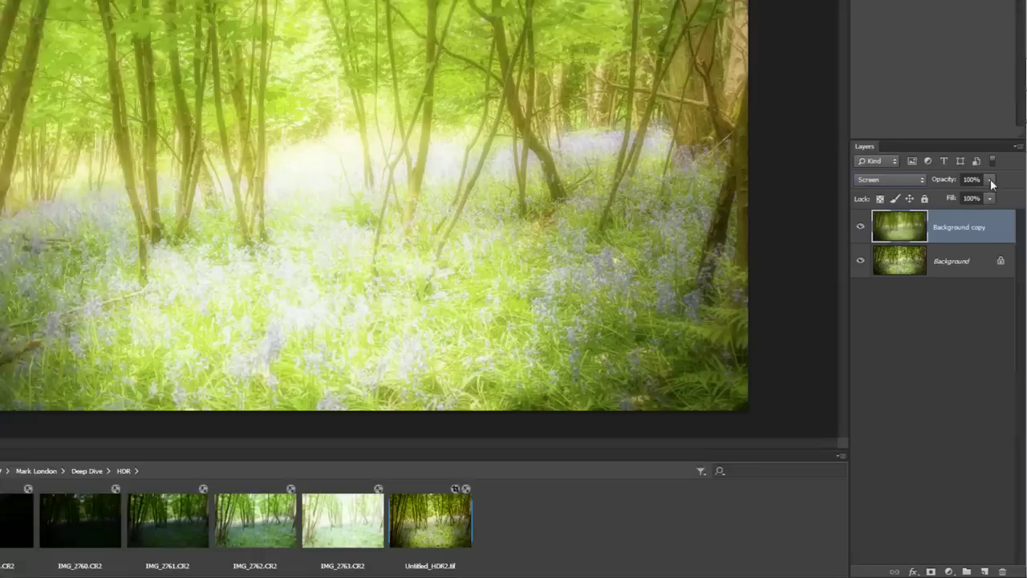
pyautogui.click(996, 259)
pyautogui.moveTo(972, 122); pyautogui.dragTo(968, 122)
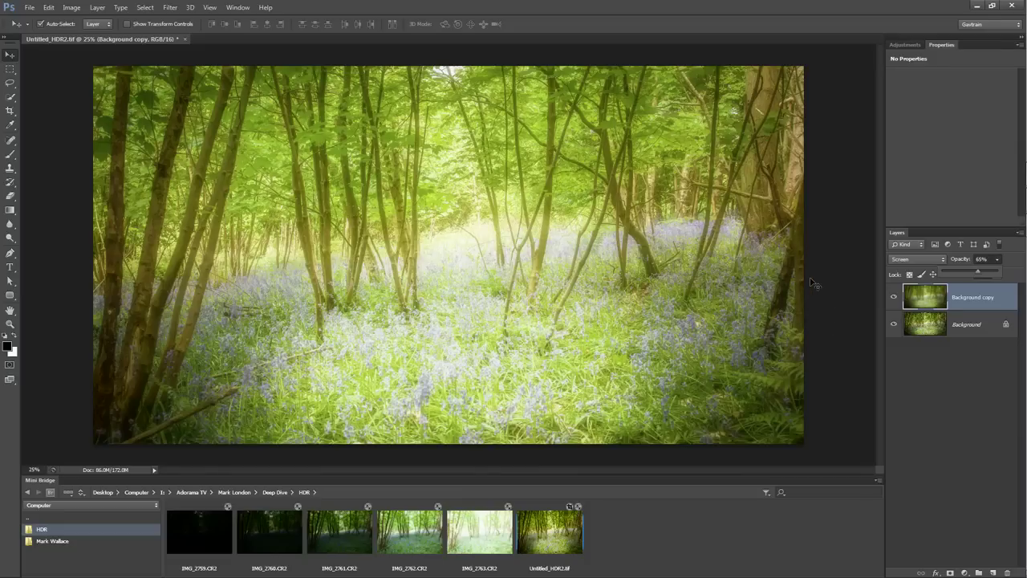
# Step: Add empty Layer 1, select the Brush tool, browse the light-ray brush presets, and switch to the browser
pyautogui.click(992, 573)
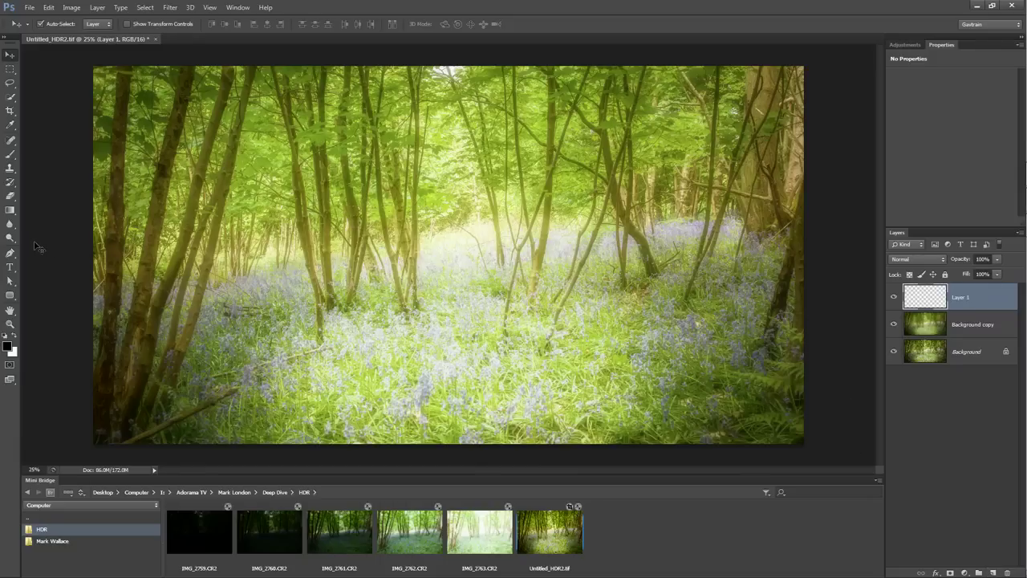
pyautogui.click(11, 154)
pyautogui.click(48, 24)
pyautogui.scroll(-1, 268, 168)
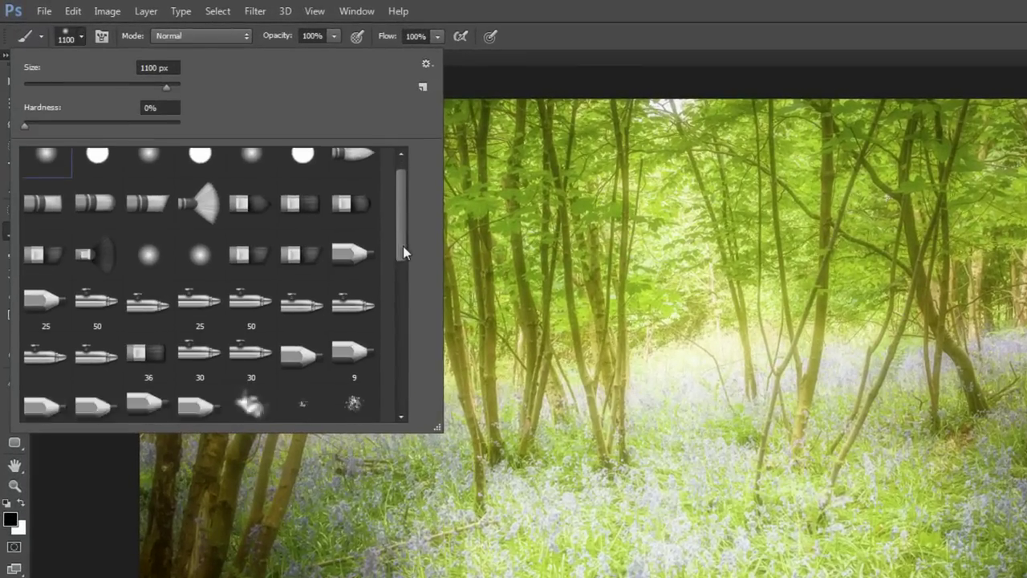
pyautogui.moveTo(402, 252); pyautogui.dragTo(388, 378)
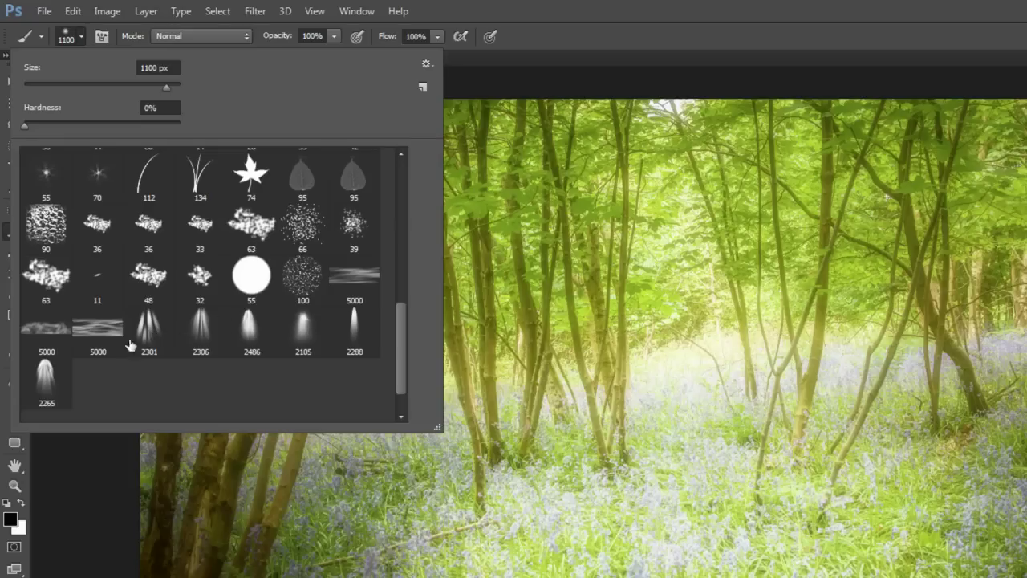
pyautogui.click(607, 35)
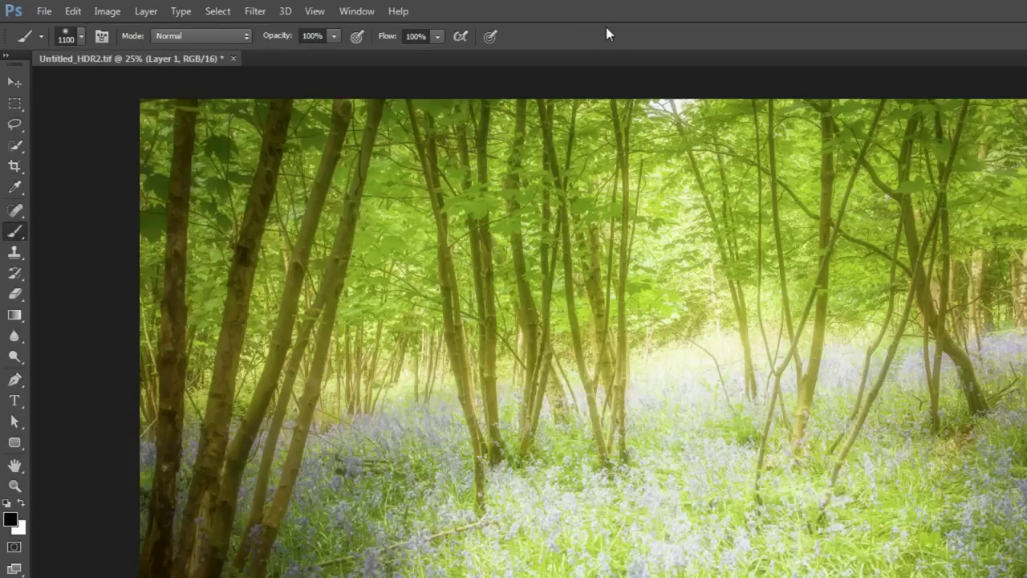
pyautogui.hotkey('alt', 'Tab')
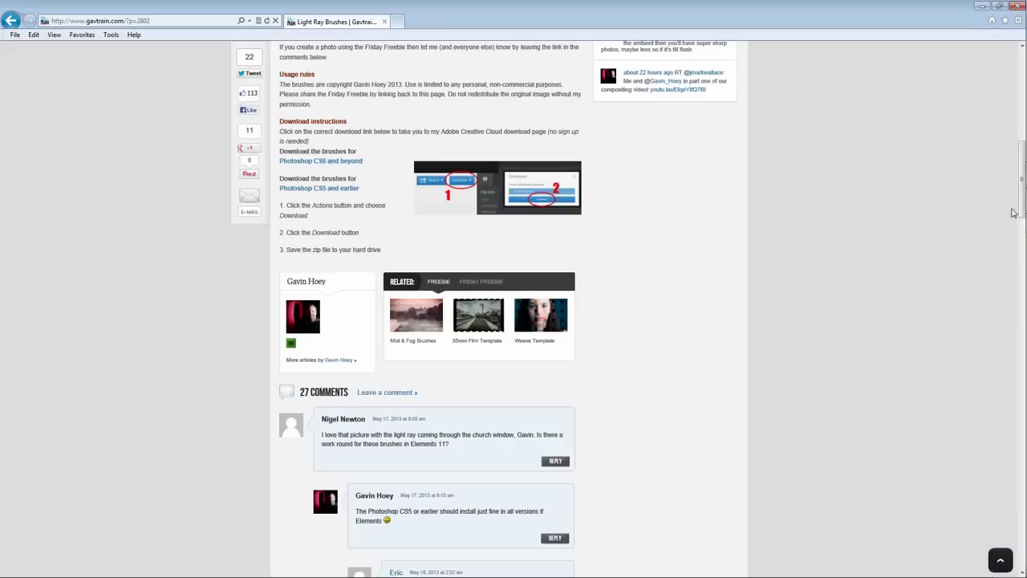
# Step: Scroll through Gavtrain's Light Ray Brushes page, then close Internet Explorer
pyautogui.moveTo(1016, 211); pyautogui.dragTo(1016, 120)
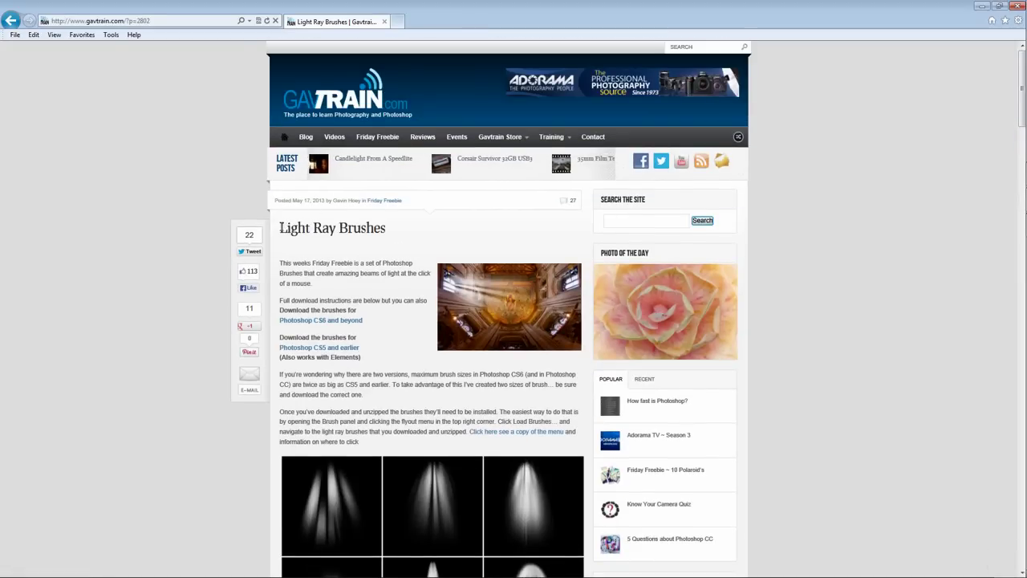
pyautogui.scroll(-1, 389, 327)
pyautogui.scroll(-3, 388, 321)
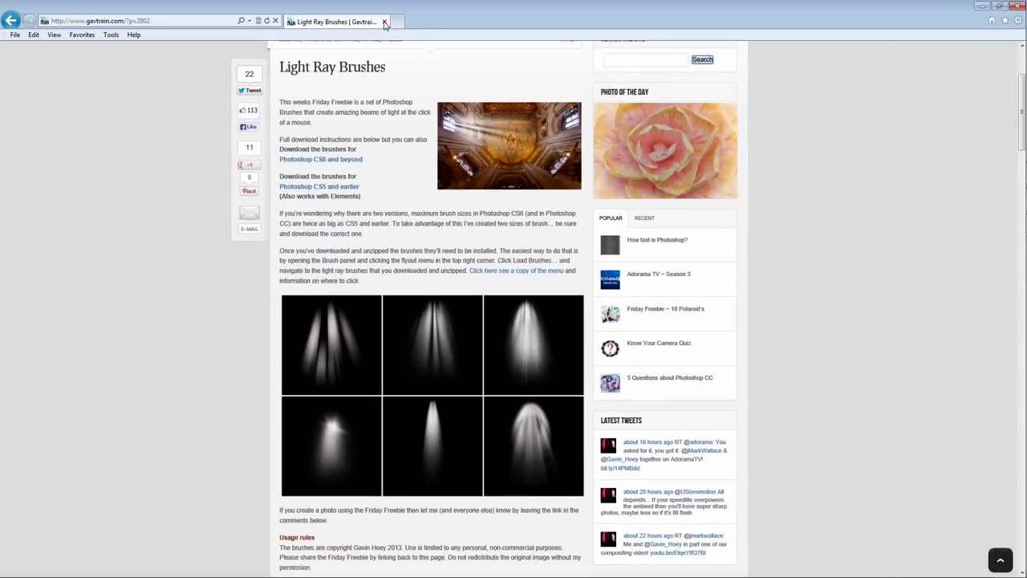
pyautogui.click(384, 23)
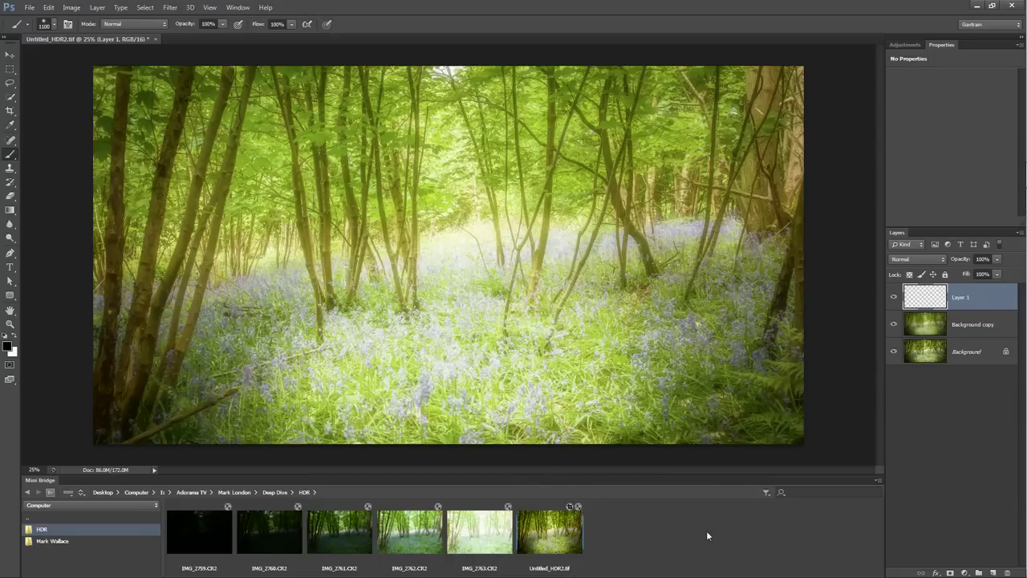
# Step: Make white the foreground colour and choose the 2306 light-ray brush
pyautogui.click(15, 335)
pyautogui.click(54, 24)
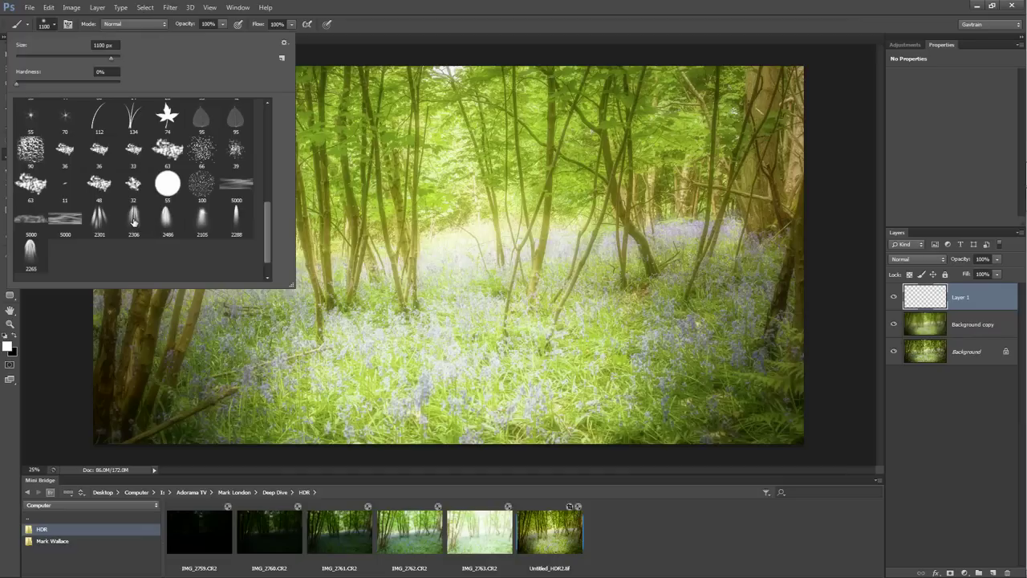
pyautogui.click(135, 222)
pyautogui.click(406, 5)
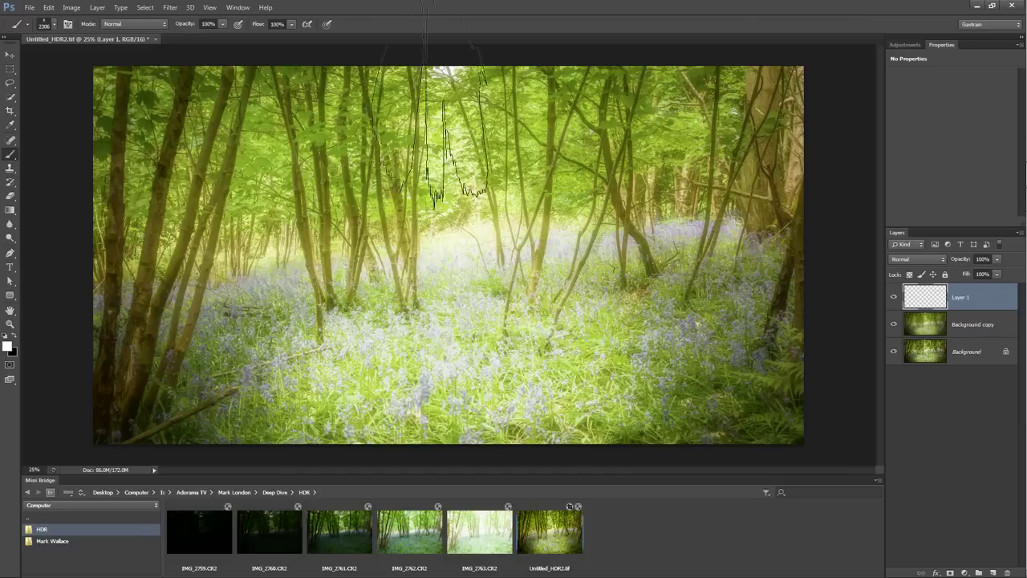
# Step: Angle the brush to -55°, enlarge it to about 3100 px, and stamp a ray over the upper-left trees
pyautogui.click(69, 25)
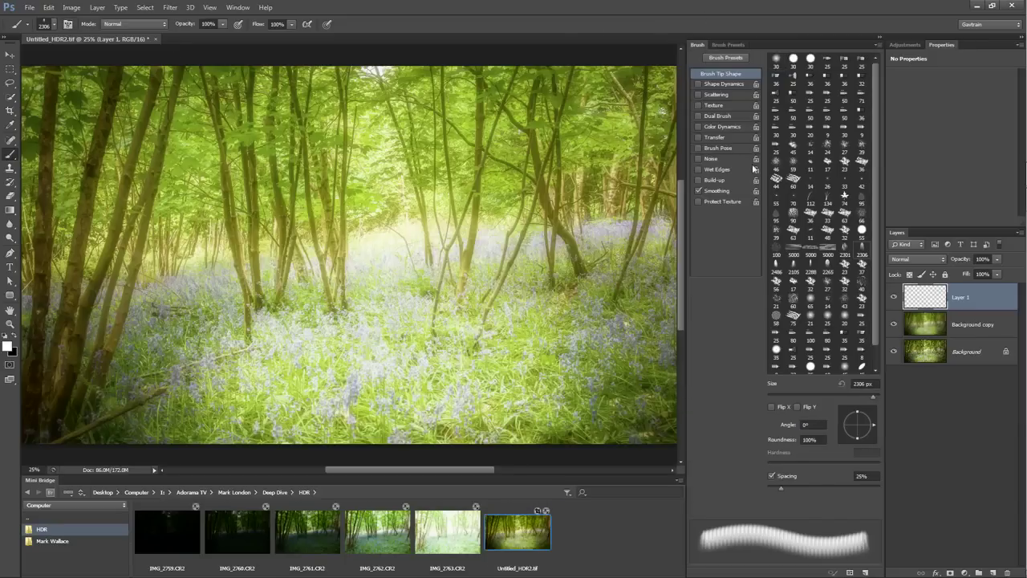
pyautogui.moveTo(875, 428); pyautogui.dragTo(870, 439)
pyautogui.press(']')
pyautogui.press(']')
pyautogui.press(']')
pyautogui.press(']')
pyautogui.press(']')
pyautogui.press(']')
pyautogui.press(']')
pyautogui.press(']')
pyautogui.press(']')
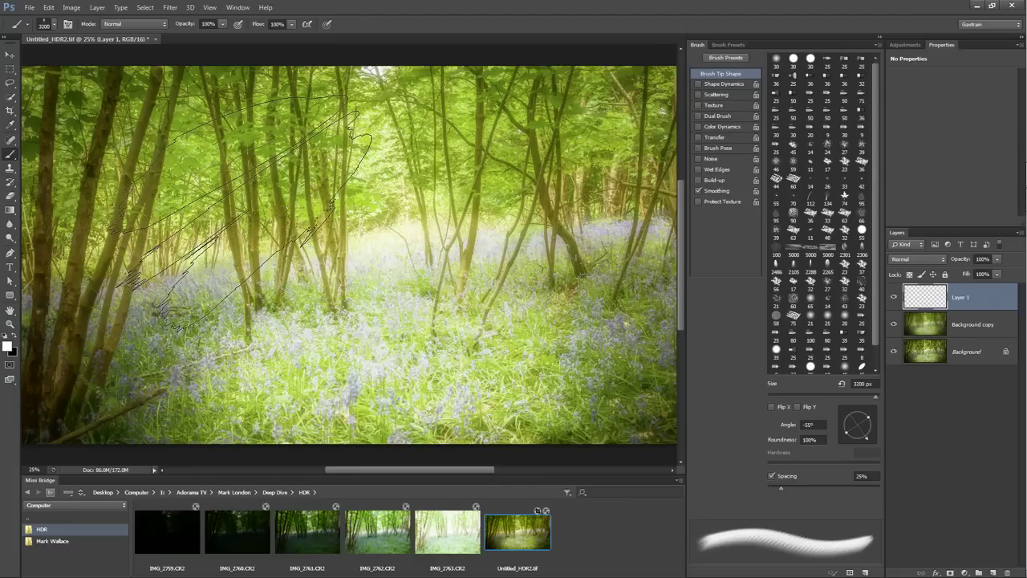
pyautogui.click(240, 213)
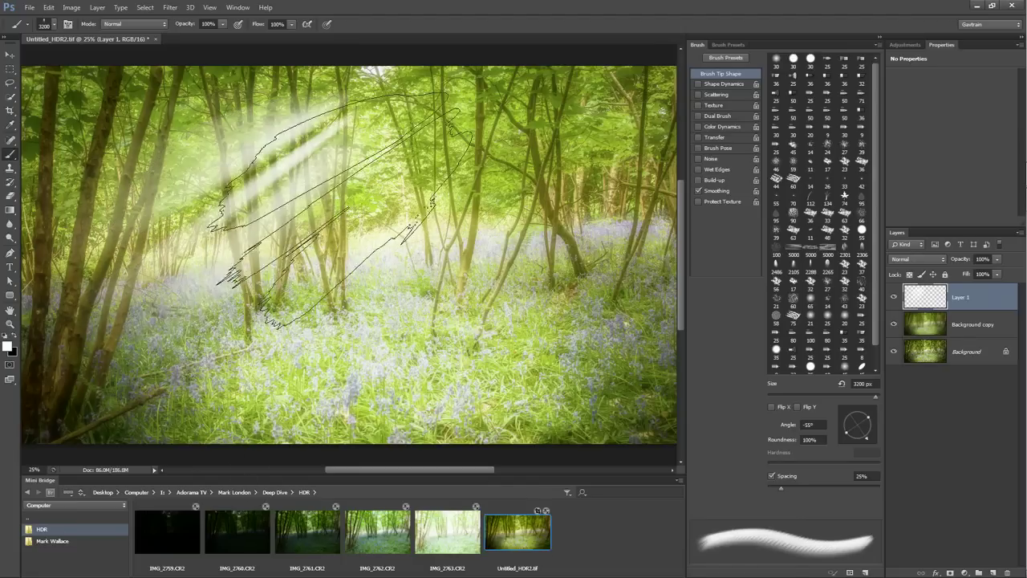
pyautogui.scroll(-2, 346, 337)
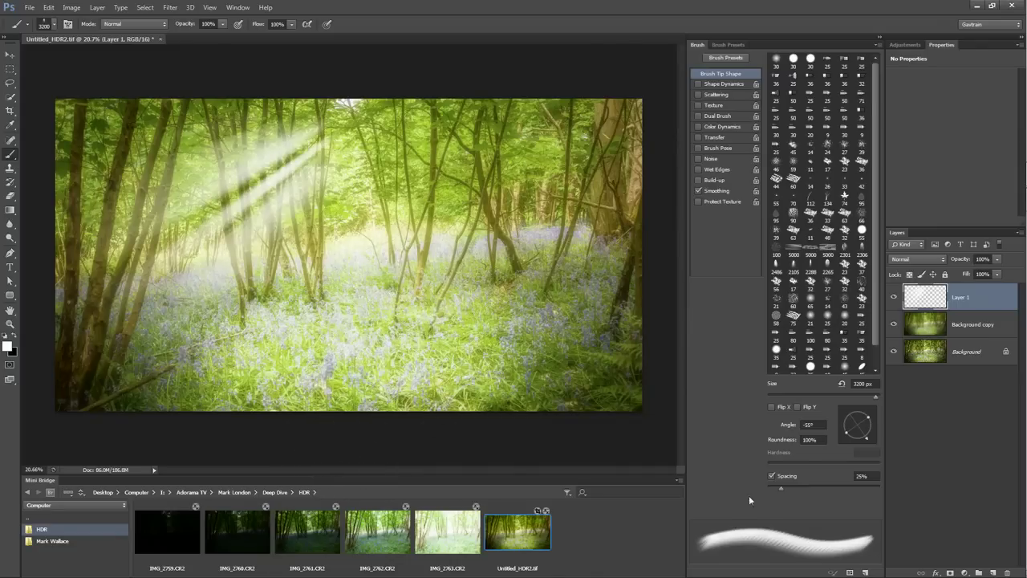
# Step: Stamp a broad beam through the centre with brush 2486 at 44° and about 3200 px
pyautogui.click(56, 24)
pyautogui.click(168, 223)
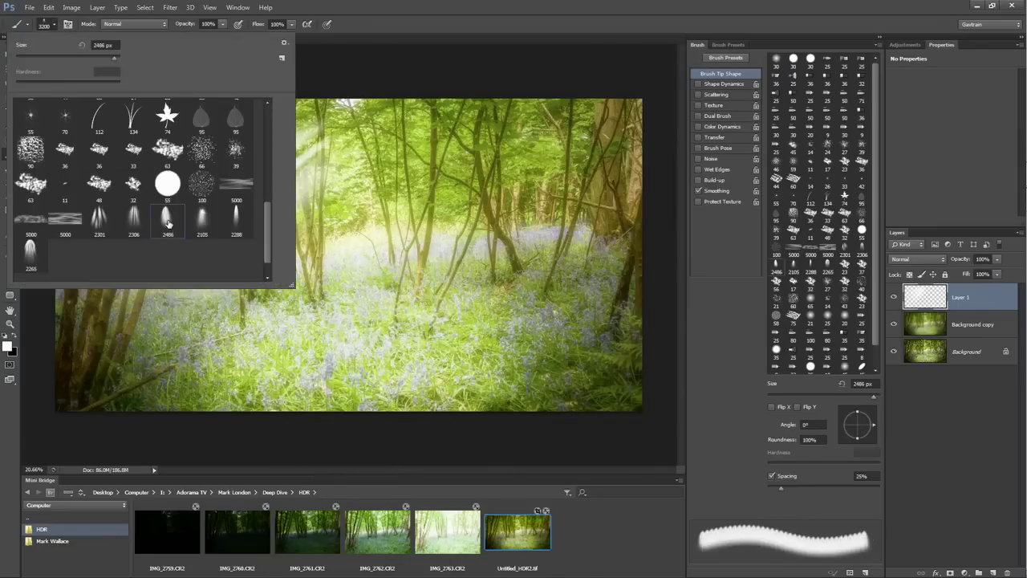
pyautogui.press('Return')
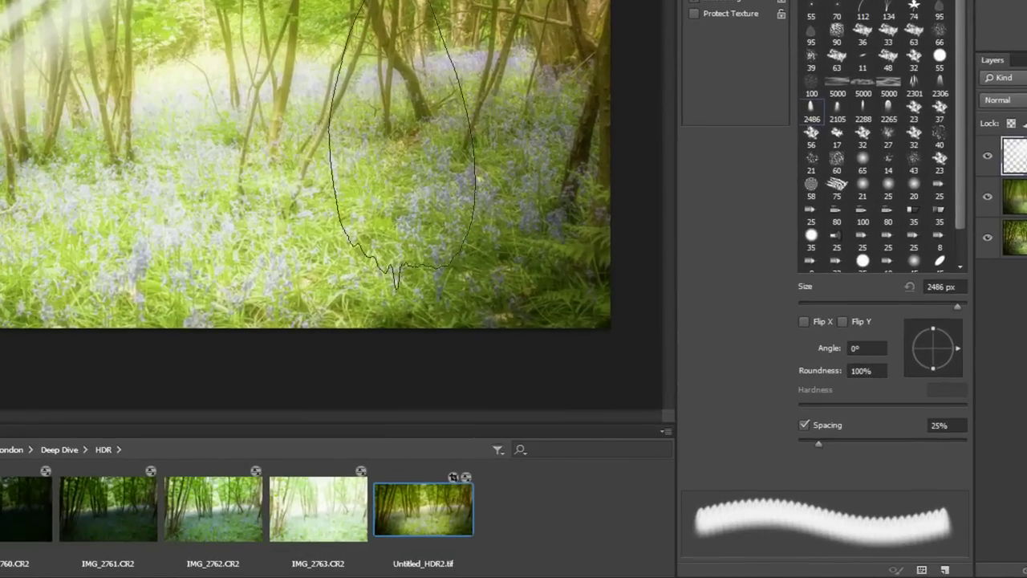
pyautogui.moveTo(954, 340); pyautogui.dragTo(956, 327)
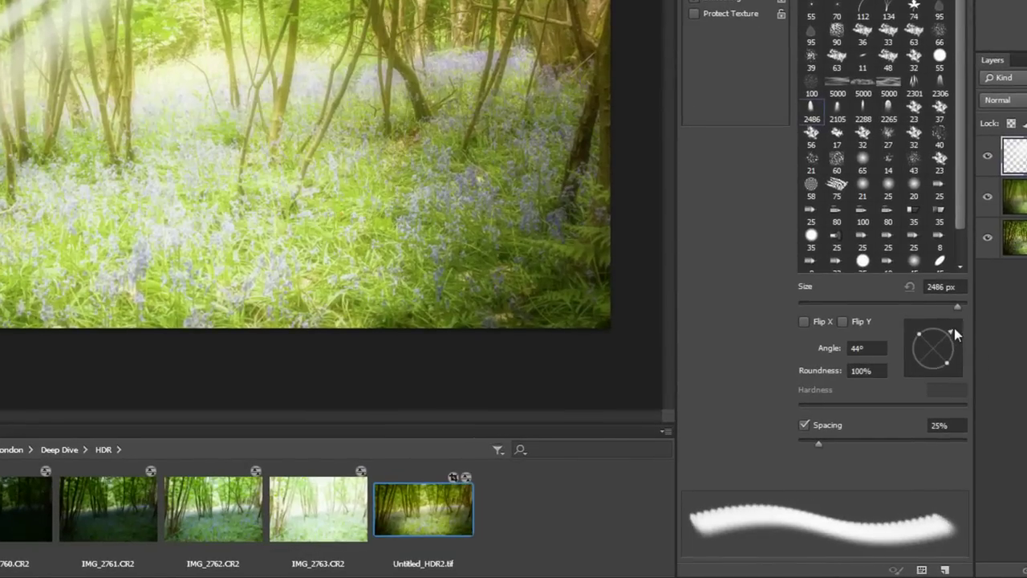
pyautogui.press(']')
pyautogui.press(']')
pyautogui.press(']')
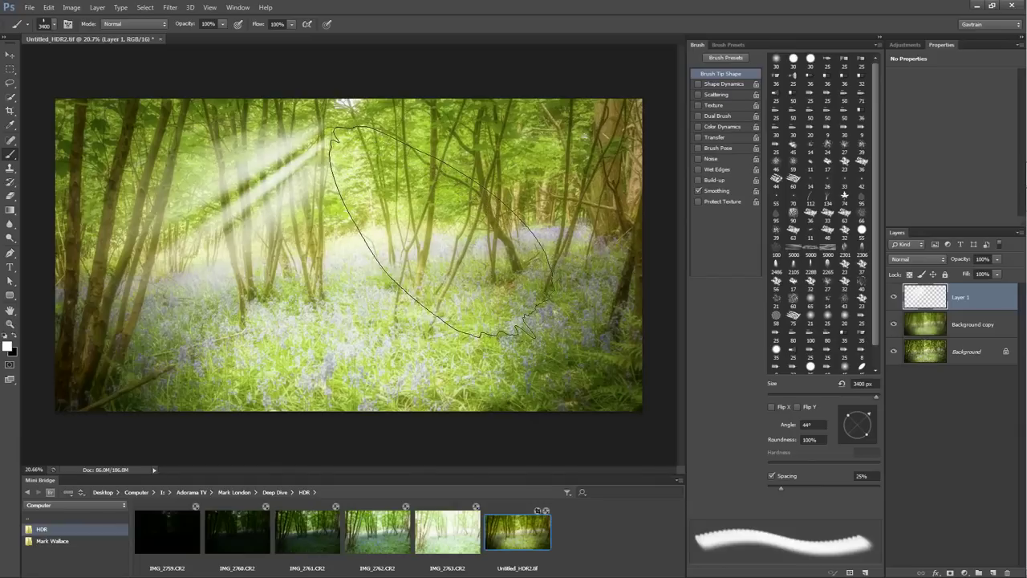
pyautogui.click(439, 240)
# Step: Enlarge the brush slightly, close the brush settings, and lower Layer 1 to about 75% opacity
pyautogui.press(']')
pyautogui.press(']')
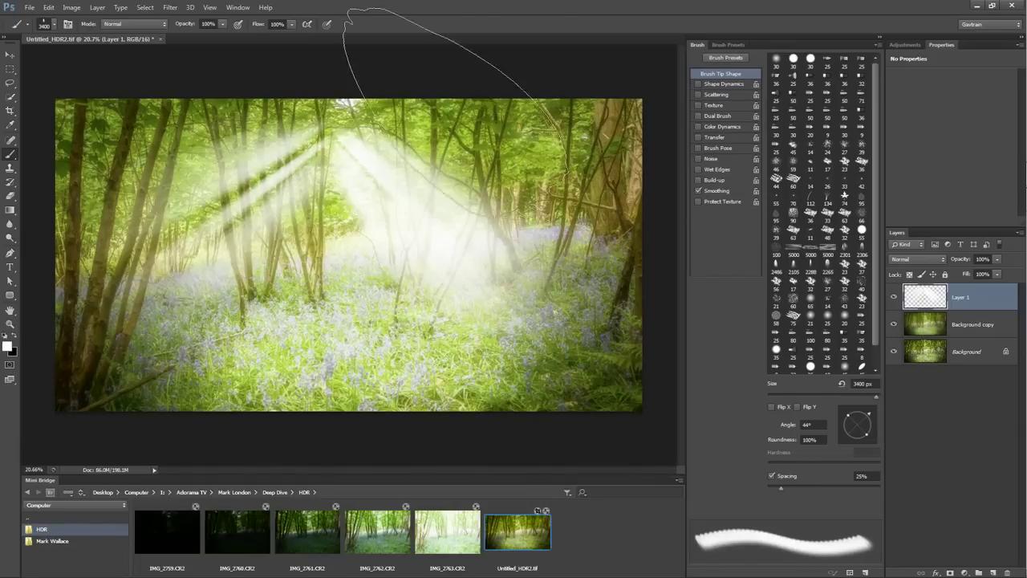
pyautogui.click(879, 46)
pyautogui.click(906, 111)
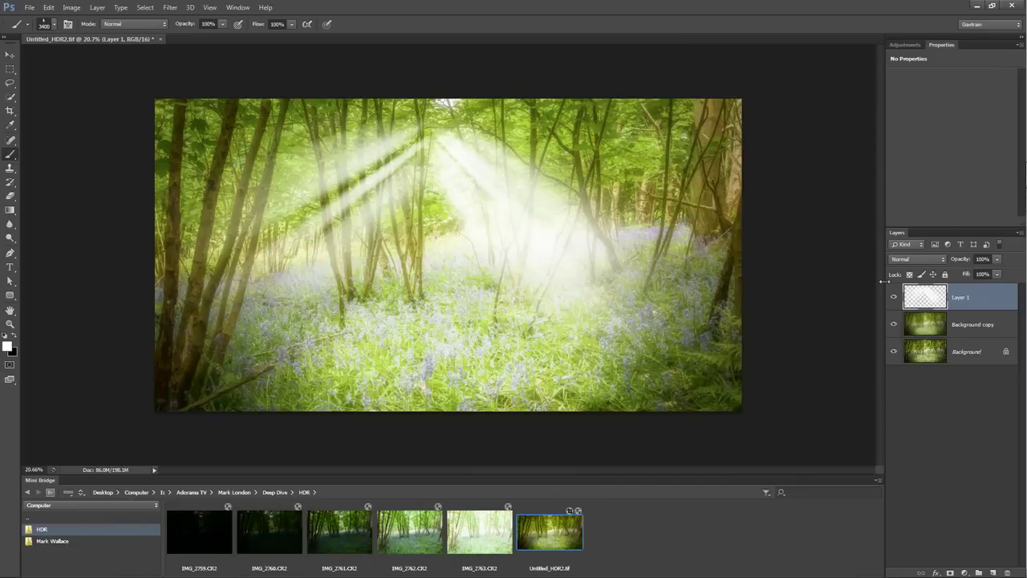
pyautogui.click(996, 259)
pyautogui.moveTo(994, 275); pyautogui.dragTo(984, 270)
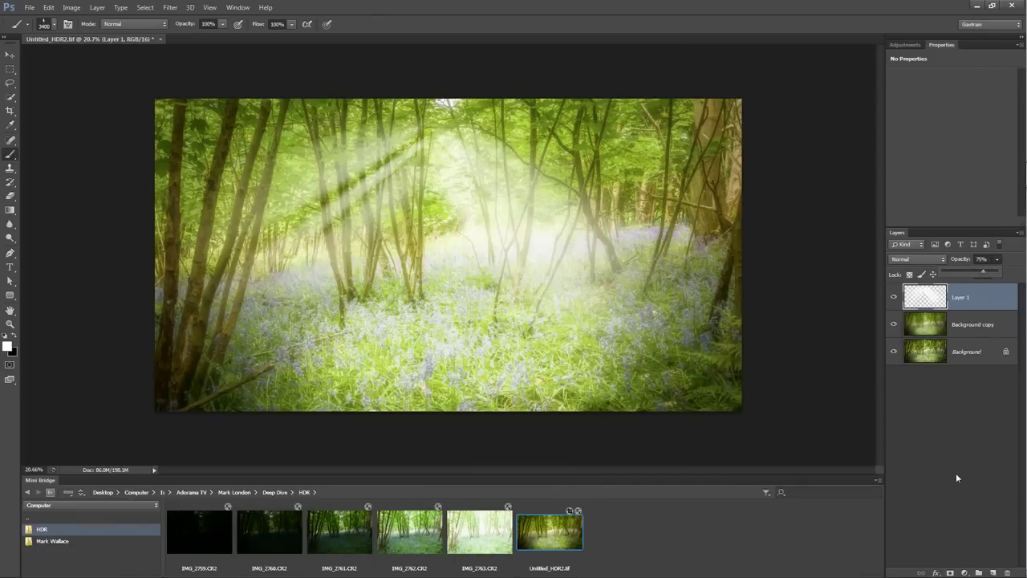
# Step: Add Layer 2 and choose a soft round brush shrunk to about 1300 px
pyautogui.click(993, 573)
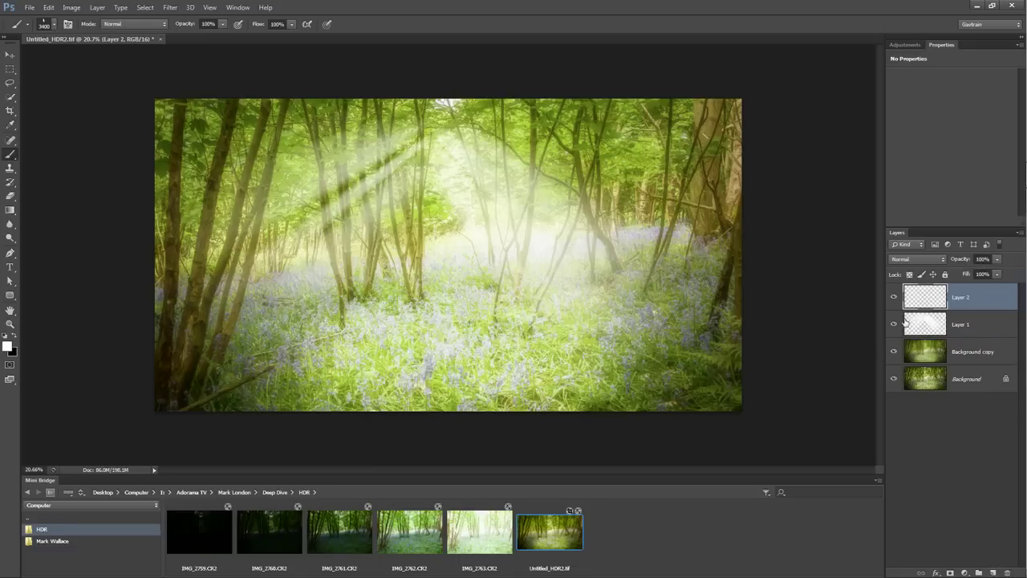
pyautogui.click(55, 23)
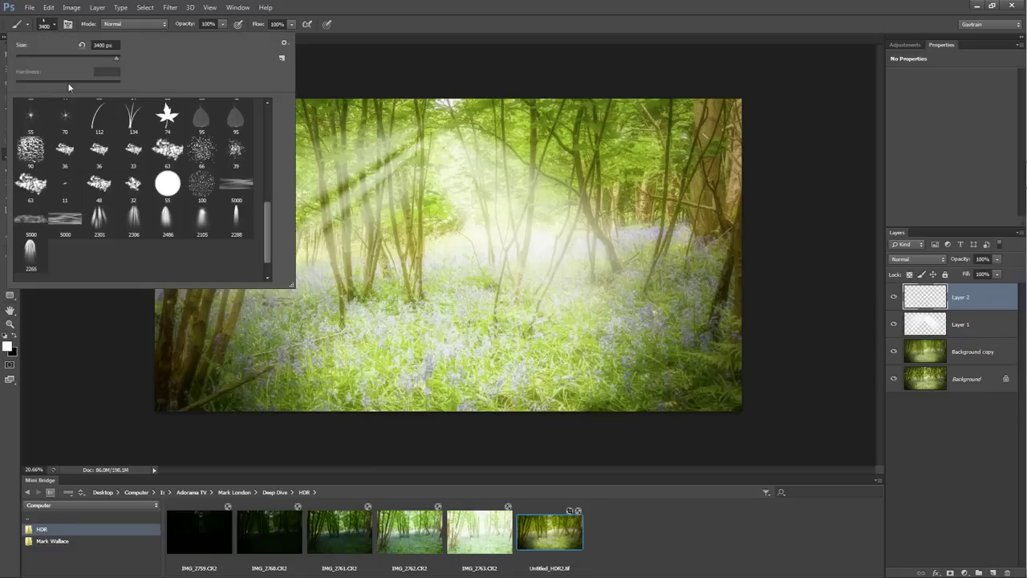
pyautogui.moveTo(274, 228); pyautogui.dragTo(258, 120)
pyautogui.click(29, 118)
pyautogui.press('Return')
pyautogui.press('[')
pyautogui.press('[')
pyautogui.press('[')
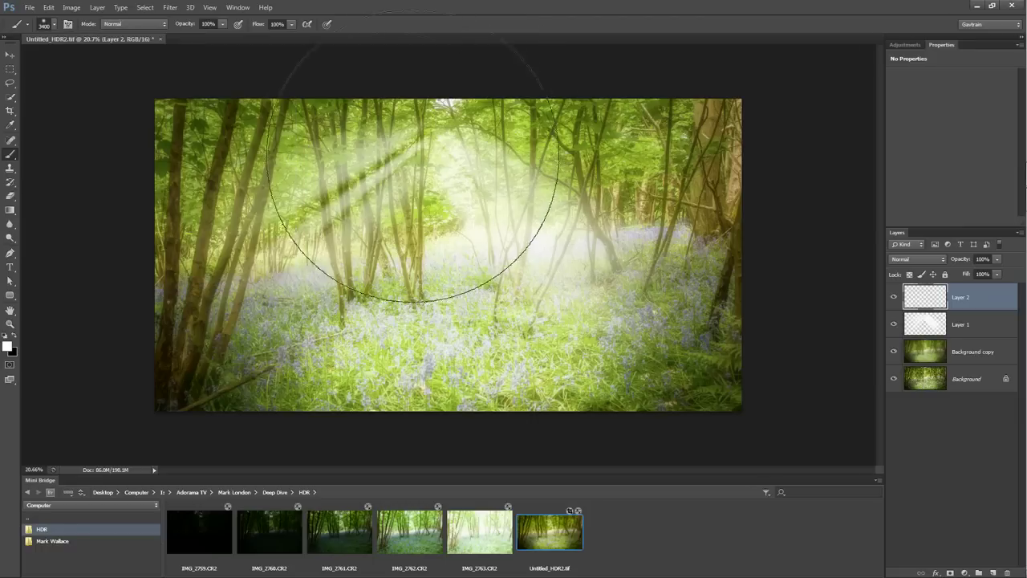
pyautogui.press('[')
pyautogui.press('[')
pyautogui.press('[')
pyautogui.press('[')
pyautogui.press('[')
pyautogui.press('[')
pyautogui.press('[')
pyautogui.press('[')
# Step: Paint a soft white glow near the top centre and lower Layer 2 to about 71% opacity
pyautogui.click(425, 159)
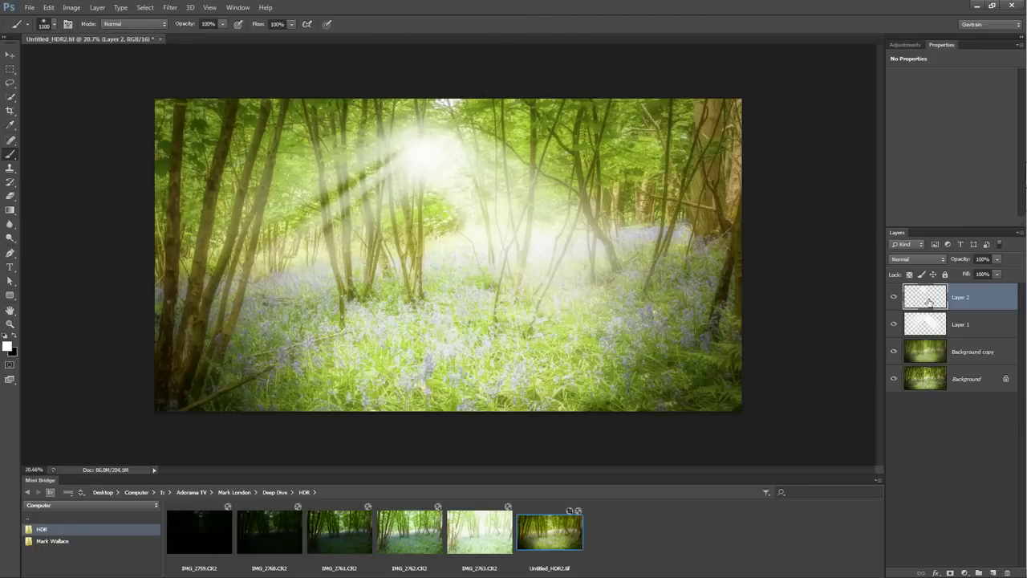
pyautogui.click(997, 259)
pyautogui.moveTo(997, 274)
pyautogui.mouseDown()
pyautogui.moveTo(948, 274)
pyautogui.moveTo(981, 273)
pyautogui.mouseUp()
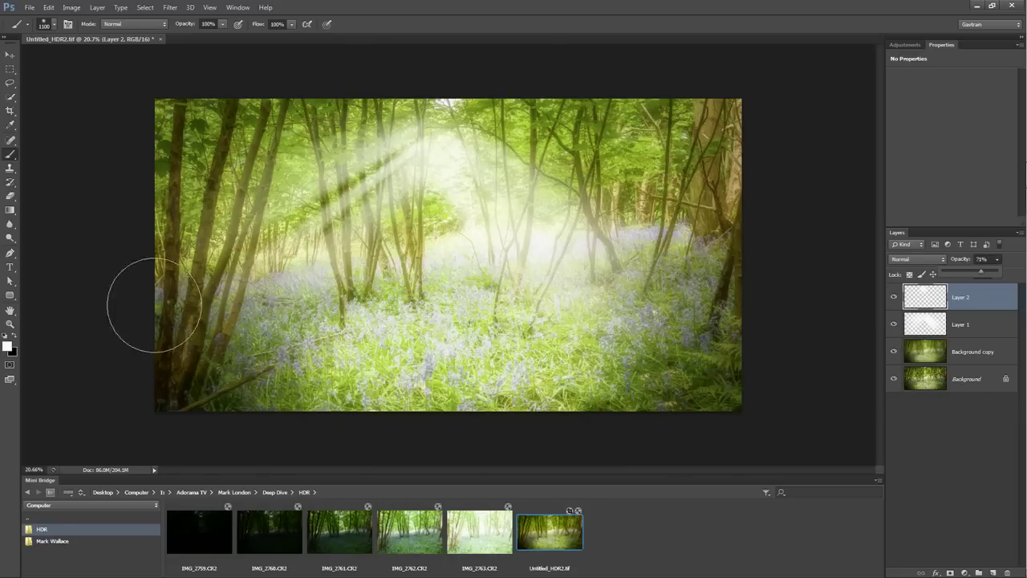
pyautogui.click(940, 337)
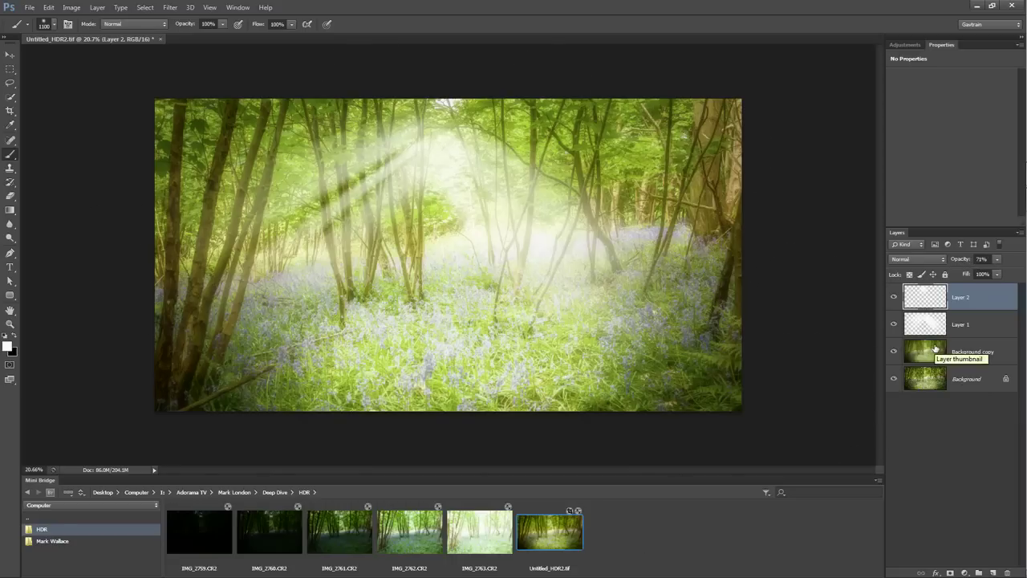
# Step: Add a warming Photo Filter at density 32, then open the portrait folder in Mini Bridge
pyautogui.click(966, 573)
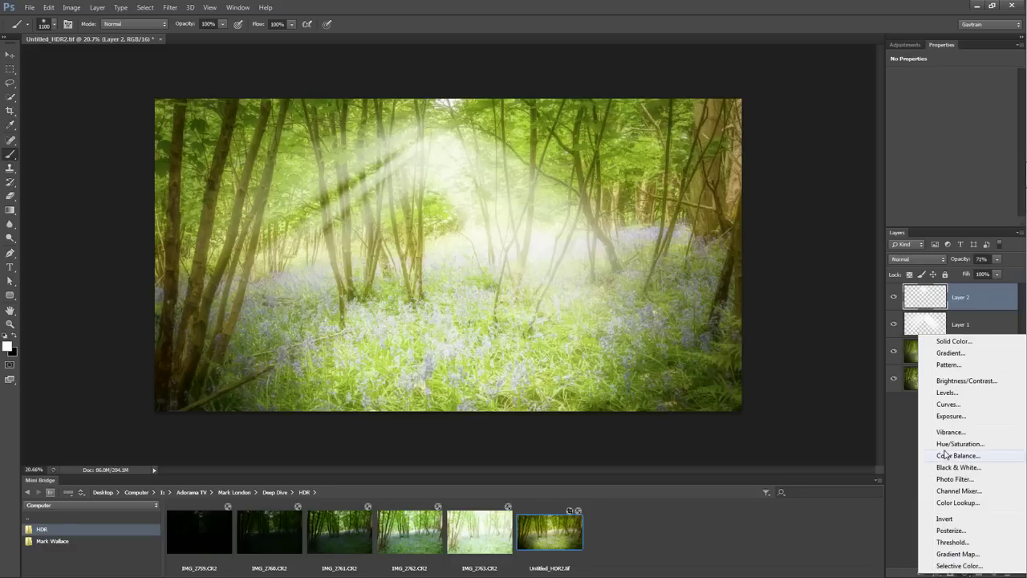
pyautogui.click(955, 480)
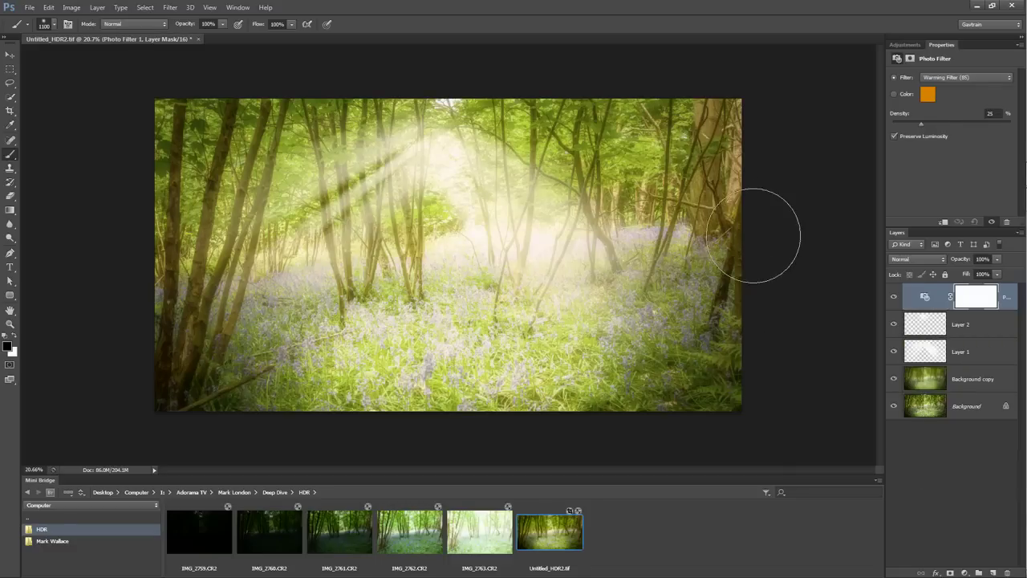
pyautogui.click(922, 124)
pyautogui.click(932, 125)
pyautogui.click(52, 542)
# Step: Open the portrait raw file, neutralise white balance from the wall, and set Tint to -40
pyautogui.doubleClick(205, 536)
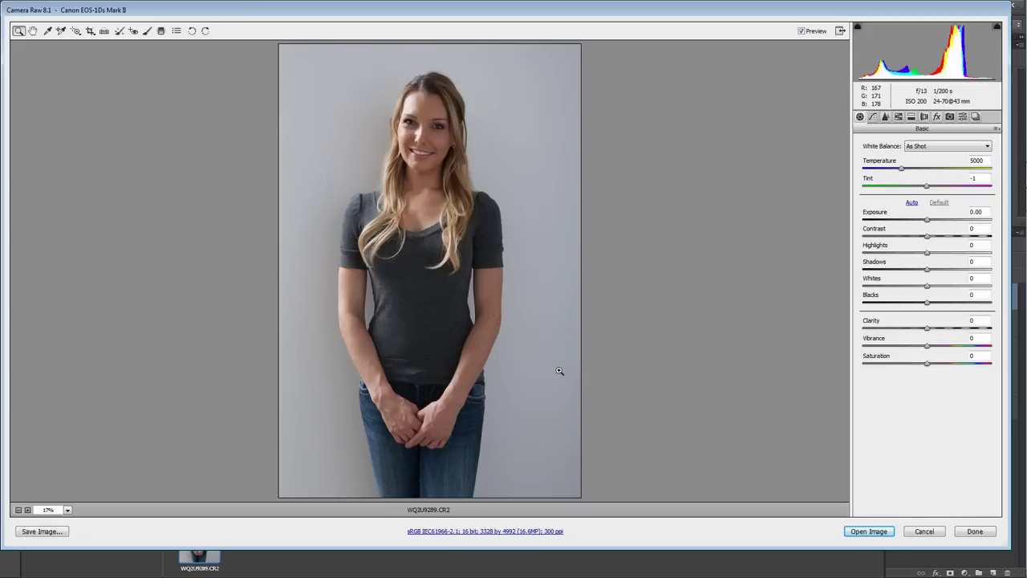
pyautogui.click(47, 31)
pyautogui.click(498, 133)
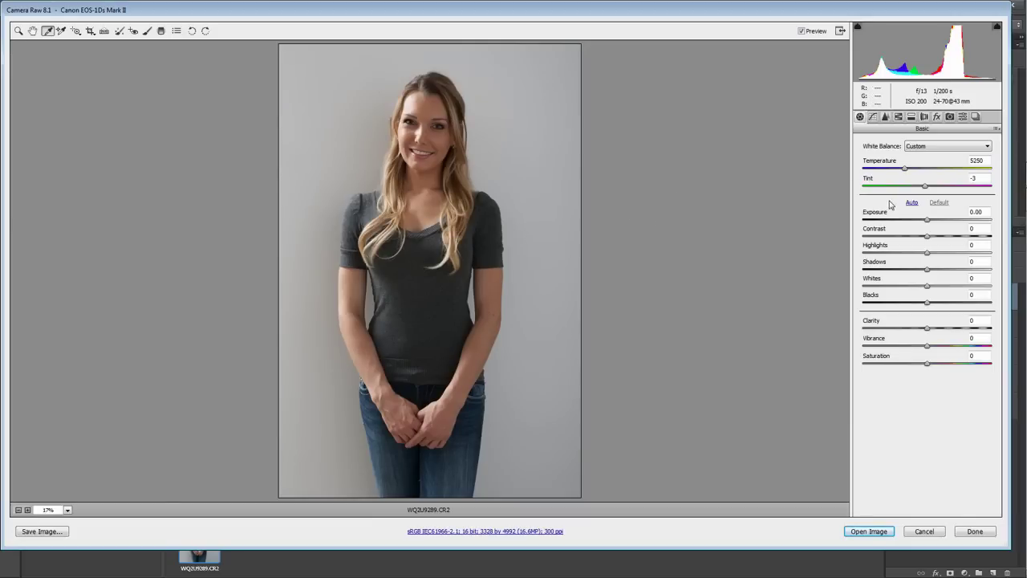
pyautogui.click(924, 186)
pyautogui.moveTo(924, 187); pyautogui.dragTo(901, 177)
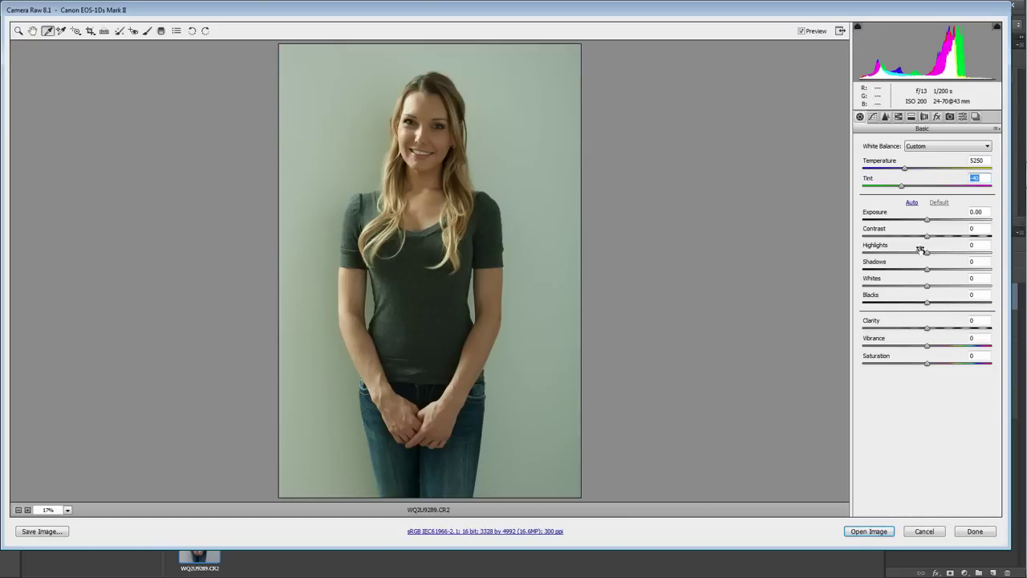
# Step: Raise Contrast to +18 and add moderate clarity while zoomed in on her face
pyautogui.moveTo(927, 236)
pyautogui.mouseDown()
pyautogui.moveTo(949, 238)
pyautogui.moveTo(939, 237)
pyautogui.moveTo(942, 274)
pyautogui.mouseUp()
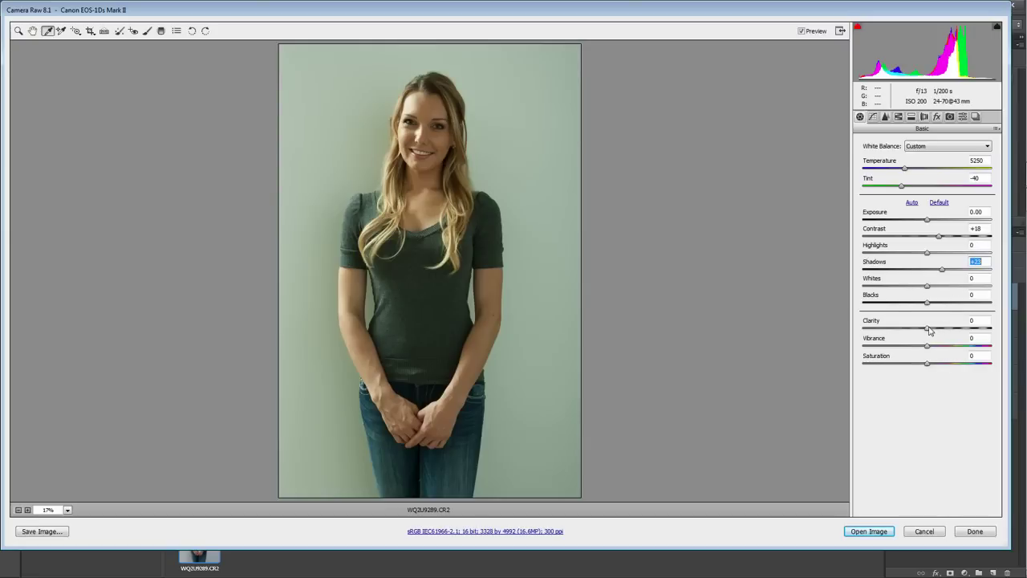
pyautogui.moveTo(928, 328)
pyautogui.mouseDown()
pyautogui.moveTo(966, 330)
pyautogui.moveTo(956, 328)
pyautogui.mouseUp()
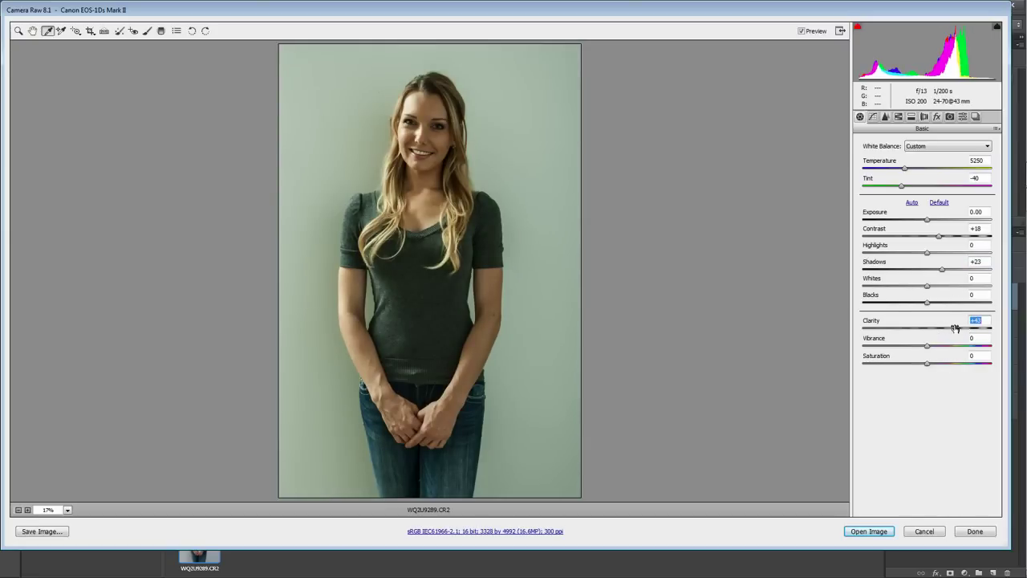
pyautogui.click(948, 328)
pyautogui.click(18, 31)
pyautogui.moveTo(499, 214); pyautogui.dragTo(382, 84)
pyautogui.moveTo(961, 328)
pyautogui.mouseDown()
pyautogui.moveTo(998, 338)
pyautogui.moveTo(920, 340)
pyautogui.moveTo(962, 340)
pyautogui.mouseUp()
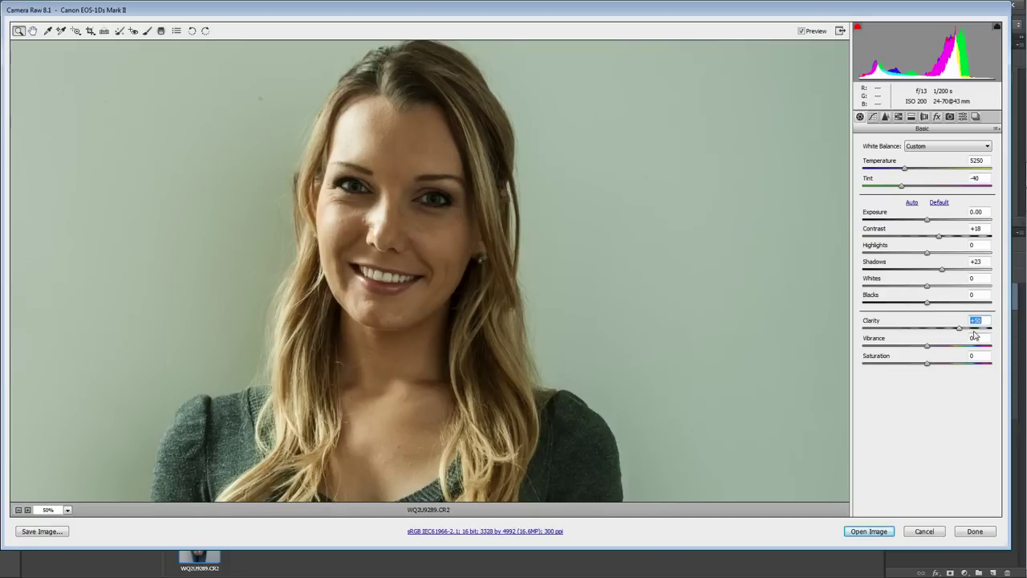
pyautogui.click(148, 32)
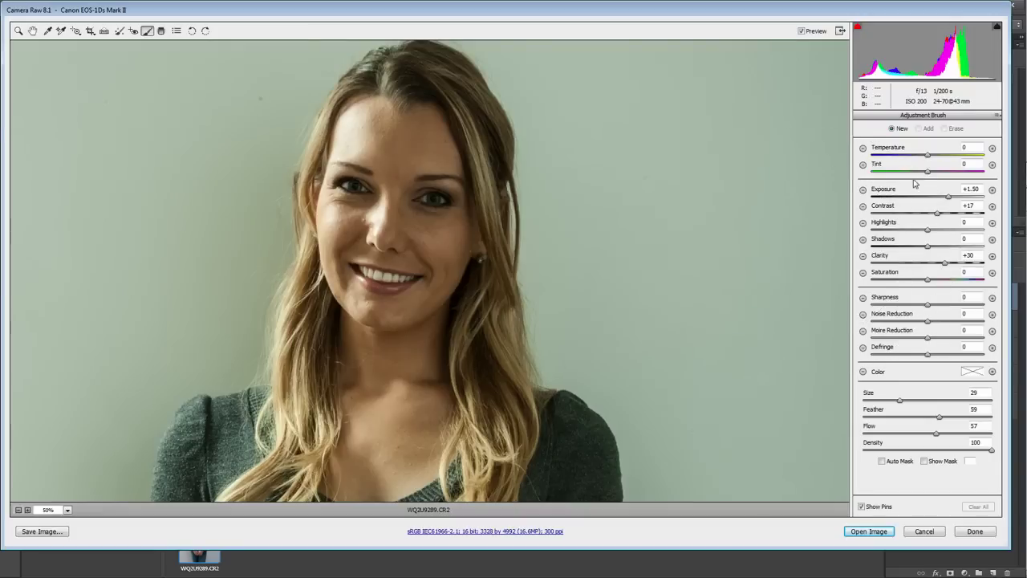
# Step: Paint a smaller, full-flow negative-clarity adjustment brush over her forehead
pyautogui.click(864, 256)
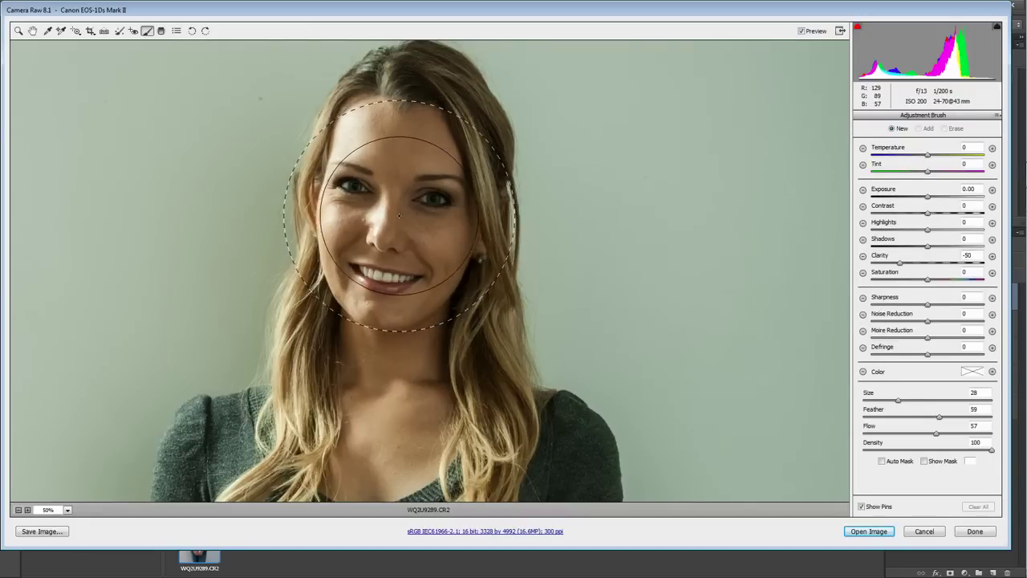
pyautogui.press('[')
pyautogui.press('[')
pyautogui.press('[')
pyautogui.moveTo(401, 149); pyautogui.dragTo(393, 133)
pyautogui.press('[')
pyautogui.press('[')
pyautogui.press('[')
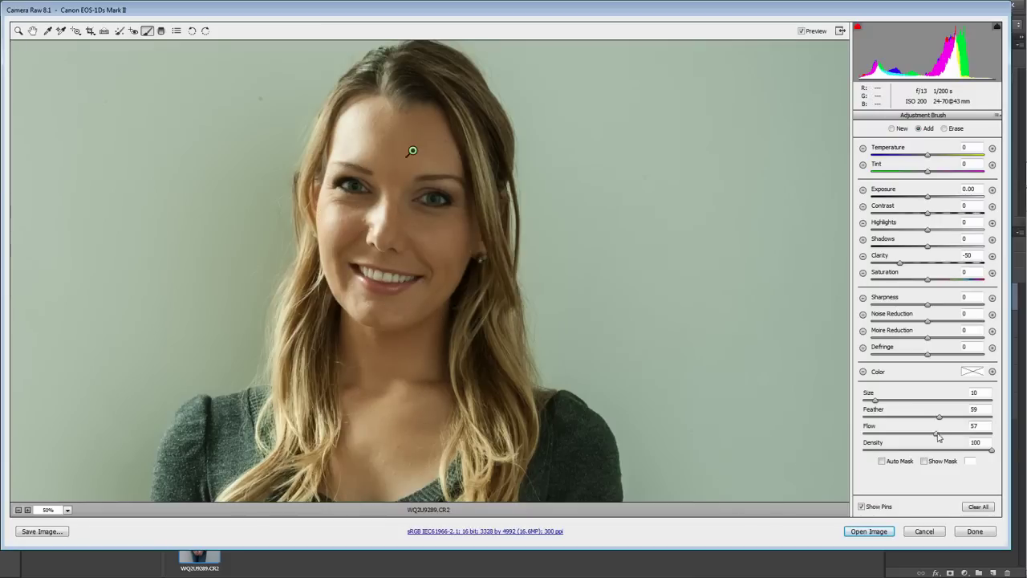
pyautogui.moveTo(936, 433); pyautogui.dragTo(1015, 442)
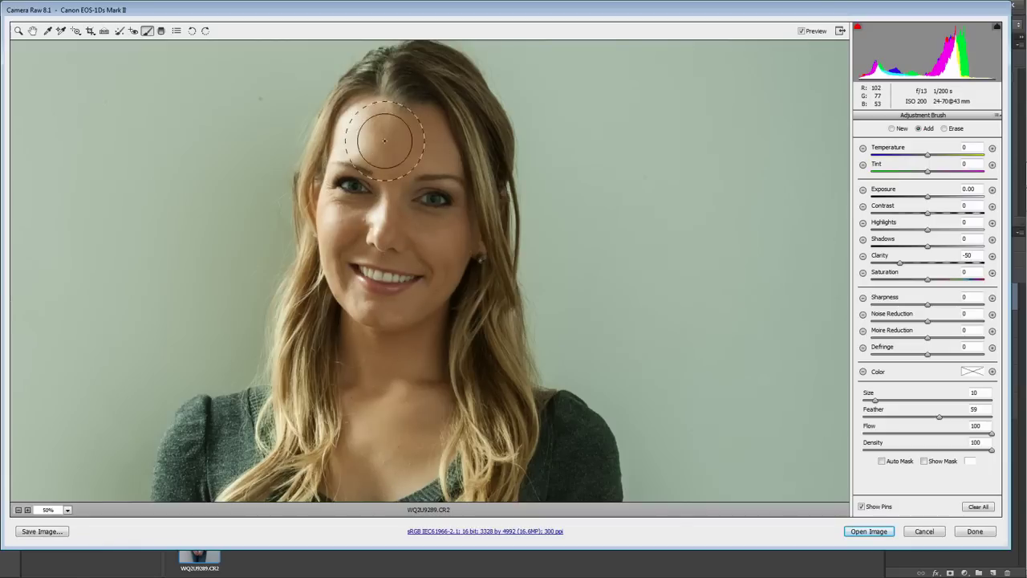
pyautogui.click(413, 151)
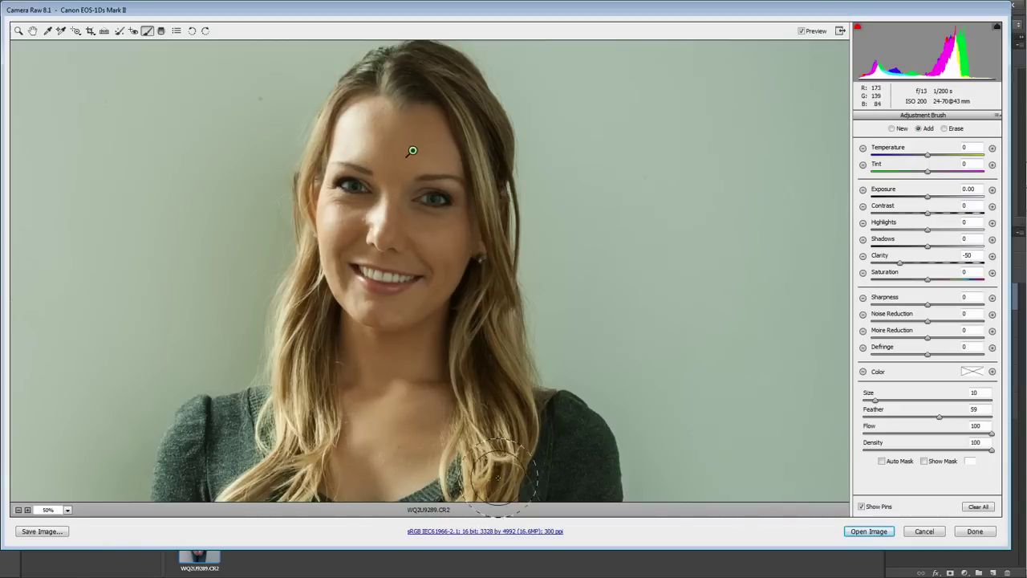
# Step: Strengthen the brush's negative clarity to -66 and open the portrait in Photoshop
pyautogui.moveTo(900, 263); pyautogui.dragTo(896, 276)
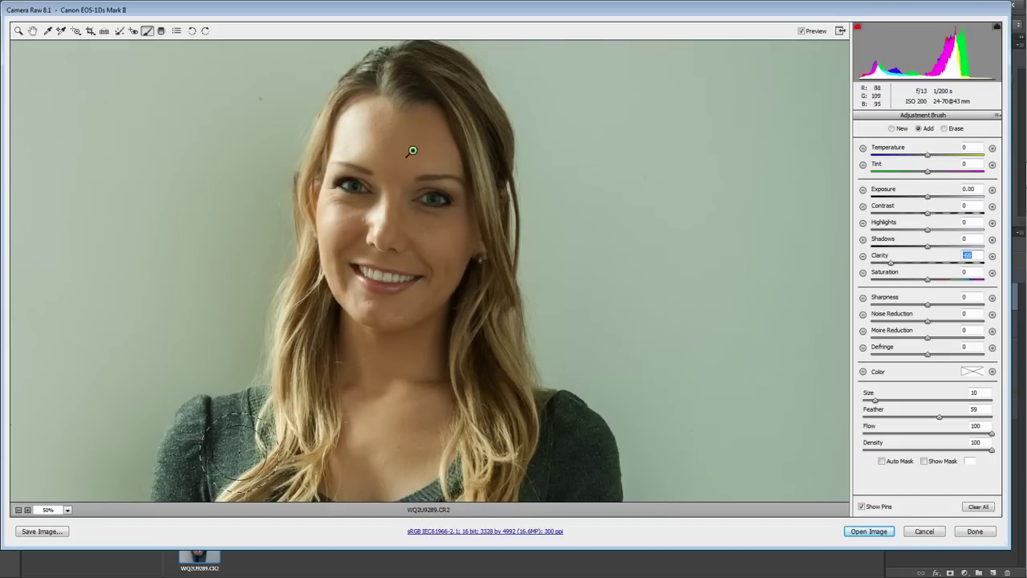
pyautogui.click(265, 437)
pyautogui.moveTo(270, 367); pyautogui.dragTo(274, 342)
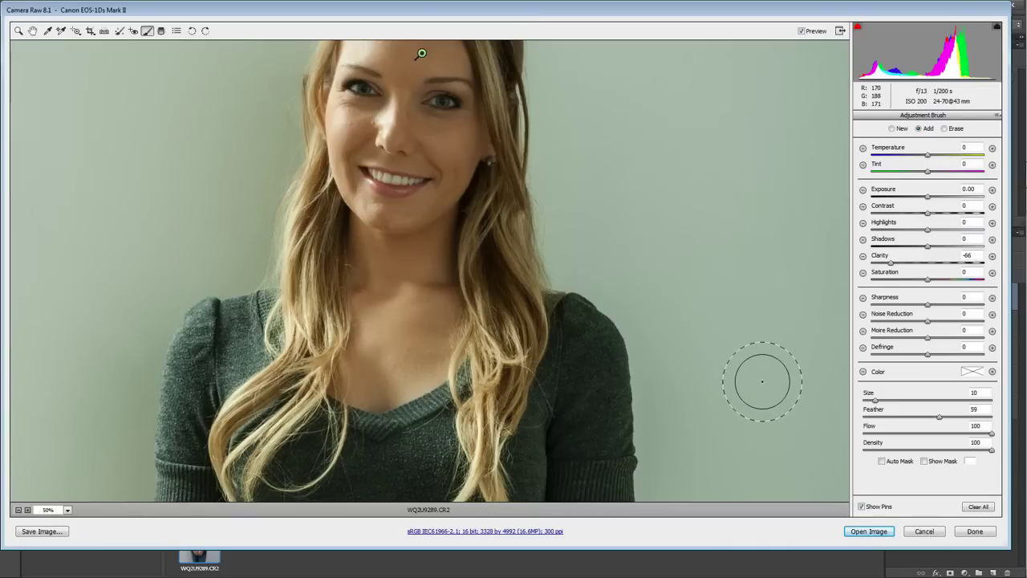
pyautogui.click(865, 532)
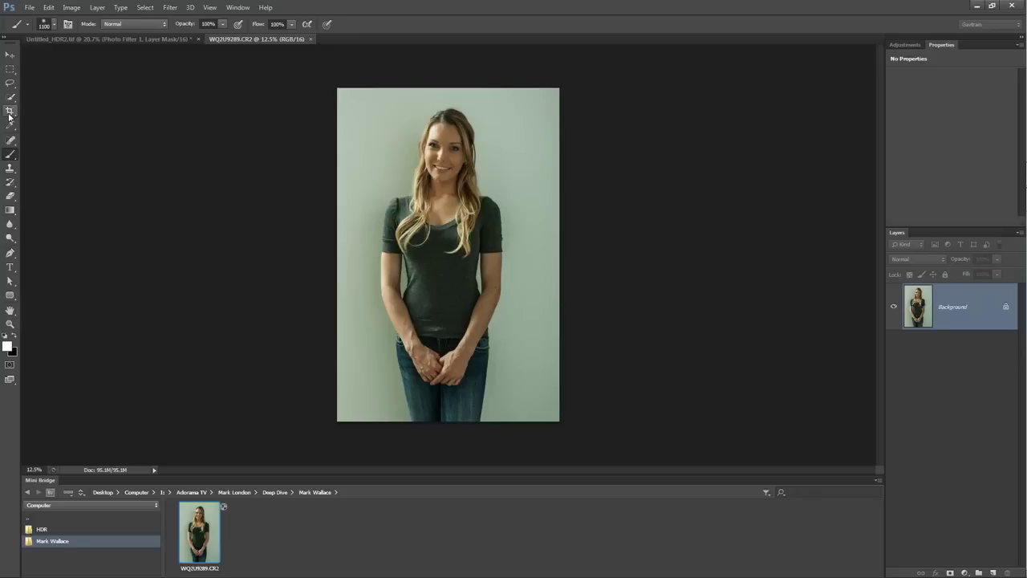
# Step: Crop all four edges inward to a hips-up frame, deleting cropped pixels, and fit it on screen
pyautogui.click(10, 112)
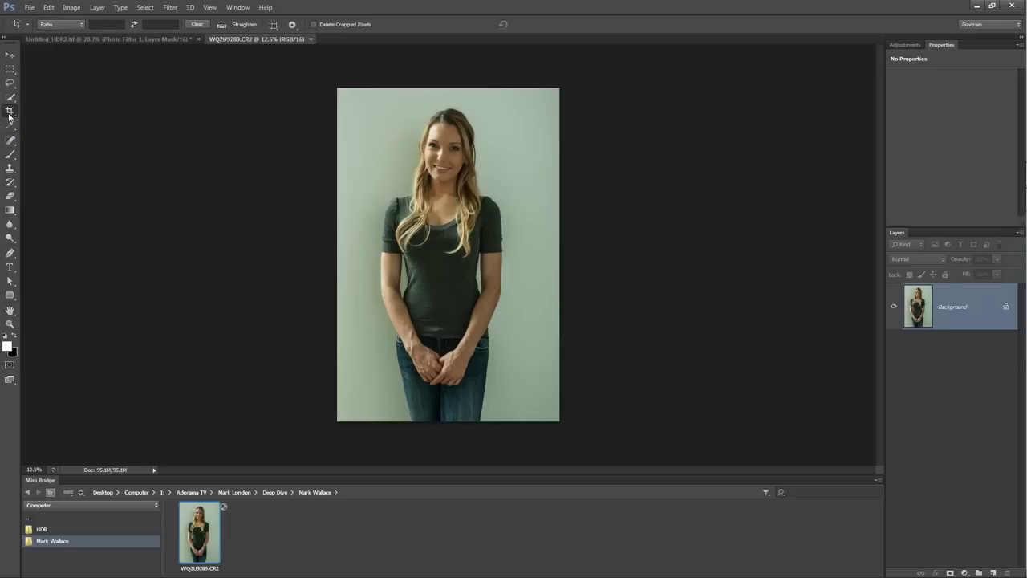
pyautogui.click(318, 25)
pyautogui.moveTo(449, 421); pyautogui.dragTo(446, 369)
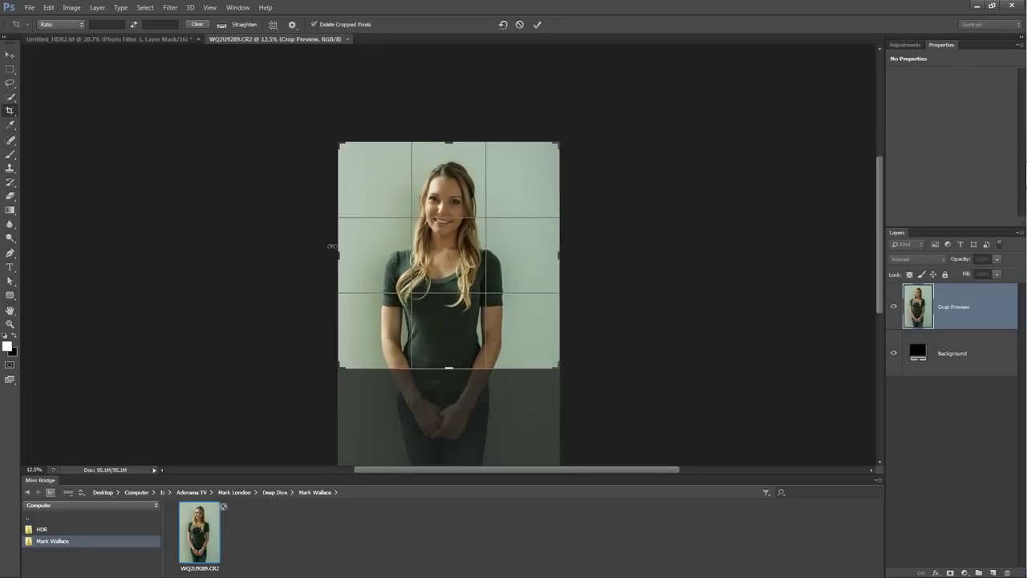
pyautogui.moveTo(337, 253); pyautogui.dragTo(366, 253)
pyautogui.moveTo(546, 256); pyautogui.dragTo(529, 255)
pyautogui.moveTo(448, 143); pyautogui.dragTo(447, 153)
pyautogui.click(537, 24)
pyautogui.hotkey('ctrl', '0')
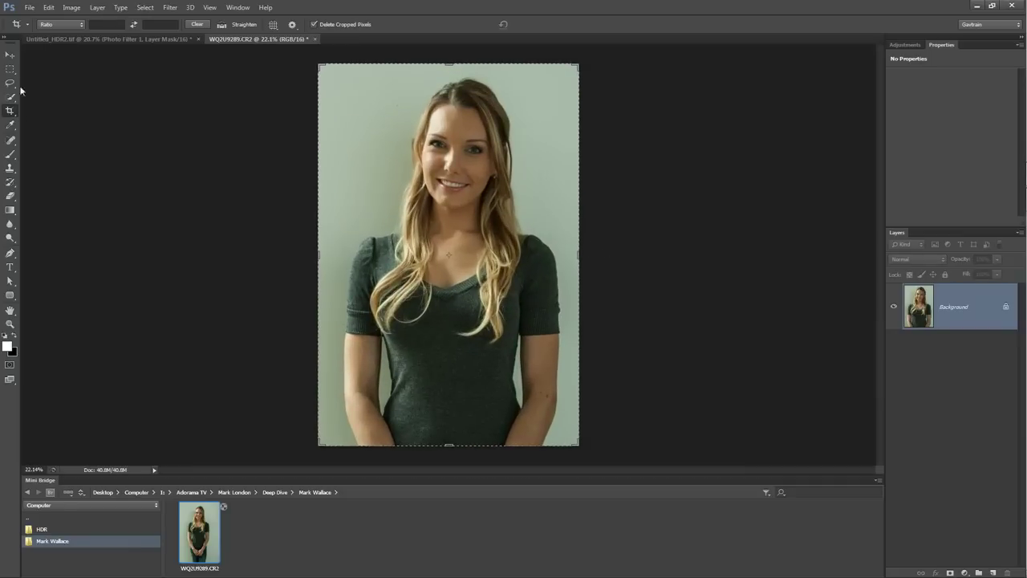
pyautogui.press('v')
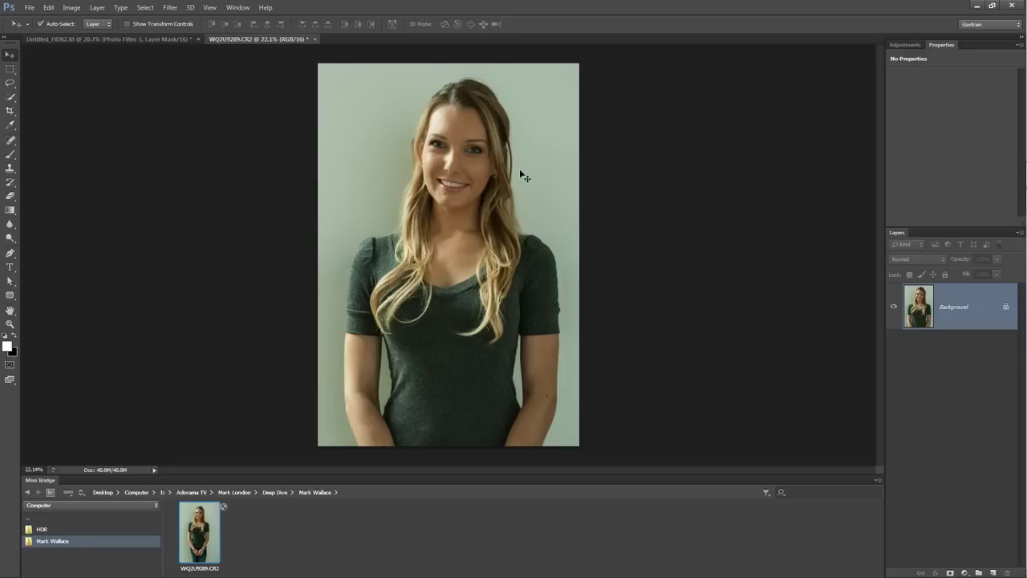
pyautogui.scroll(3, 526, 174)
pyautogui.scroll(2, 525, 174)
# Step: Clone wall texture over the stray hairs on her right hair edge, undoing two dark marks
pyautogui.moveTo(419, 153); pyautogui.dragTo(382, 206)
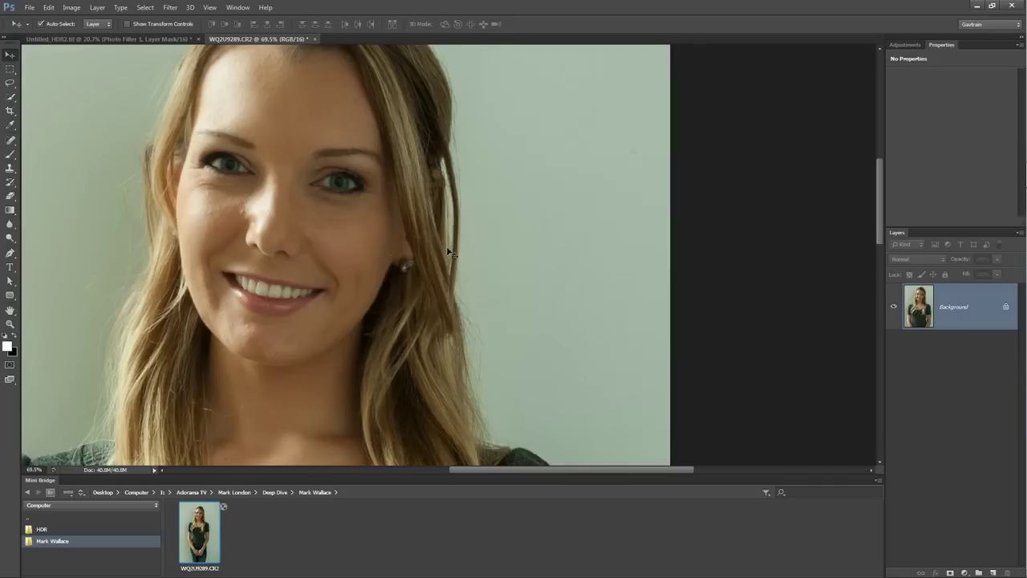
pyautogui.moveTo(441, 292); pyautogui.dragTo(447, 230)
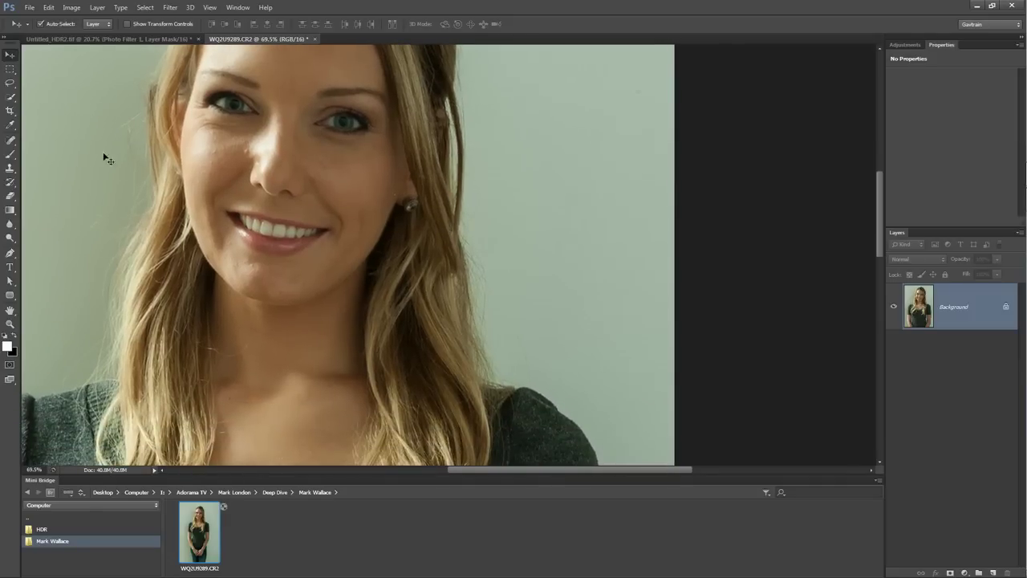
pyautogui.click(10, 167)
pyautogui.moveTo(374, 180)
pyautogui.mouseDown()
pyautogui.moveTo(413, 211)
pyautogui.moveTo(408, 179)
pyautogui.moveTo(395, 323)
pyautogui.moveTo(395, 267)
pyautogui.mouseUp()
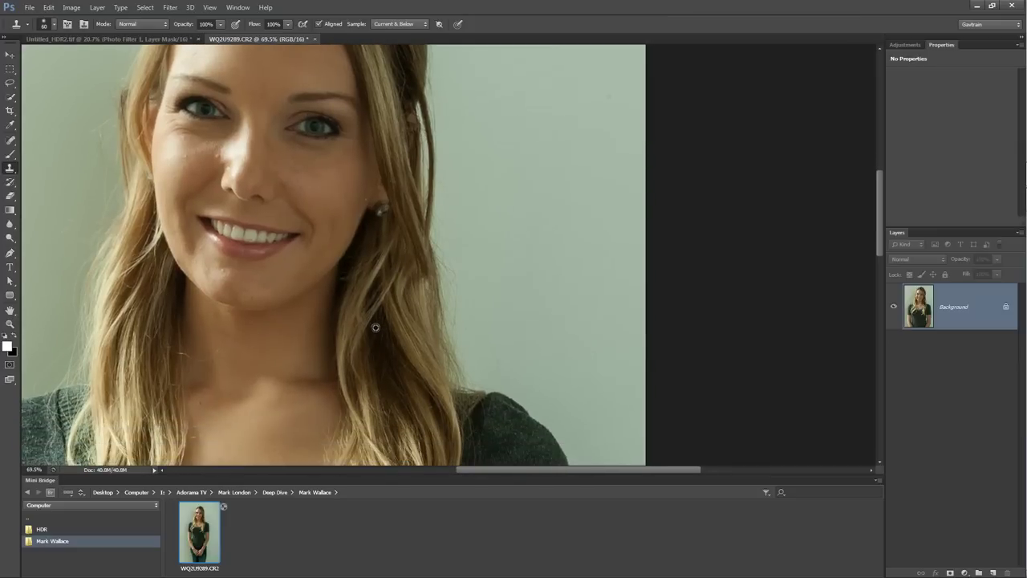
pyautogui.moveTo(418, 109); pyautogui.dragTo(417, 133)
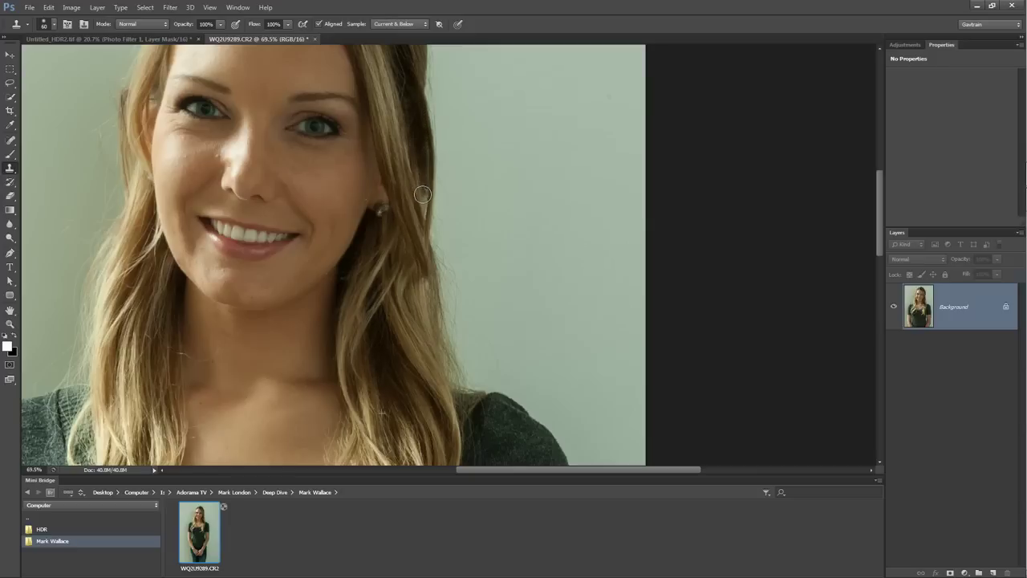
pyautogui.moveTo(417, 133)
pyautogui.mouseDown()
pyautogui.moveTo(415, 160)
pyautogui.moveTo(452, 218)
pyautogui.mouseUp()
pyautogui.click(557, 303)
pyautogui.hotkey('ctrl', 'z')
pyautogui.click(540, 356)
pyautogui.hotkey('ctrl', 'z')
pyautogui.click(601, 386)
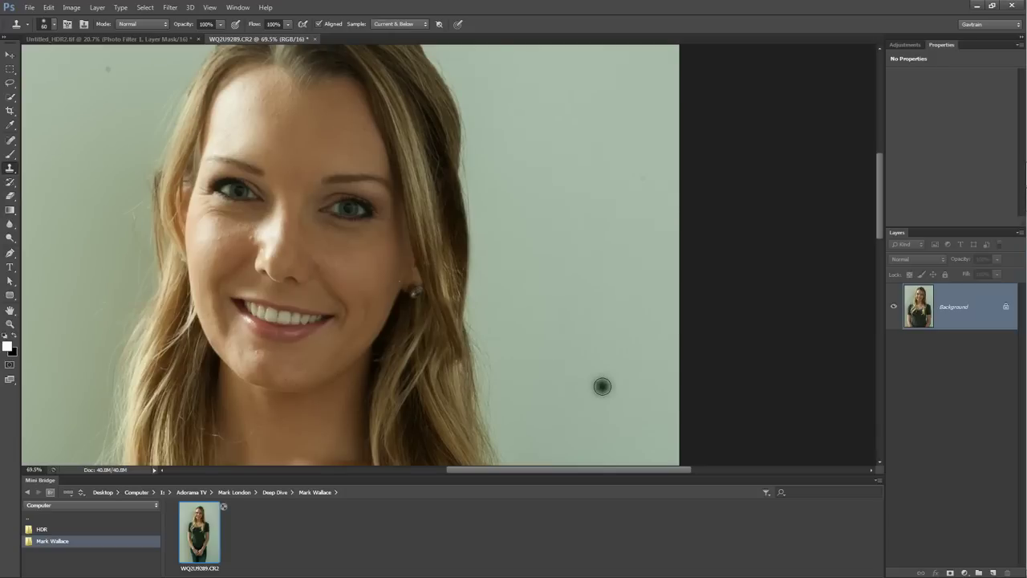
pyautogui.scroll(-1, 398, 264)
pyautogui.scroll(-1, 373, 251)
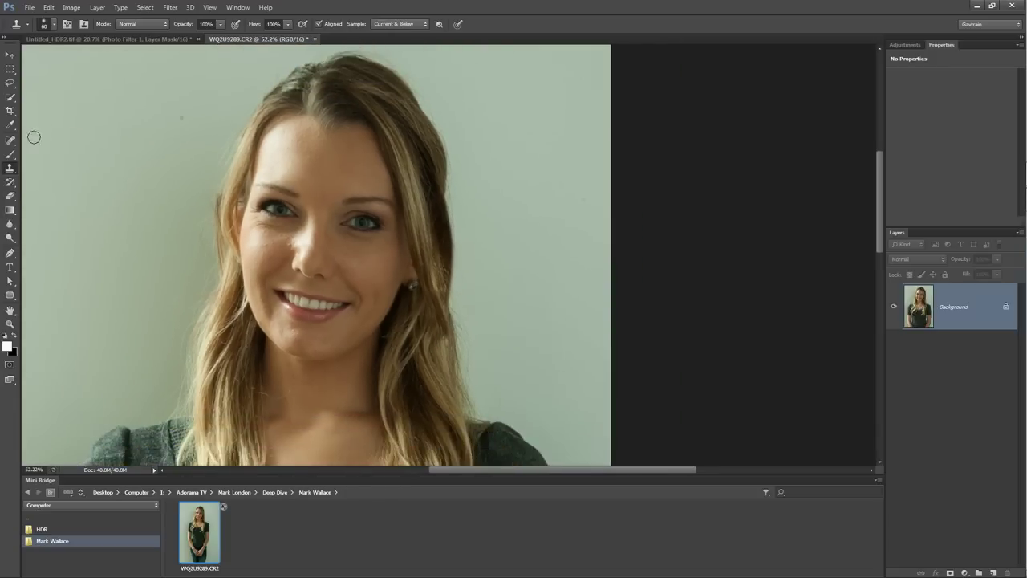
# Step: Quick-select her hair, both shoulders and the left sleeve
pyautogui.click(10, 96)
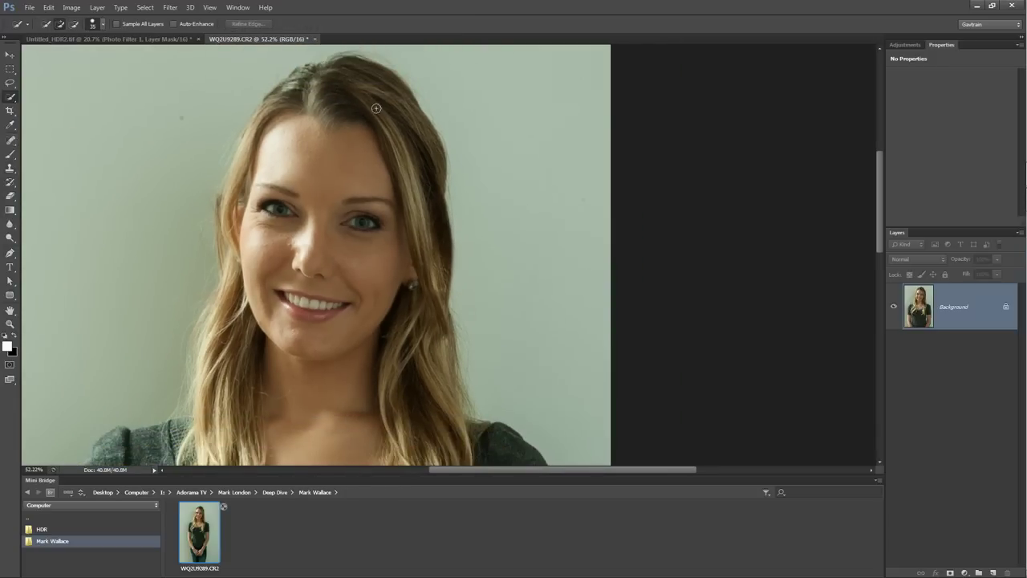
pyautogui.moveTo(395, 137)
pyautogui.mouseDown()
pyautogui.moveTo(341, 80)
pyautogui.moveTo(258, 140)
pyautogui.moveTo(250, 248)
pyautogui.moveTo(352, 269)
pyautogui.mouseUp()
pyautogui.moveTo(246, 156); pyautogui.dragTo(240, 152)
pyautogui.moveTo(229, 257); pyautogui.dragTo(207, 425)
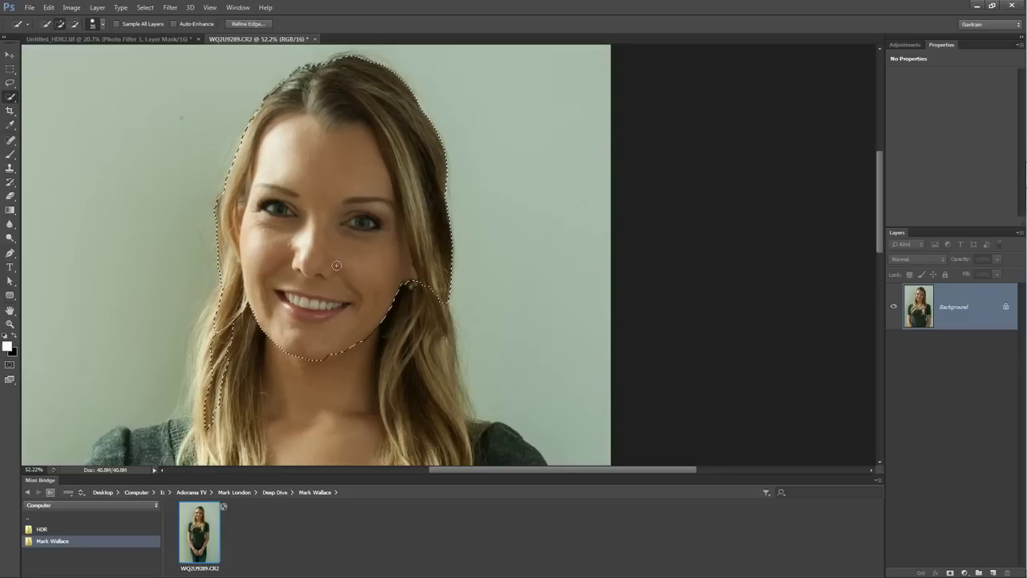
pyautogui.moveTo(345, 345)
pyautogui.mouseDown()
pyautogui.moveTo(428, 391)
pyautogui.moveTo(355, 200)
pyautogui.mouseUp()
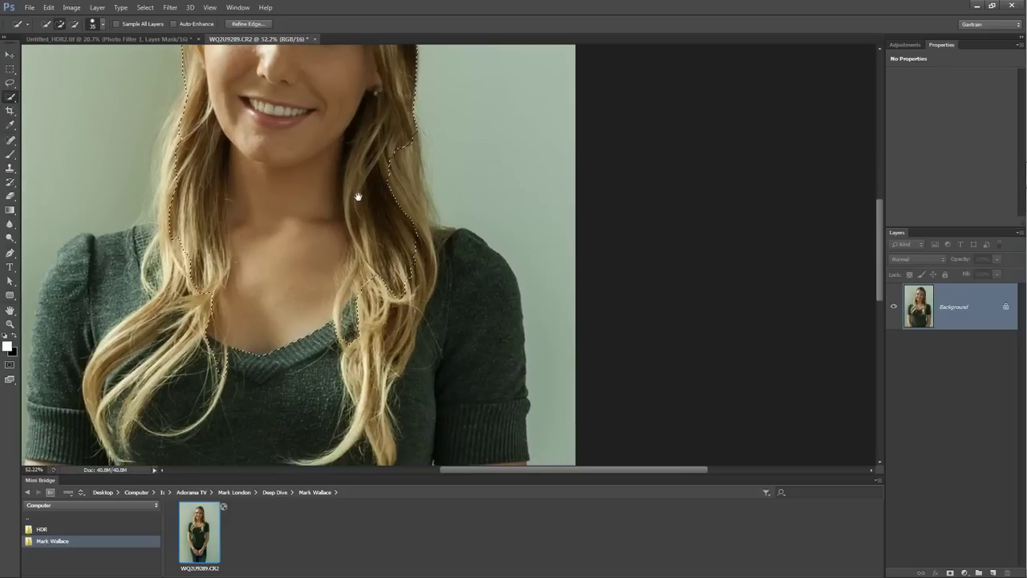
pyautogui.moveTo(434, 254); pyautogui.dragTo(486, 305)
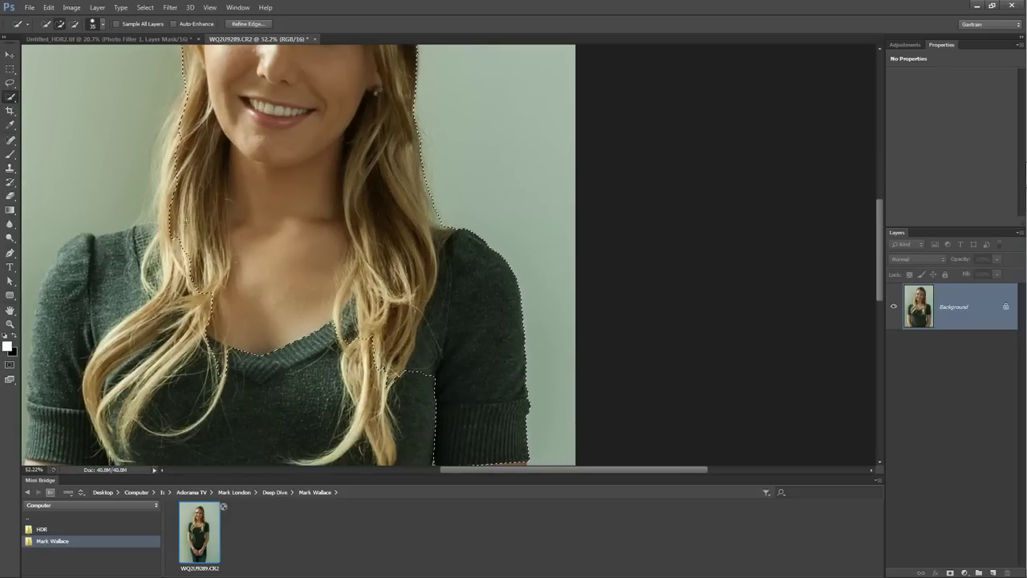
pyautogui.moveTo(175, 166); pyautogui.dragTo(166, 204)
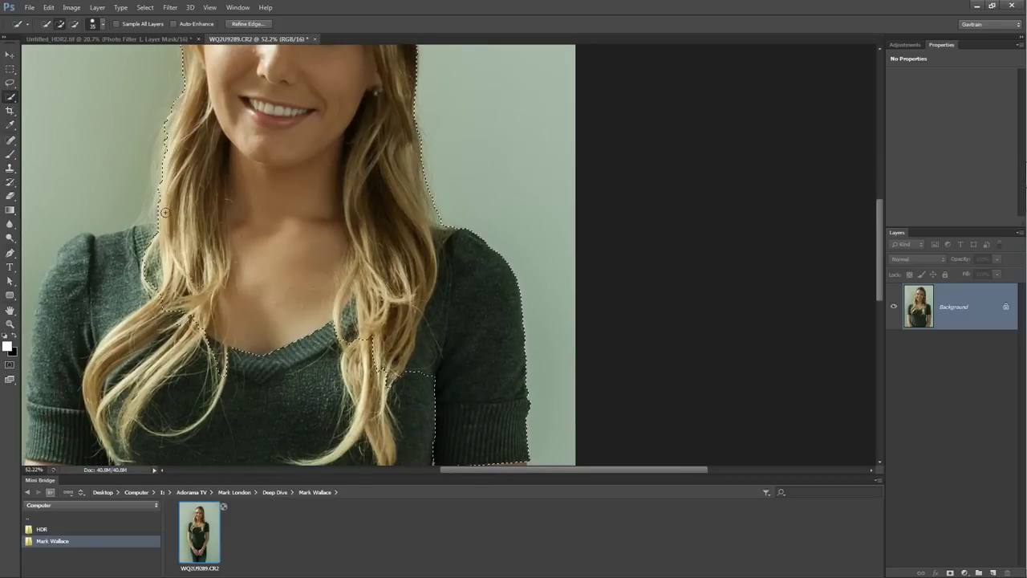
pyautogui.scroll(2, 172, 158)
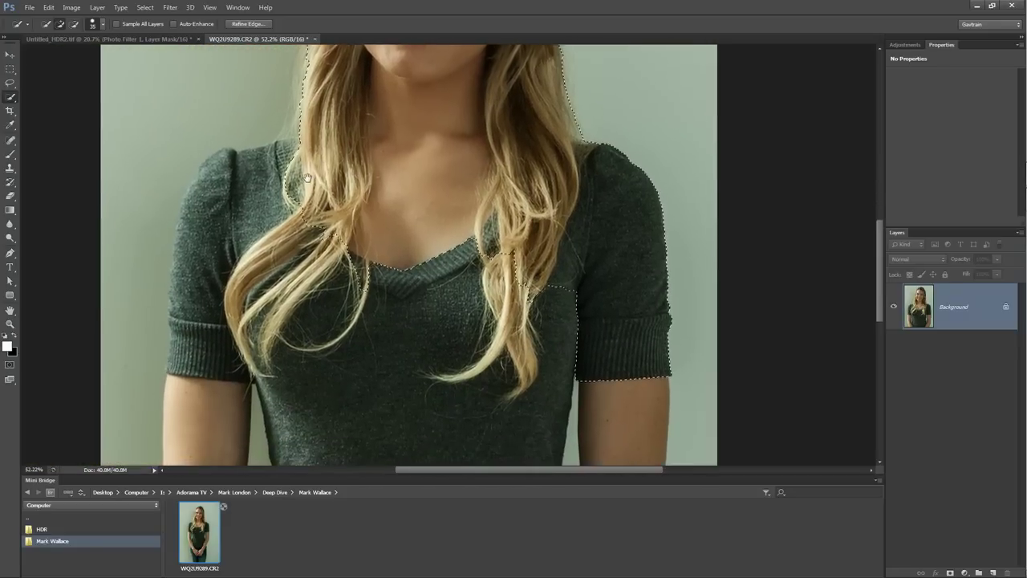
pyautogui.scroll(1, 312, 166)
pyautogui.moveTo(244, 193); pyautogui.dragTo(162, 163)
pyautogui.moveTo(134, 302); pyautogui.dragTo(188, 223)
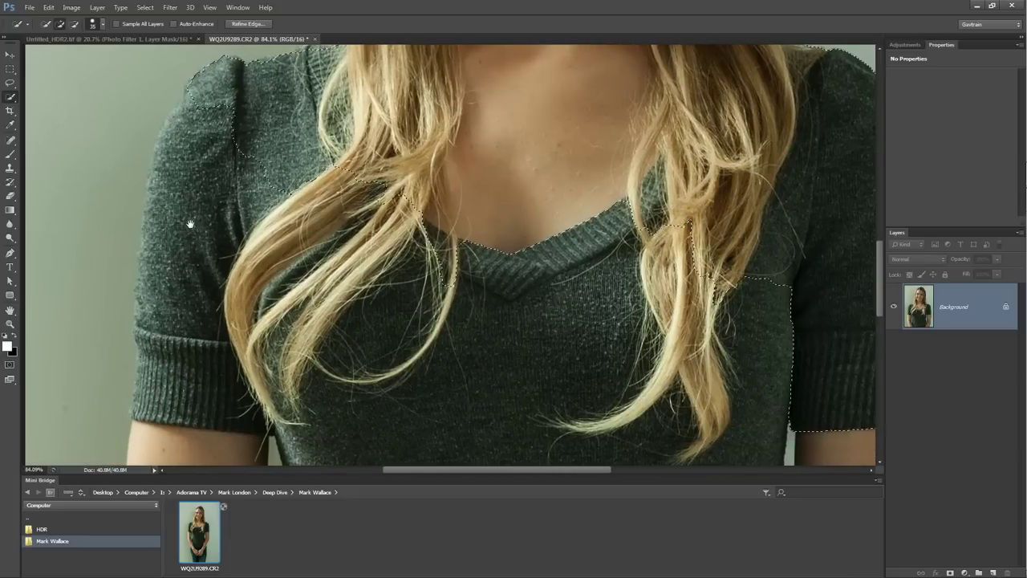
pyautogui.moveTo(196, 161)
pyautogui.mouseDown()
pyautogui.moveTo(177, 361)
pyautogui.moveTo(158, 358)
pyautogui.moveTo(150, 338)
pyautogui.mouseUp()
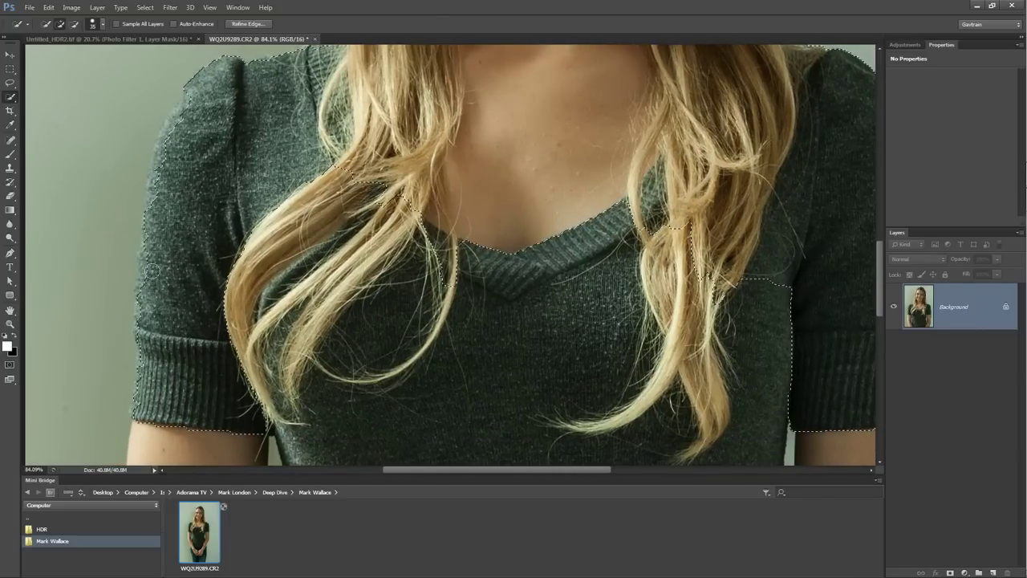
pyautogui.moveTo(152, 254); pyautogui.dragTo(170, 140)
pyautogui.scroll(-2, 347, 321)
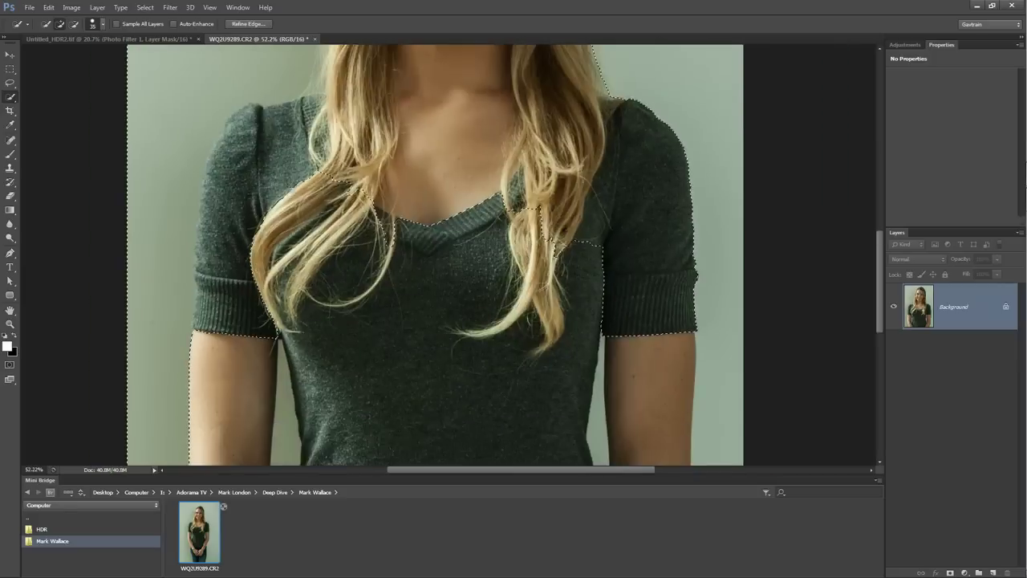
pyautogui.scroll(-2, 378, 257)
pyautogui.scroll(-1, 409, 189)
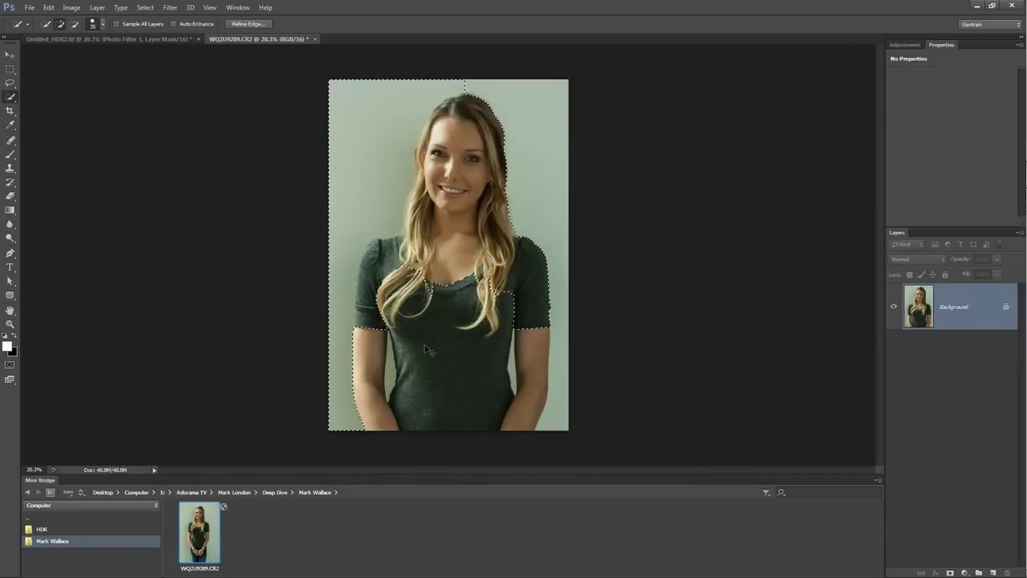
# Step: Undo background spills, add her shirt torso and right forearm, and finish the left sleeve edge
pyautogui.hotkey('ctrl', 'z')
pyautogui.scroll(2, 450, 337)
pyautogui.moveTo(431, 357); pyautogui.dragTo(470, 437)
pyautogui.moveTo(580, 358); pyautogui.dragTo(583, 459)
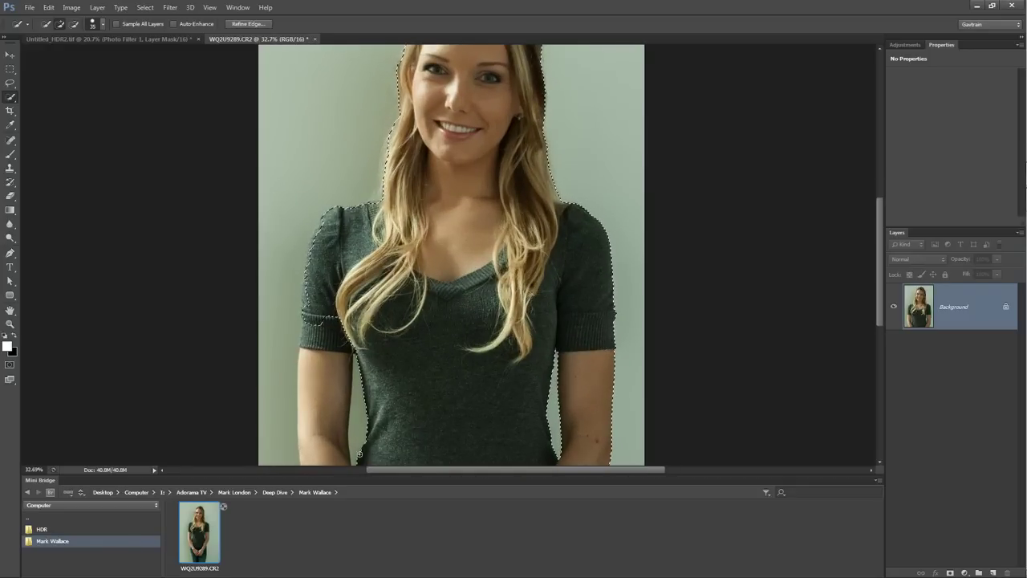
pyautogui.moveTo(329, 456); pyautogui.dragTo(336, 405)
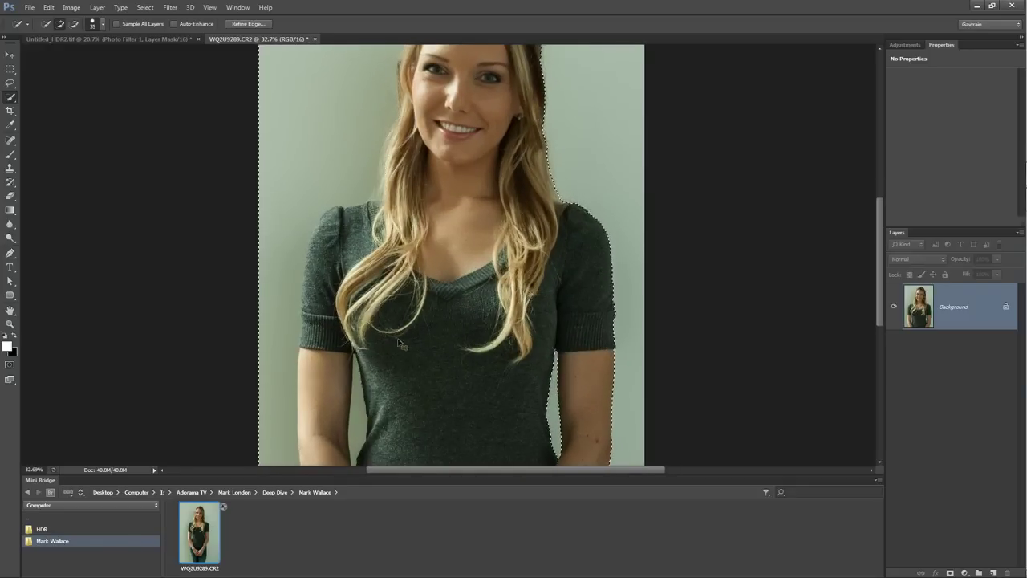
pyautogui.hotkey('ctrl', 'z')
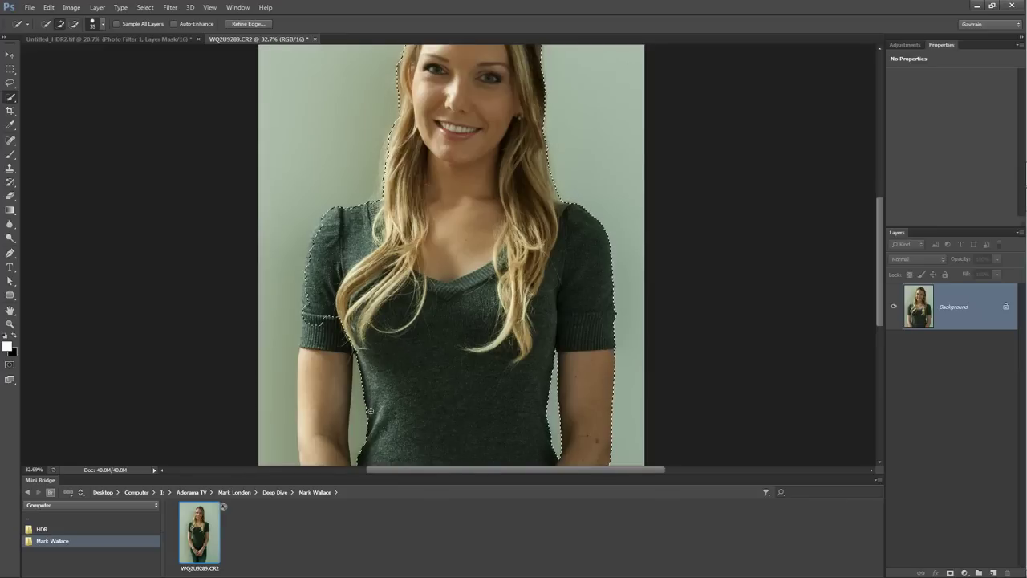
pyautogui.moveTo(346, 418)
pyautogui.mouseDown()
pyautogui.moveTo(335, 333)
pyautogui.moveTo(320, 344)
pyautogui.moveTo(326, 322)
pyautogui.mouseUp()
pyautogui.press('[')
pyautogui.press('[')
pyautogui.press('[')
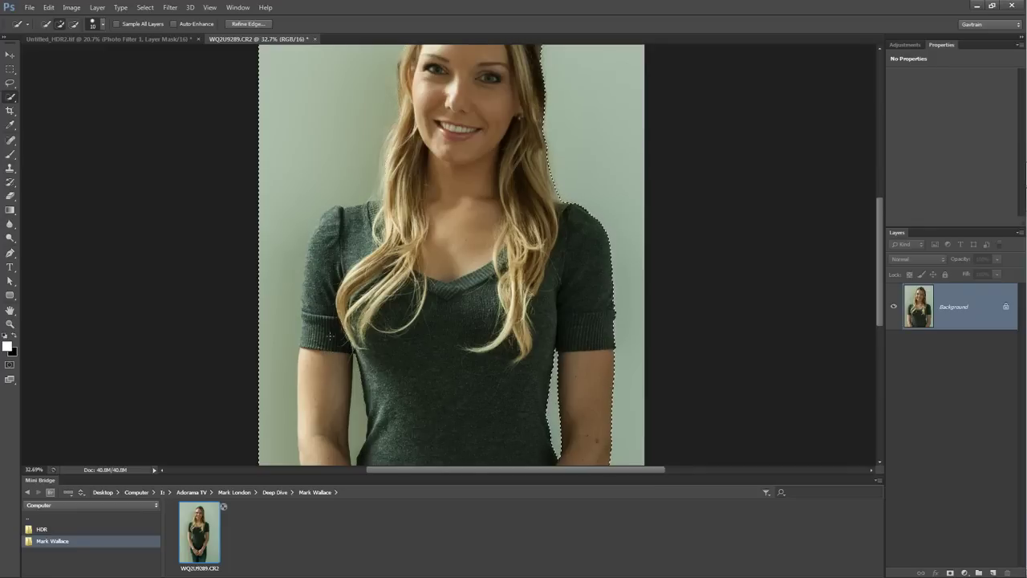
pyautogui.moveTo(332, 299); pyautogui.dragTo(363, 299)
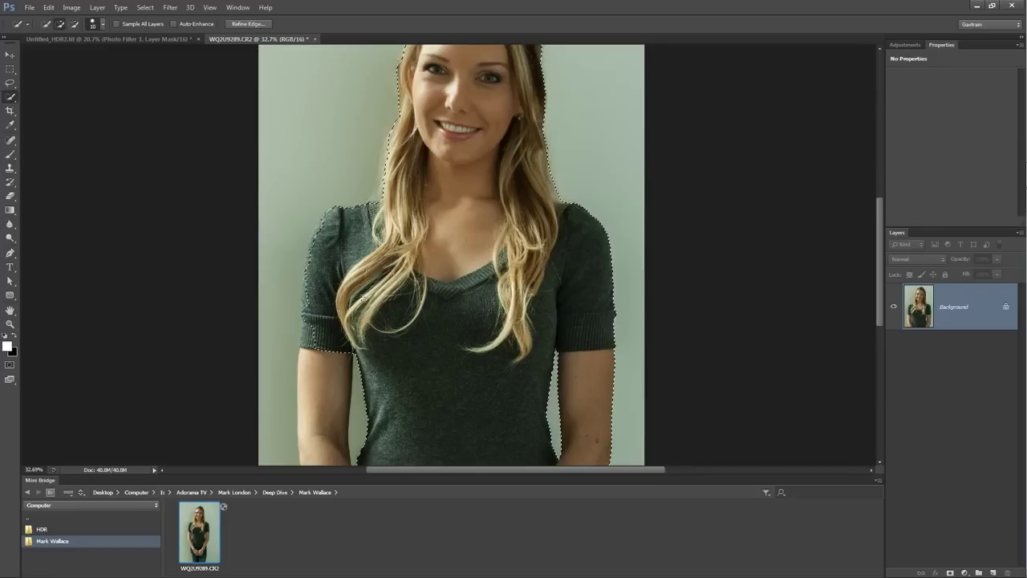
# Step: Add her left forearm, up to the elbow, to the selection with the Magic Wand
pyautogui.rightClick(10, 97)
pyautogui.click(44, 106)
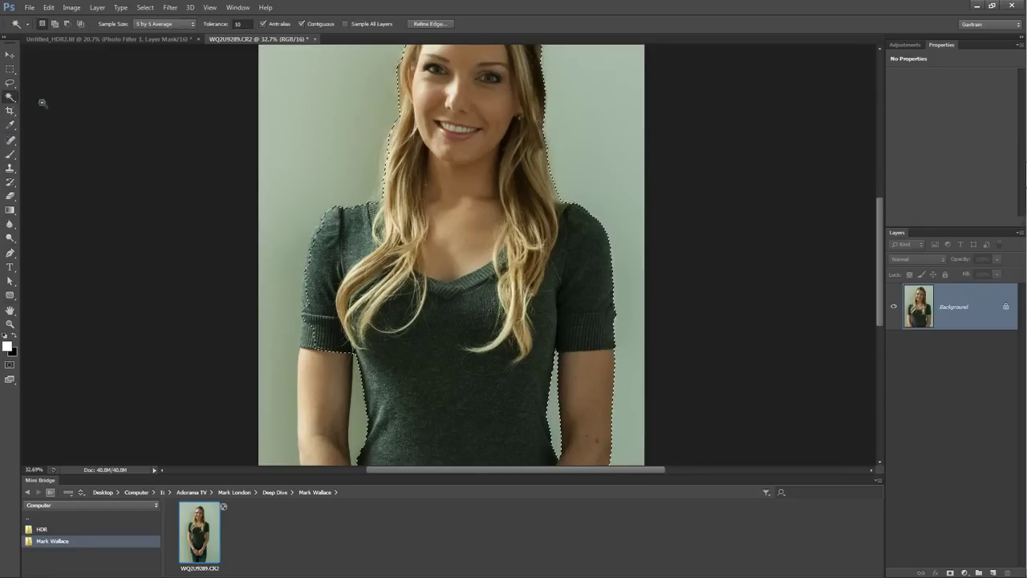
pyautogui.keyDown('shift'); pyautogui.click(321, 373); pyautogui.keyUp('shift')
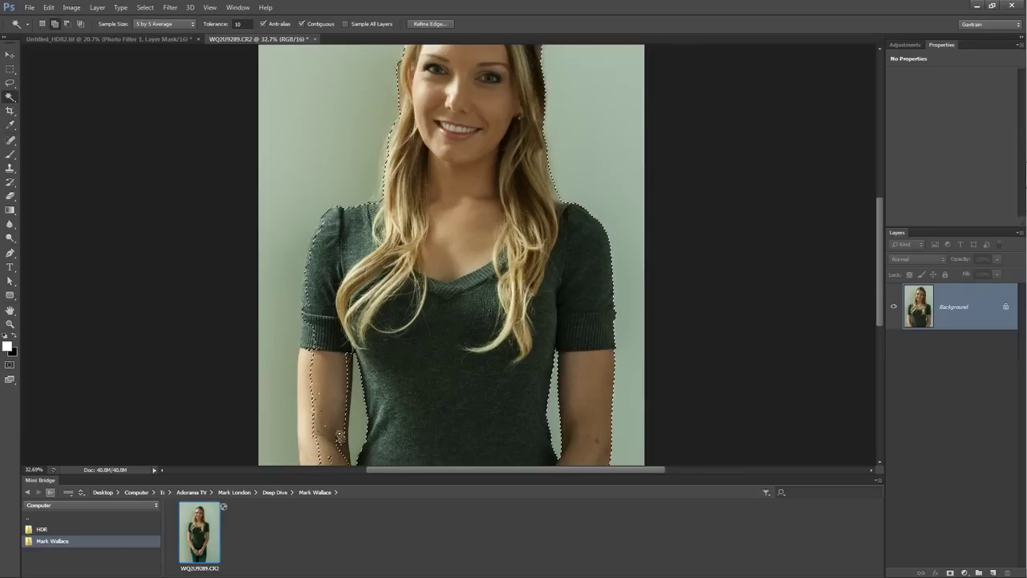
pyautogui.keyDown('shift'); pyautogui.click(311, 394); pyautogui.keyUp('shift')
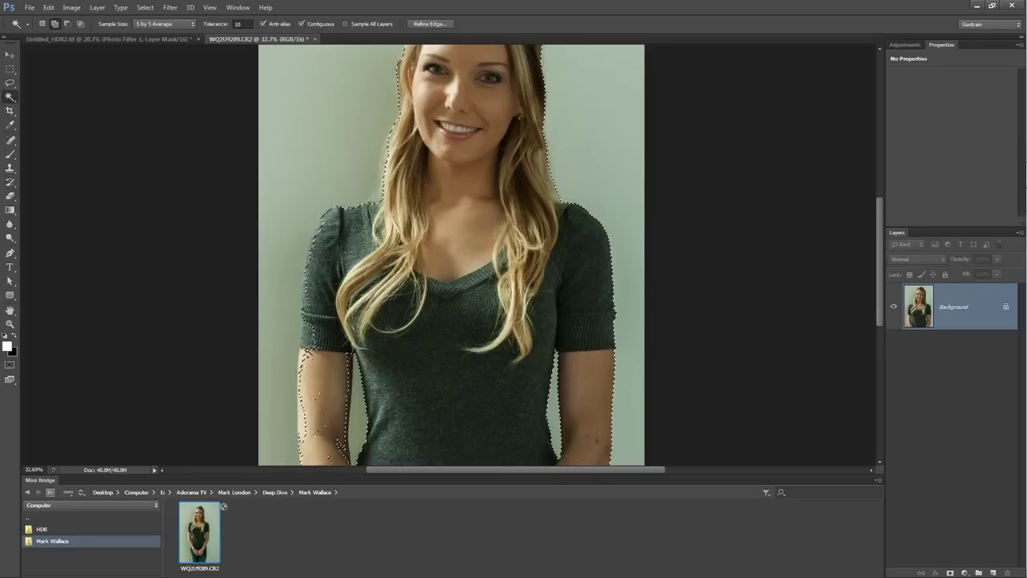
pyautogui.keyDown('shift'); pyautogui.click(307, 350); pyautogui.keyUp('shift')
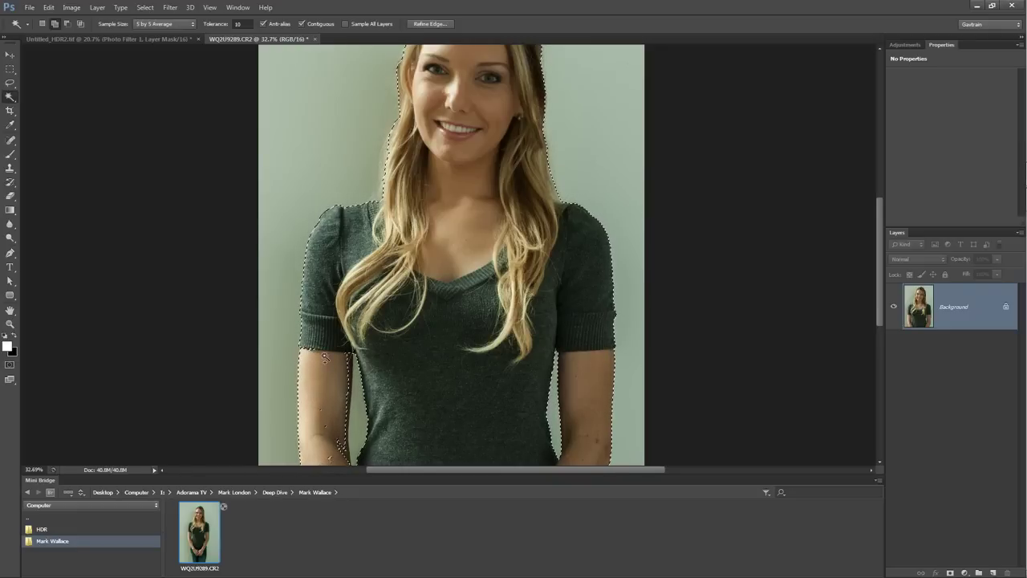
pyautogui.keyDown('shift'); pyautogui.click(339, 449); pyautogui.keyUp('shift')
# Step: Lasso the background gaps beside her arms out of the selection
pyautogui.click(11, 85)
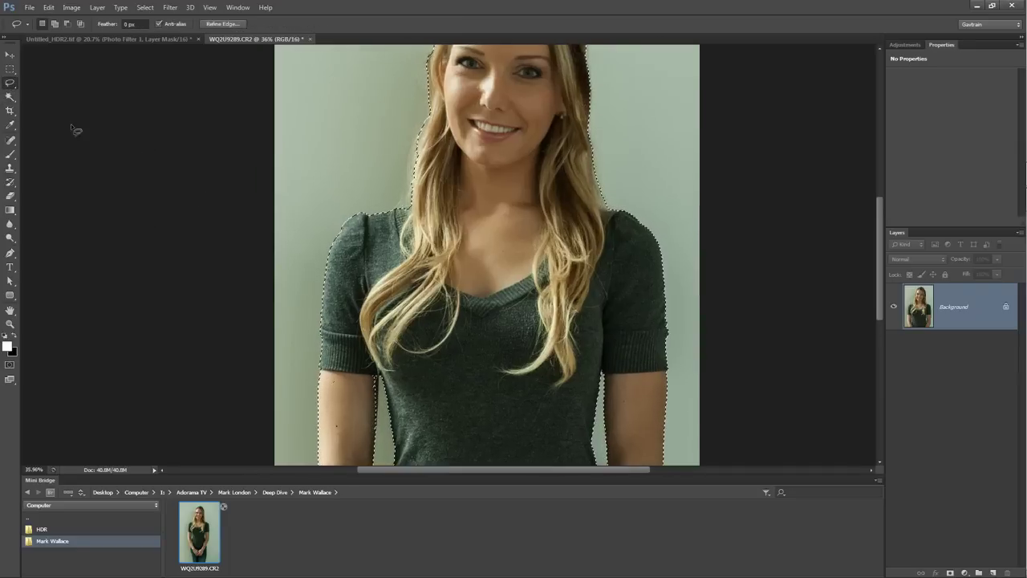
pyautogui.moveTo(252, 298)
pyautogui.mouseDown()
pyautogui.moveTo(394, 409)
pyautogui.moveTo(343, 245)
pyautogui.mouseUp()
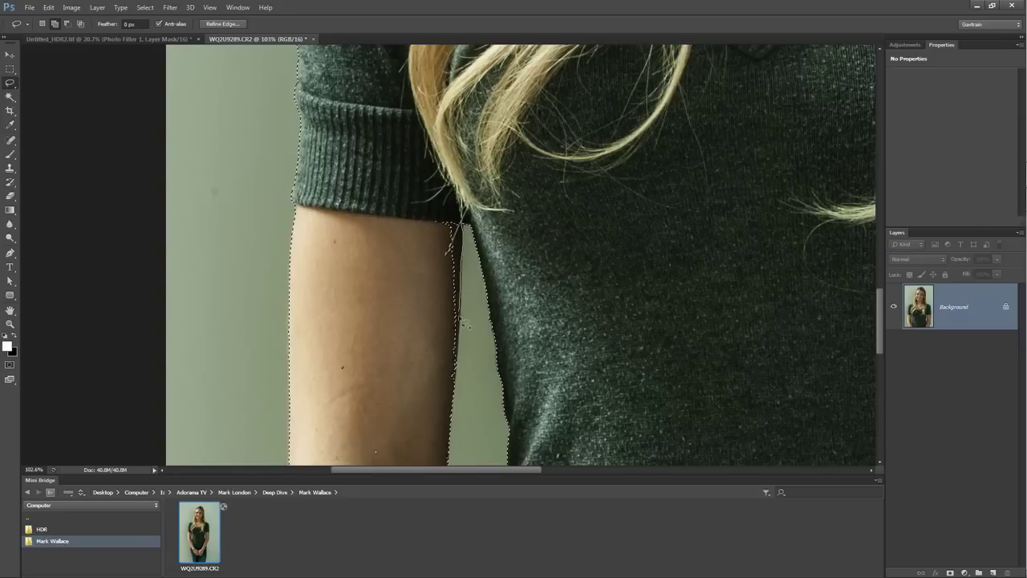
pyautogui.moveTo(462, 379); pyautogui.dragTo(458, 221)
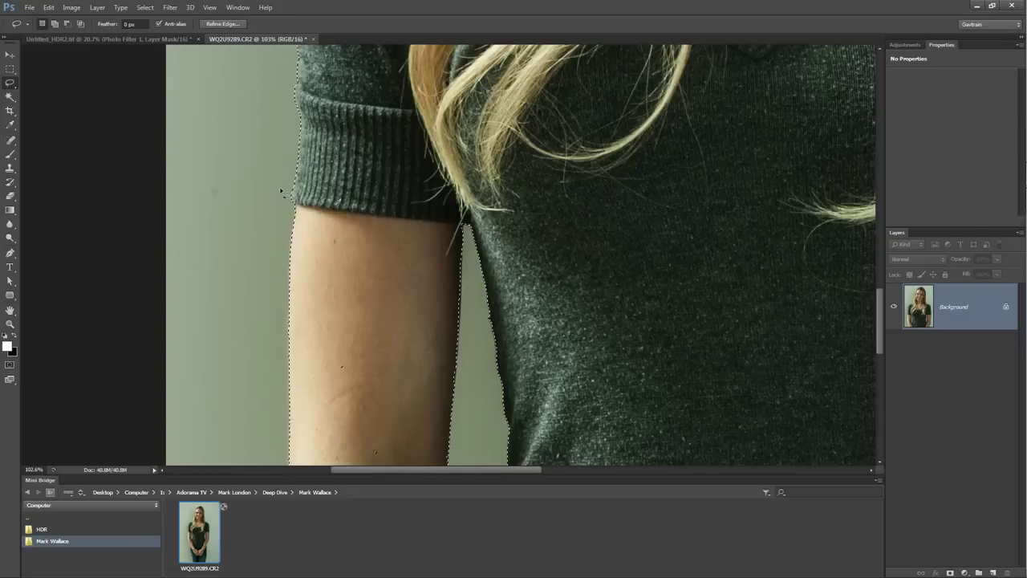
pyautogui.moveTo(326, 151); pyautogui.dragTo(318, 210)
pyautogui.scroll(-5, 310, 209)
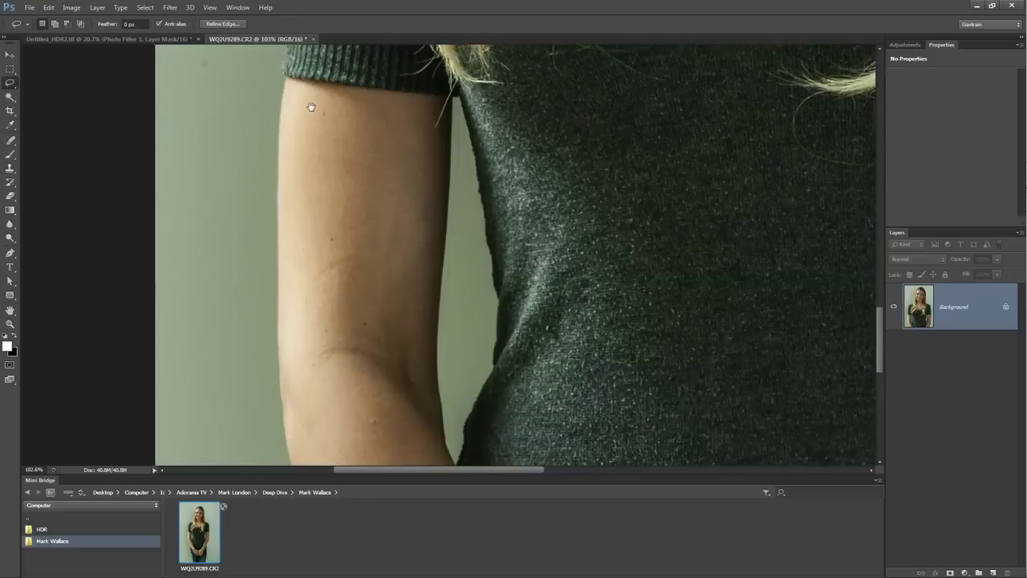
pyautogui.scroll(-2, 333, 293)
pyautogui.hscroll(1, 305, 200)
pyautogui.hscroll(1, 245, 246)
pyautogui.hscroll(2, 324, 193)
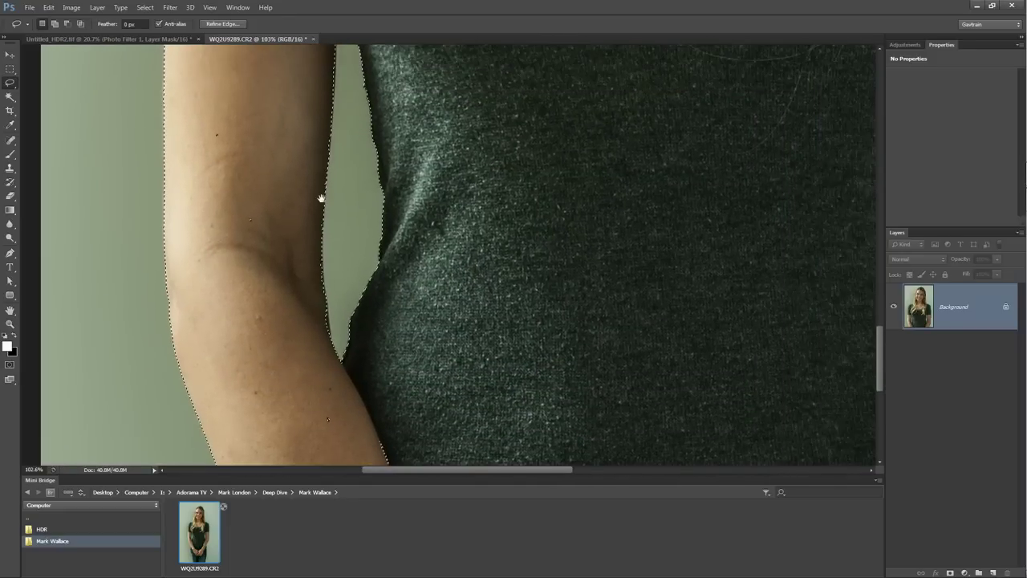
pyautogui.hscroll(1, 330, 160)
pyautogui.scroll(3, 284, 236)
pyautogui.hscroll(10, 179, 241)
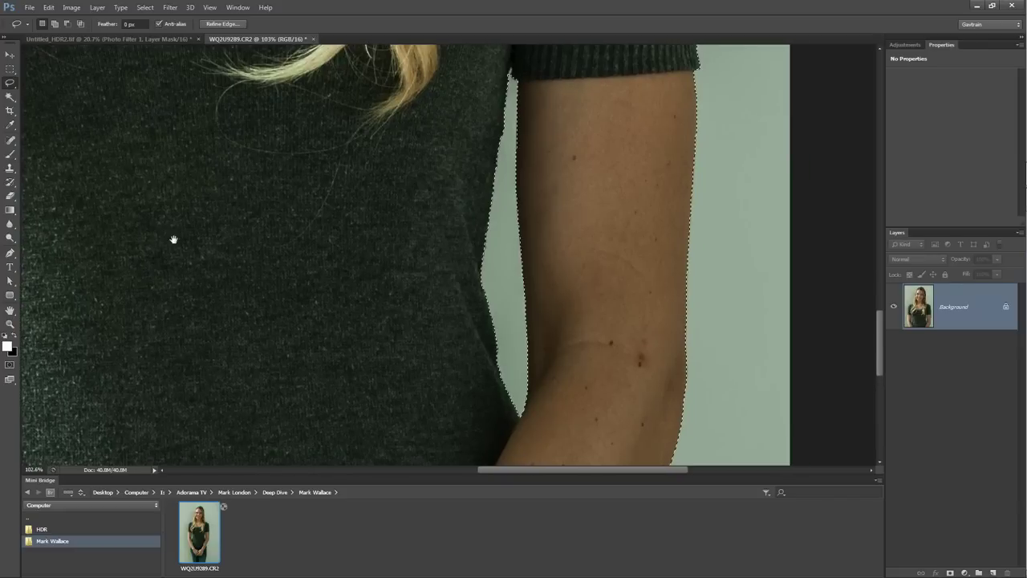
pyautogui.hotkey('ctrl', '0')
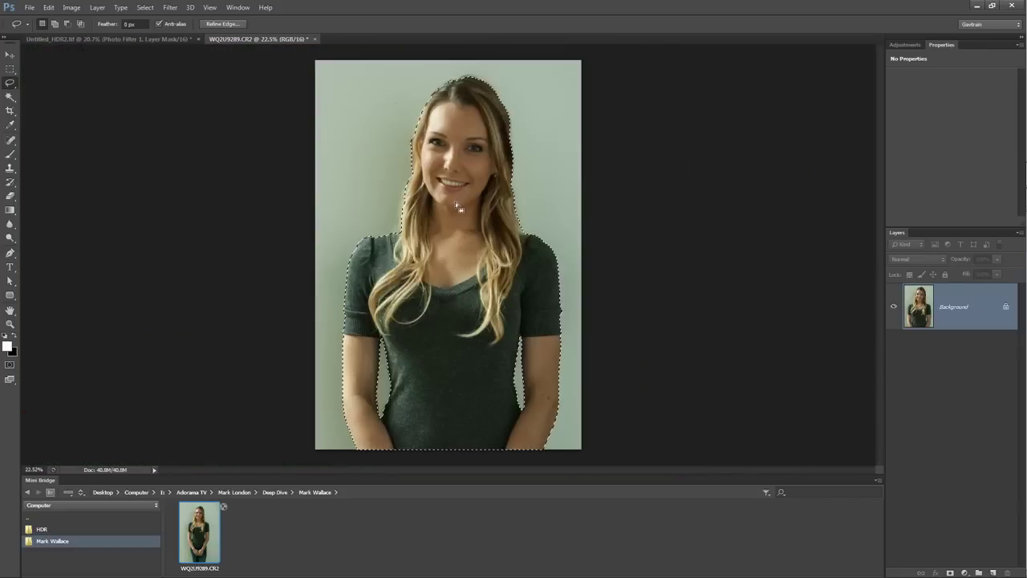
# Step: In Refine Edge, raise the radius to 83.1 and zoom in on her face
pyautogui.click(219, 24)
pyautogui.click(146, 9)
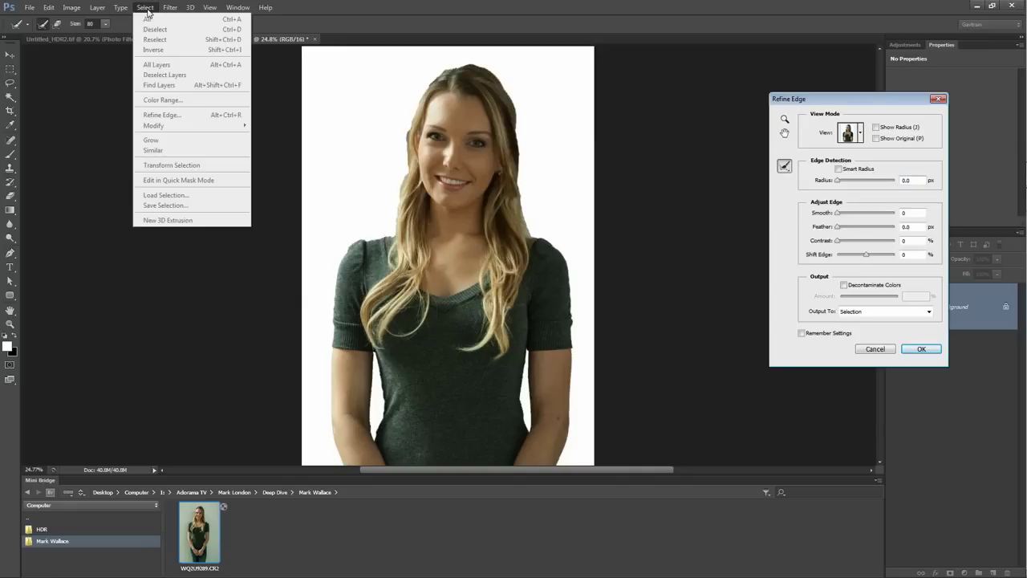
pyautogui.click(839, 101)
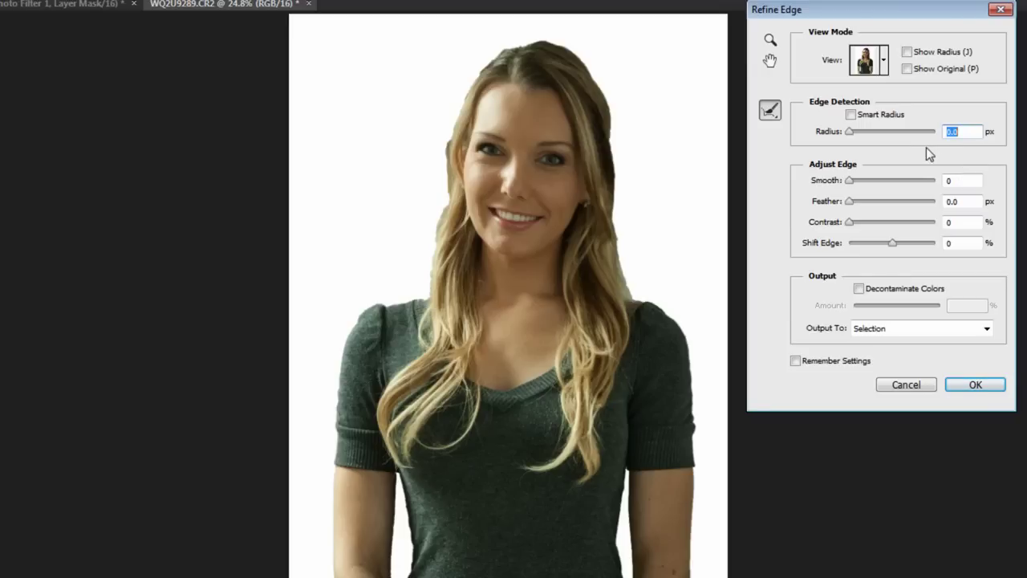
pyautogui.moveTo(851, 132); pyautogui.dragTo(918, 132)
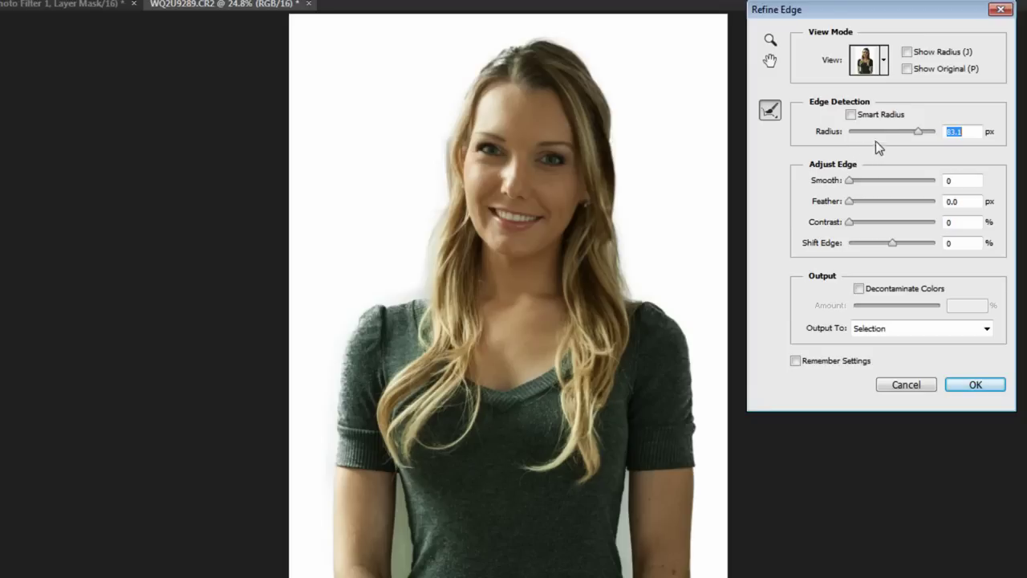
pyautogui.press('z')
pyautogui.click(538, 186)
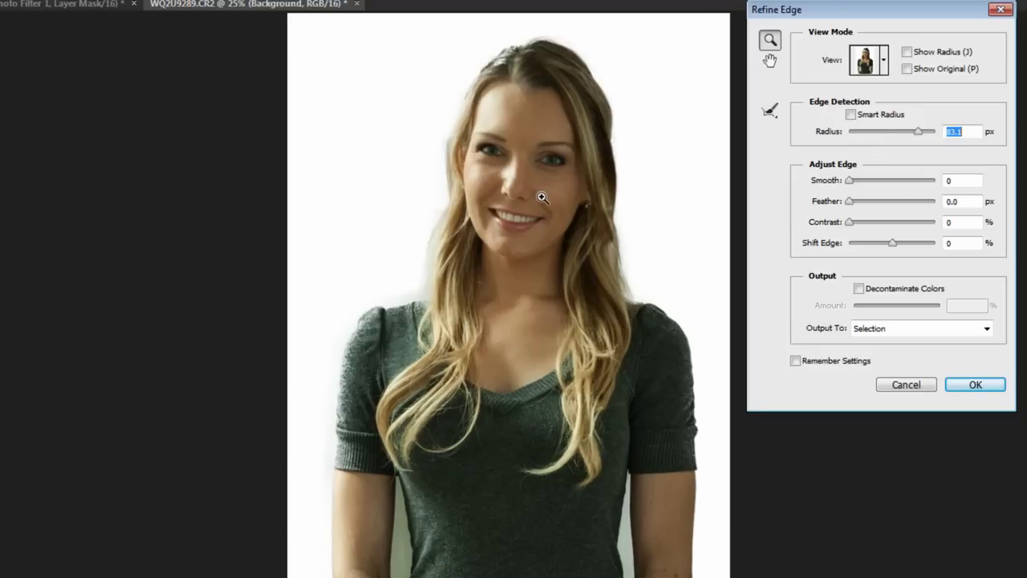
pyautogui.click(543, 197)
pyautogui.click(540, 217)
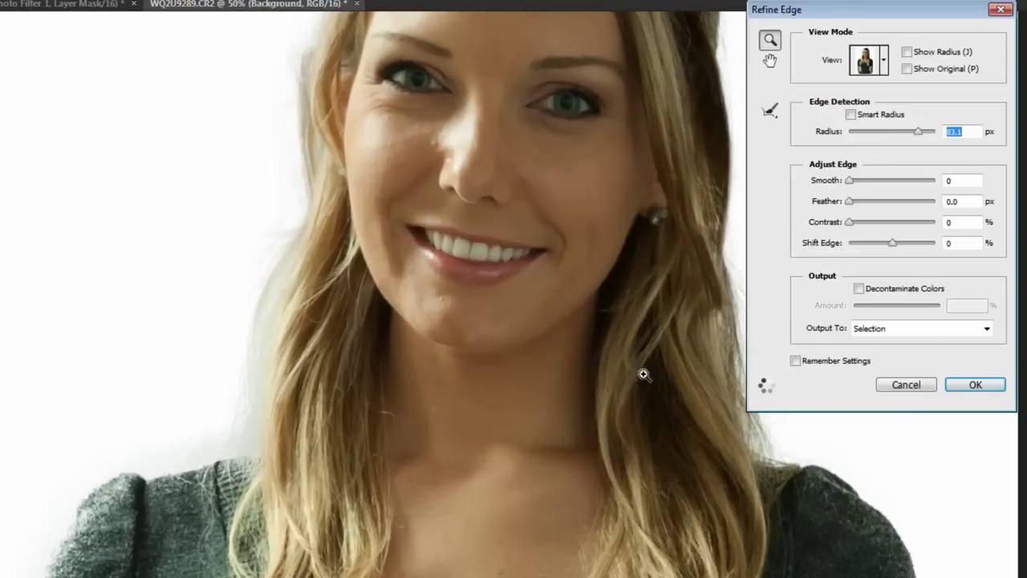
pyautogui.click(501, 361)
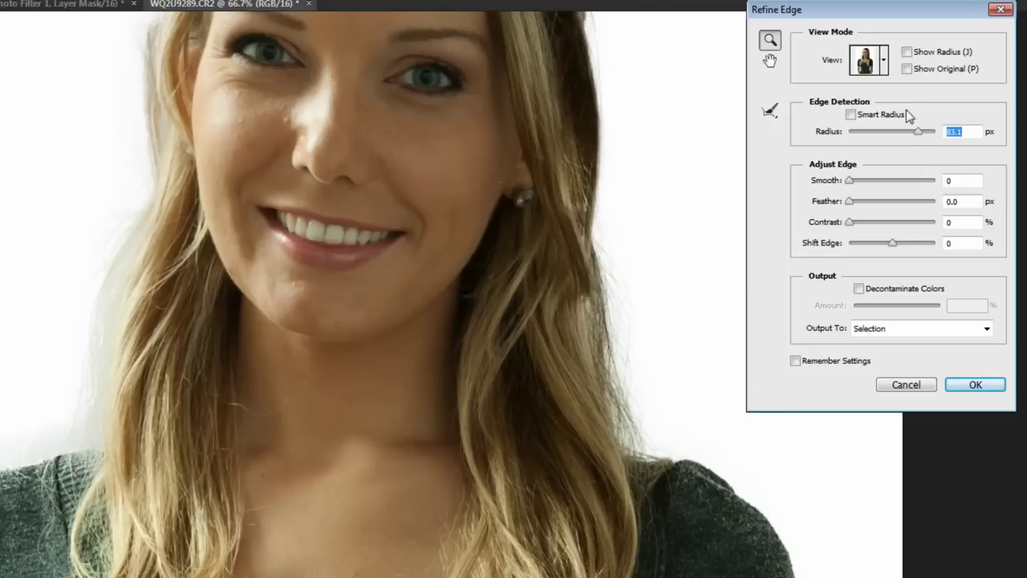
# Step: Compare the radius band with Show Radius, then reduce the radius to 3.3 px
pyautogui.click(907, 52)
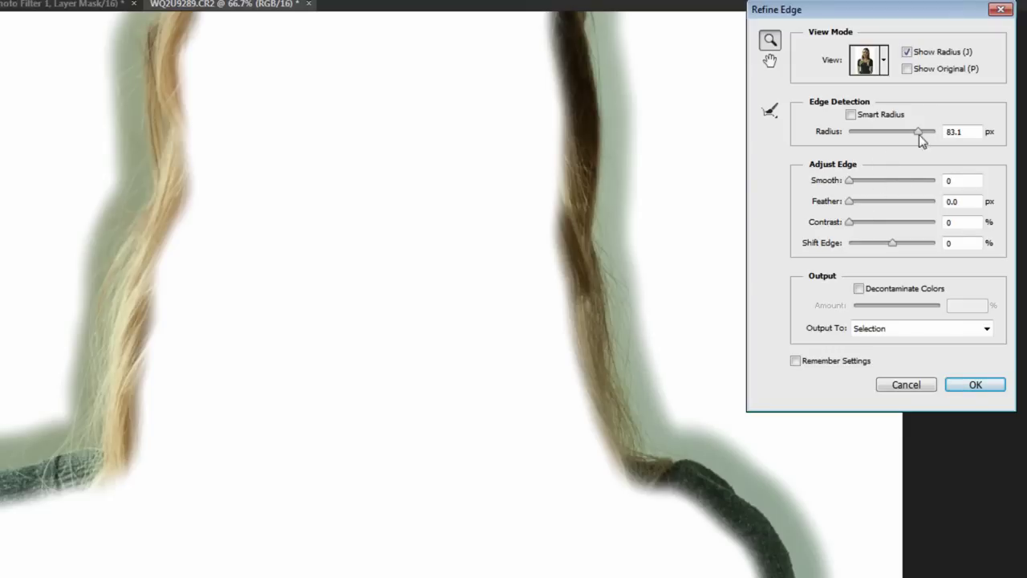
pyautogui.moveTo(920, 129)
pyautogui.mouseDown()
pyautogui.moveTo(892, 130)
pyautogui.moveTo(941, 133)
pyautogui.mouseUp()
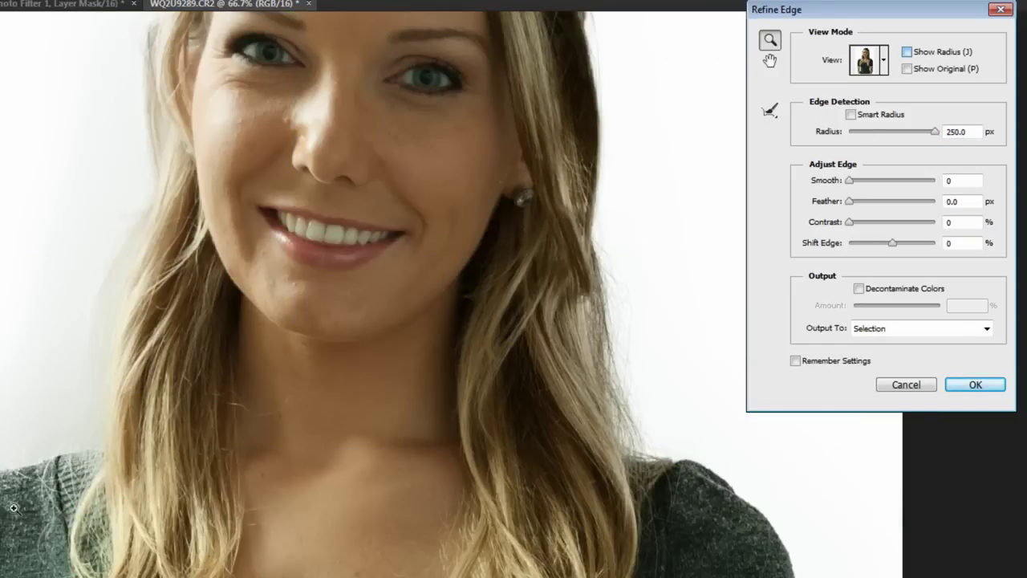
pyautogui.press('j')
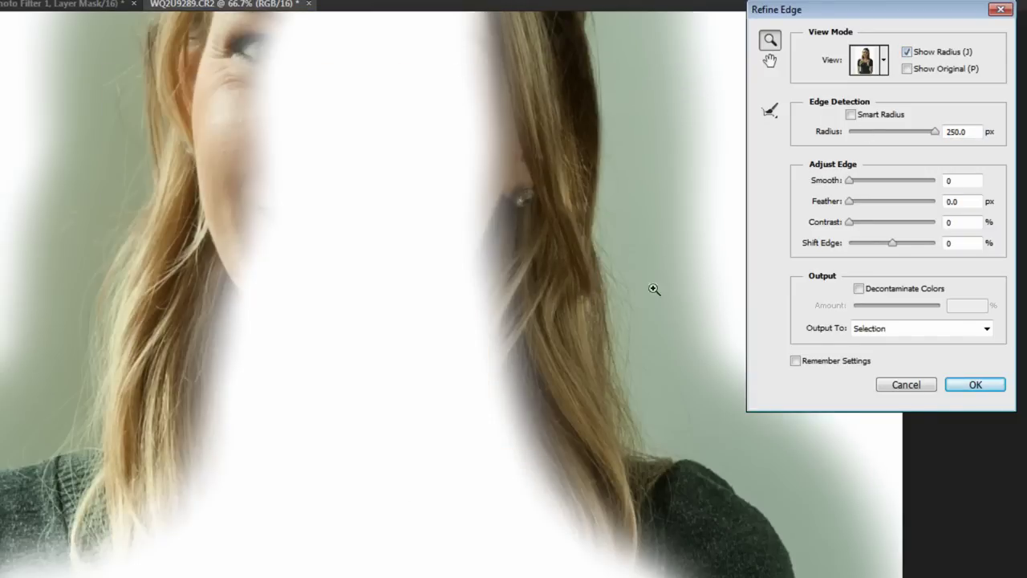
pyautogui.click(907, 52)
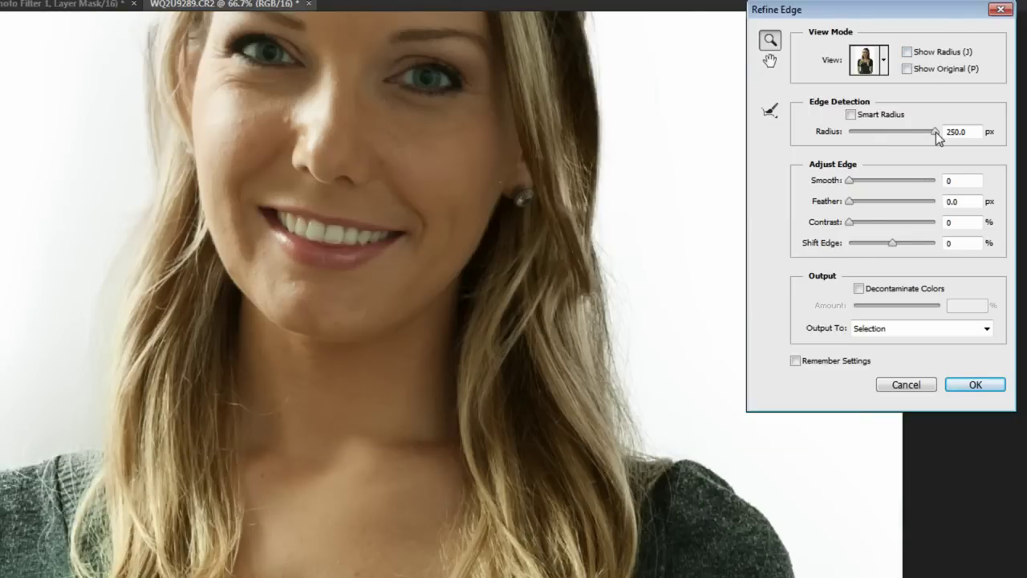
pyautogui.moveTo(935, 132)
pyautogui.mouseDown()
pyautogui.moveTo(857, 130)
pyautogui.moveTo(857, 166)
pyautogui.mouseUp()
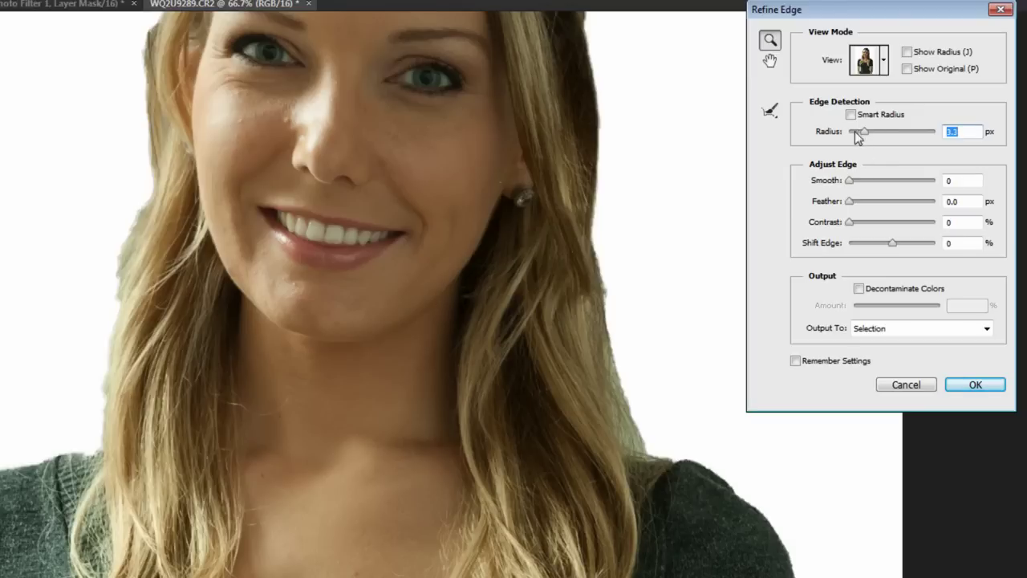
pyautogui.moveTo(562, 115)
pyautogui.mouseDown()
pyautogui.moveTo(526, 288)
pyautogui.moveTo(374, 188)
pyautogui.mouseUp()
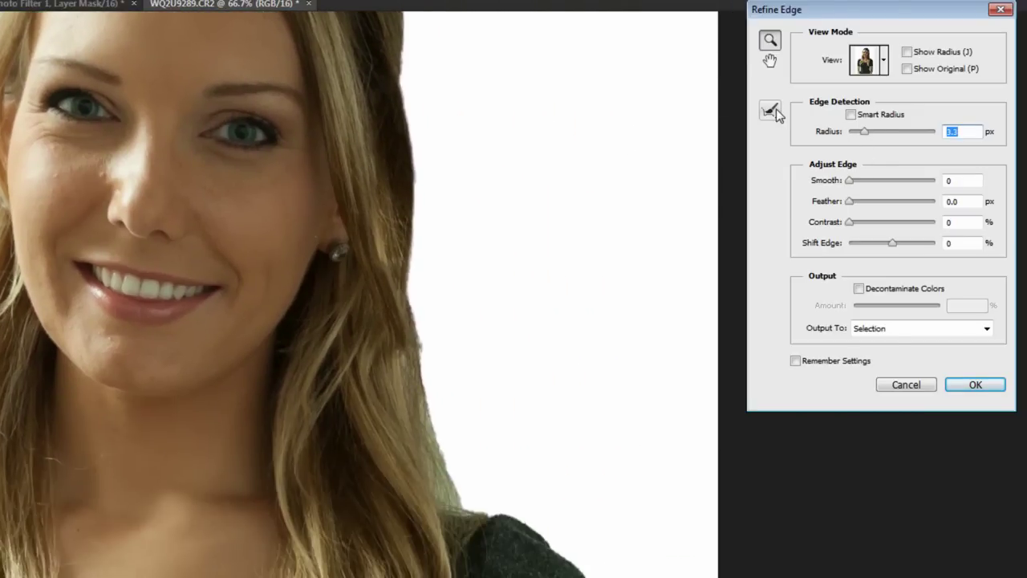
# Step: Paint the Refine Radius brush along her right, top-left and left hair edges
pyautogui.click(776, 108)
pyautogui.moveTo(421, 317)
pyautogui.mouseDown()
pyautogui.moveTo(445, 463)
pyautogui.moveTo(452, 436)
pyautogui.moveTo(425, 281)
pyautogui.moveTo(456, 436)
pyautogui.moveTo(486, 490)
pyautogui.mouseUp()
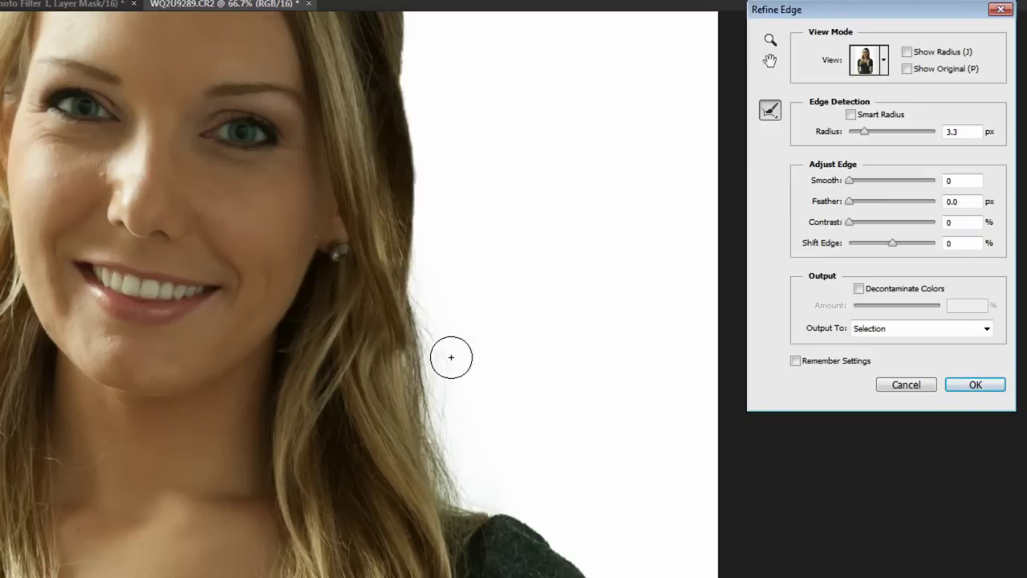
pyautogui.moveTo(436, 298)
pyautogui.mouseDown()
pyautogui.moveTo(422, 62)
pyautogui.moveTo(462, 298)
pyautogui.moveTo(410, 87)
pyautogui.moveTo(305, 29)
pyautogui.moveTo(131, 57)
pyautogui.moveTo(150, 51)
pyautogui.moveTo(68, 154)
pyautogui.moveTo(104, 179)
pyautogui.mouseUp()
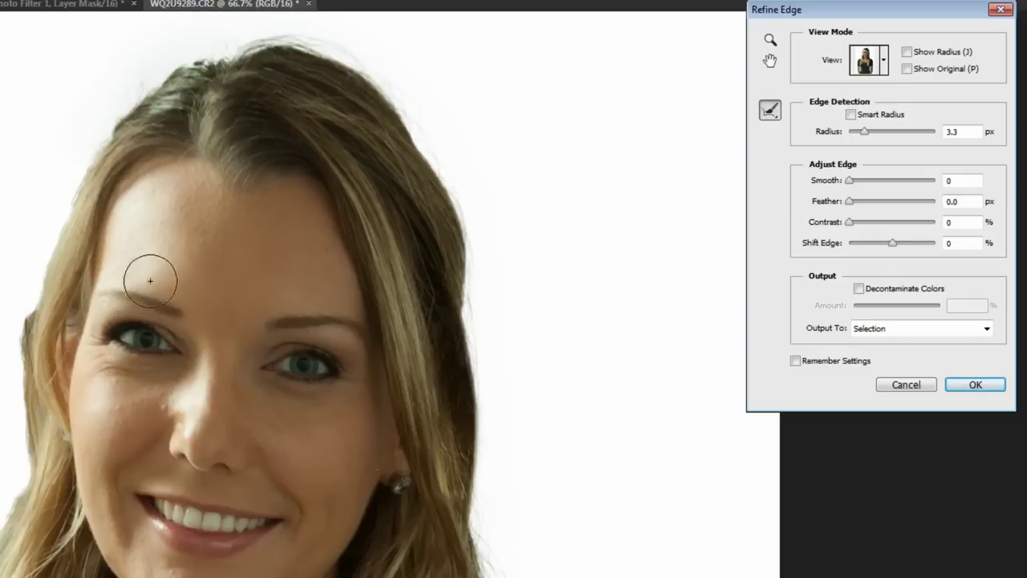
pyautogui.moveTo(184, 299); pyautogui.dragTo(321, 227)
pyautogui.moveTo(233, 36)
pyautogui.mouseDown()
pyautogui.moveTo(181, 133)
pyautogui.moveTo(197, 116)
pyautogui.moveTo(158, 225)
pyautogui.moveTo(140, 344)
pyautogui.moveTo(149, 397)
pyautogui.moveTo(45, 481)
pyautogui.mouseUp()
pyautogui.moveTo(182, 490); pyautogui.dragTo(303, 292)
pyautogui.moveTo(269, 140)
pyautogui.mouseDown()
pyautogui.moveTo(259, 211)
pyautogui.moveTo(222, 305)
pyautogui.moveTo(216, 420)
pyautogui.moveTo(181, 447)
pyautogui.moveTo(165, 426)
pyautogui.moveTo(204, 344)
pyautogui.moveTo(225, 404)
pyautogui.moveTo(206, 459)
pyautogui.moveTo(218, 454)
pyautogui.mouseUp()
pyautogui.moveTo(142, 466)
pyautogui.mouseDown()
pyautogui.moveTo(131, 459)
pyautogui.moveTo(211, 358)
pyautogui.moveTo(262, 225)
pyautogui.mouseUp()
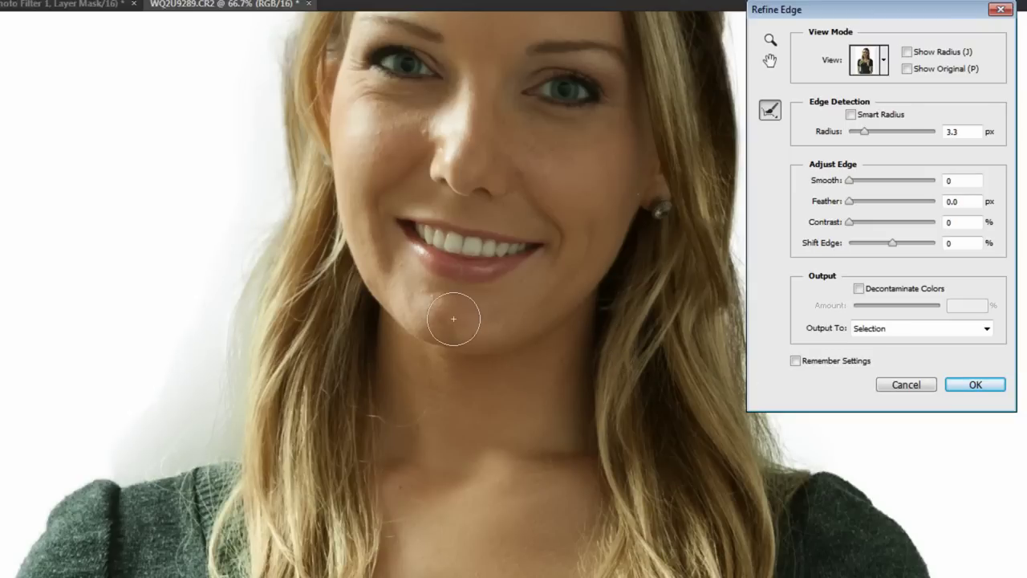
# Step: Erase the lower-left hair halo, decontaminate colours, and output to a new layer with a mask
pyautogui.click(776, 114)
pyautogui.click(810, 126)
pyautogui.moveTo(171, 379); pyautogui.dragTo(39, 426)
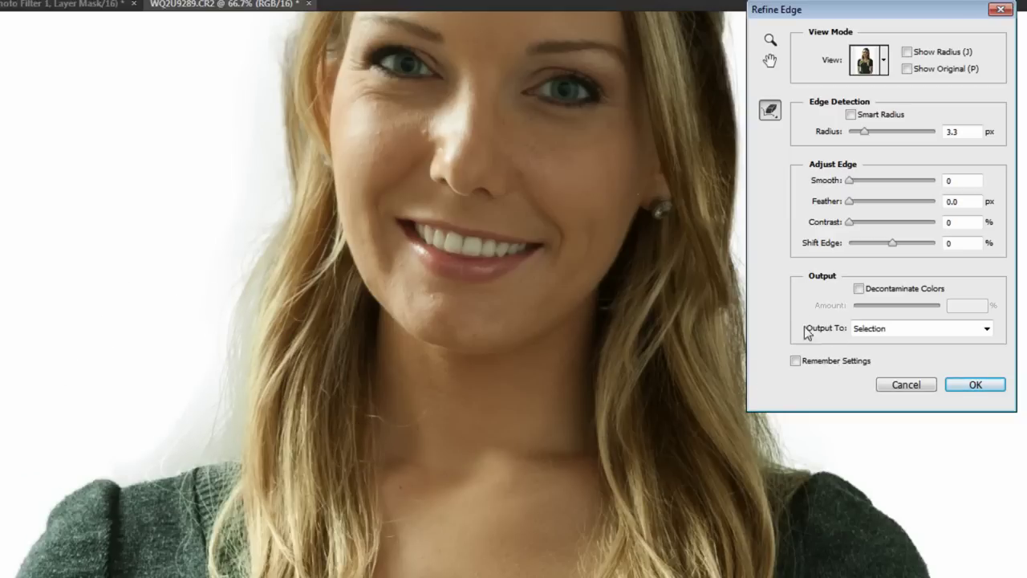
pyautogui.click(859, 289)
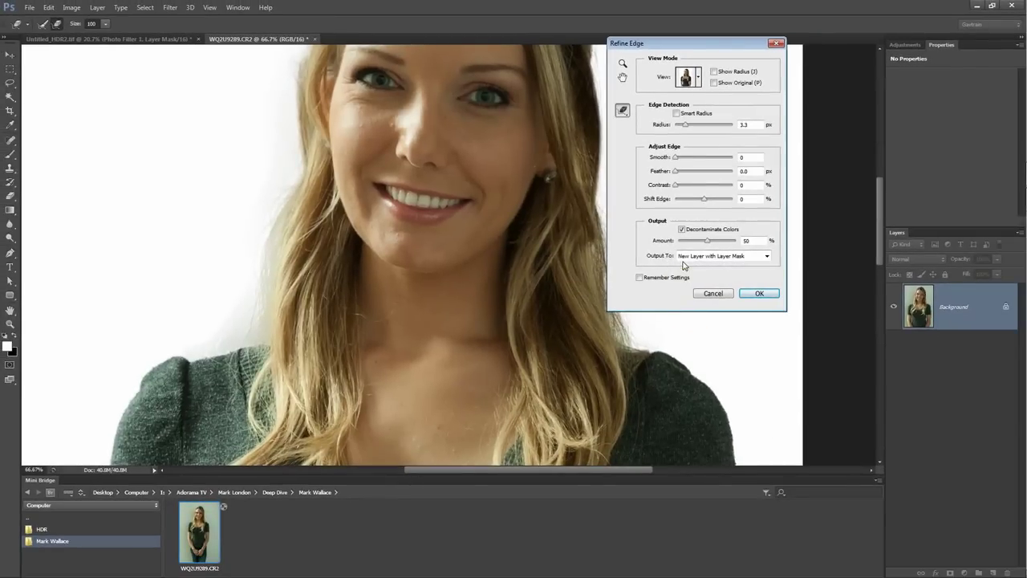
pyautogui.click(760, 294)
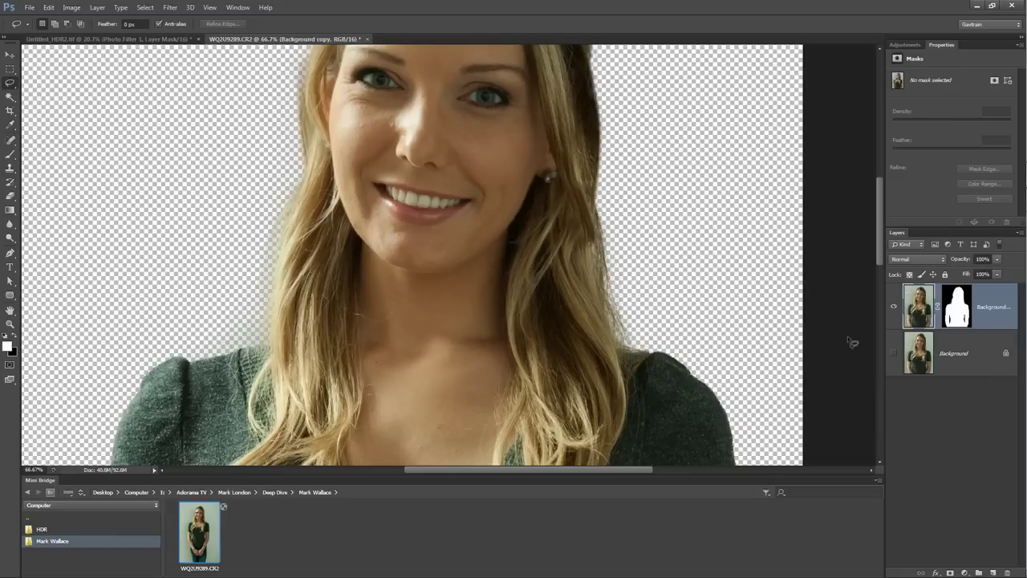
pyautogui.keyDown('alt'); pyautogui.click(964, 319); pyautogui.keyUp('alt')
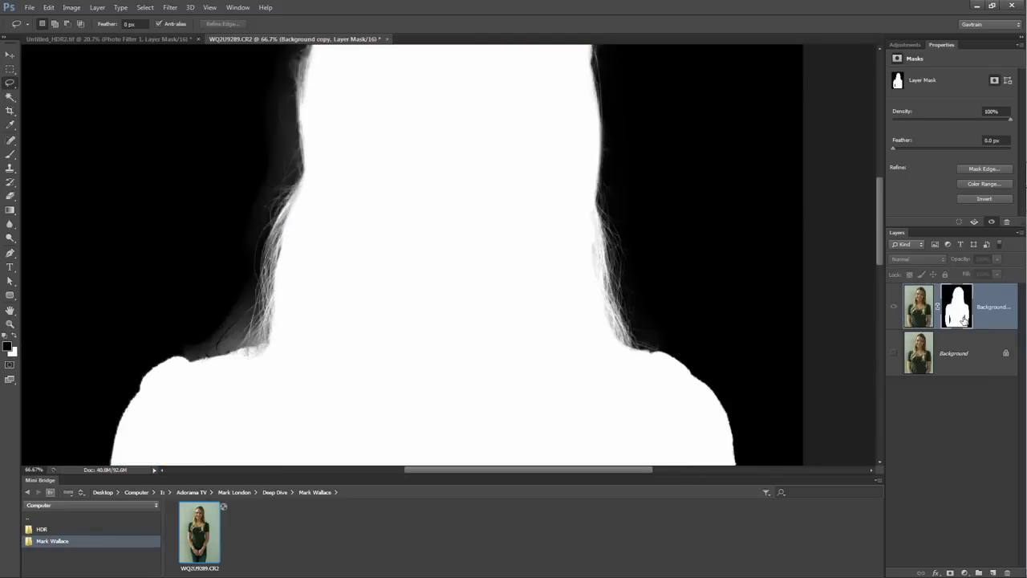
pyautogui.click(909, 323)
pyautogui.hotkey('ctrl', '0')
pyautogui.scroll(-3, 369, 223)
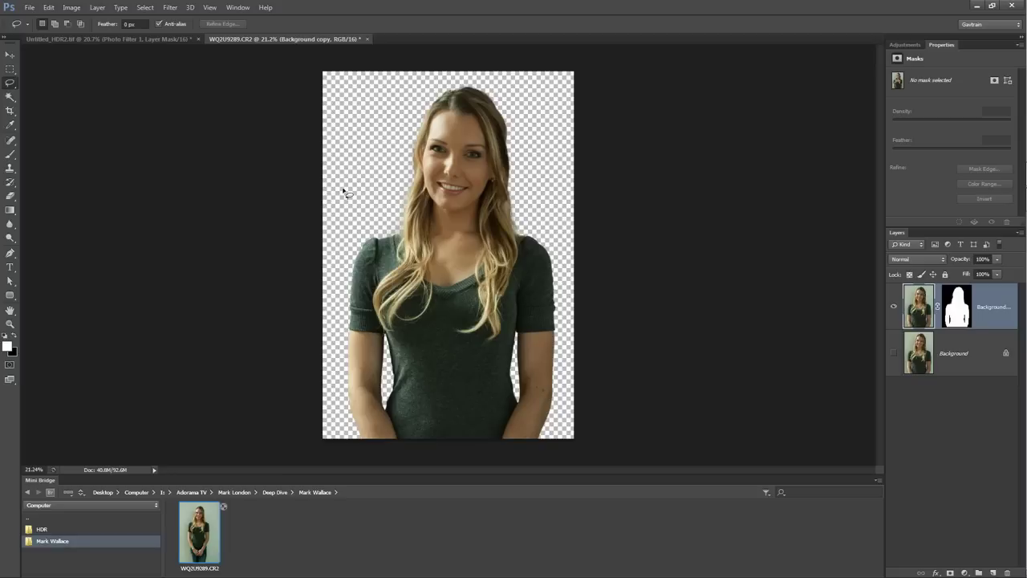
# Step: Move the cut-out woman into the woodland document, scaled to about 87% and centred
pyautogui.click(10, 55)
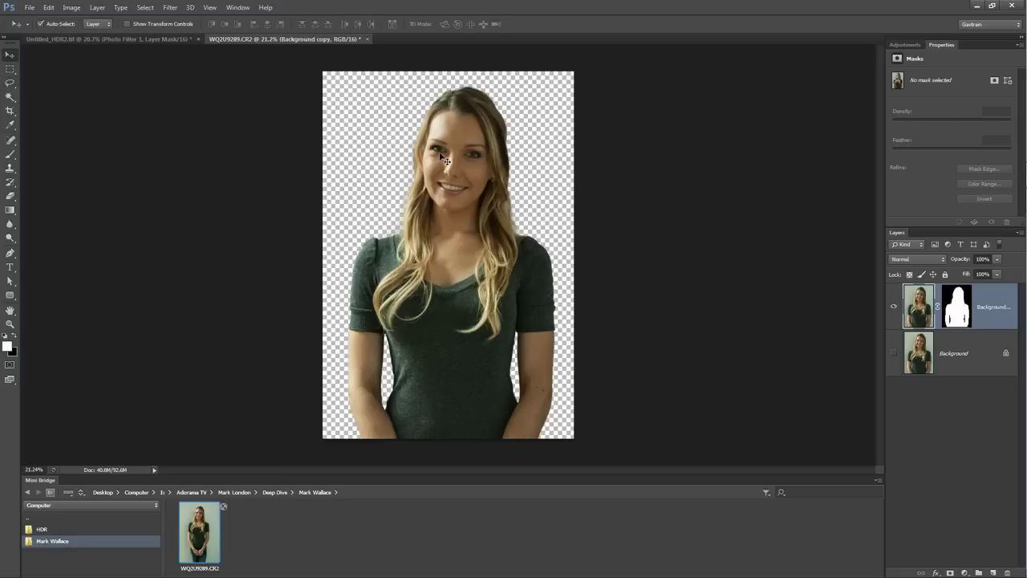
pyautogui.moveTo(464, 251)
pyautogui.mouseDown()
pyautogui.moveTo(163, 39)
pyautogui.moveTo(474, 214)
pyautogui.moveTo(542, 230)
pyautogui.moveTo(552, 250)
pyautogui.mouseUp()
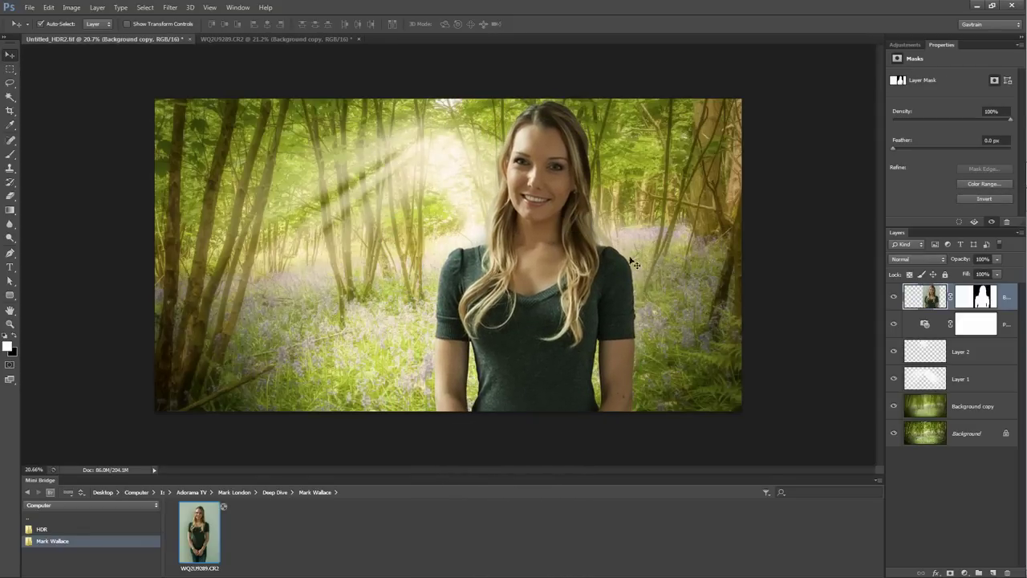
pyautogui.click(49, 7)
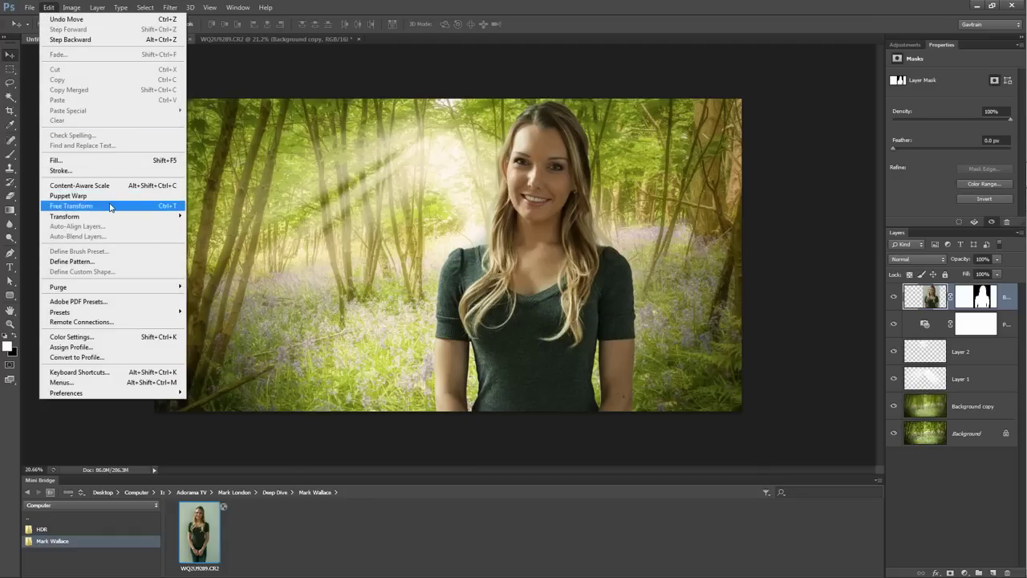
pyautogui.click(76, 206)
pyautogui.moveTo(411, 88); pyautogui.dragTo(434, 121)
pyautogui.moveTo(504, 182); pyautogui.dragTo(493, 156)
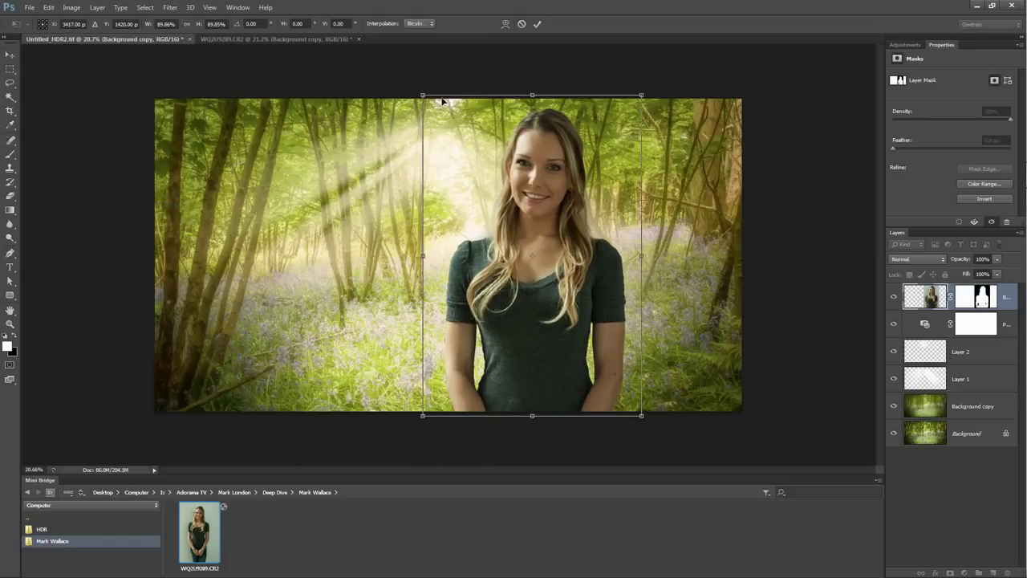
pyautogui.moveTo(423, 96); pyautogui.dragTo(491, 140)
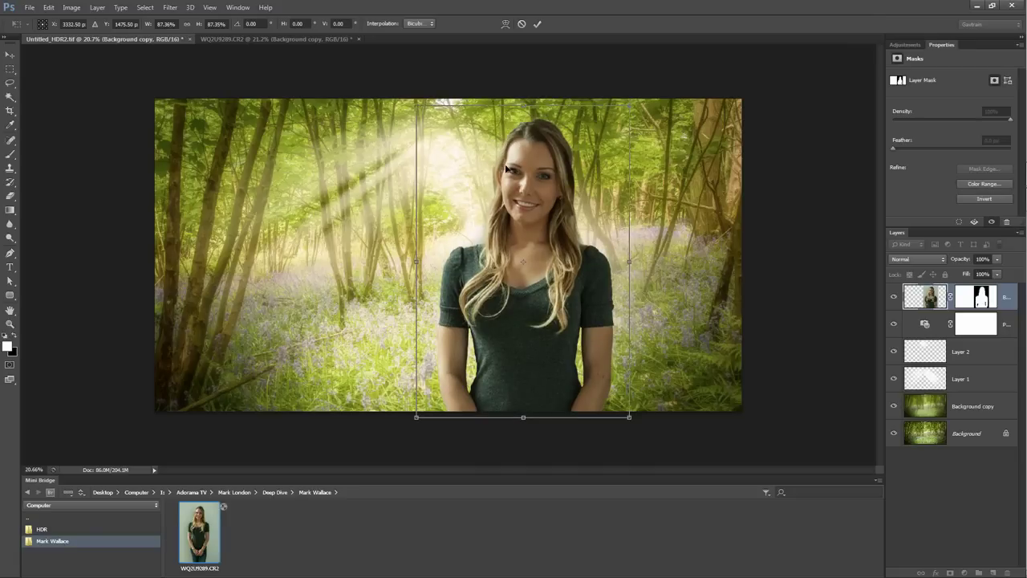
pyautogui.click(537, 24)
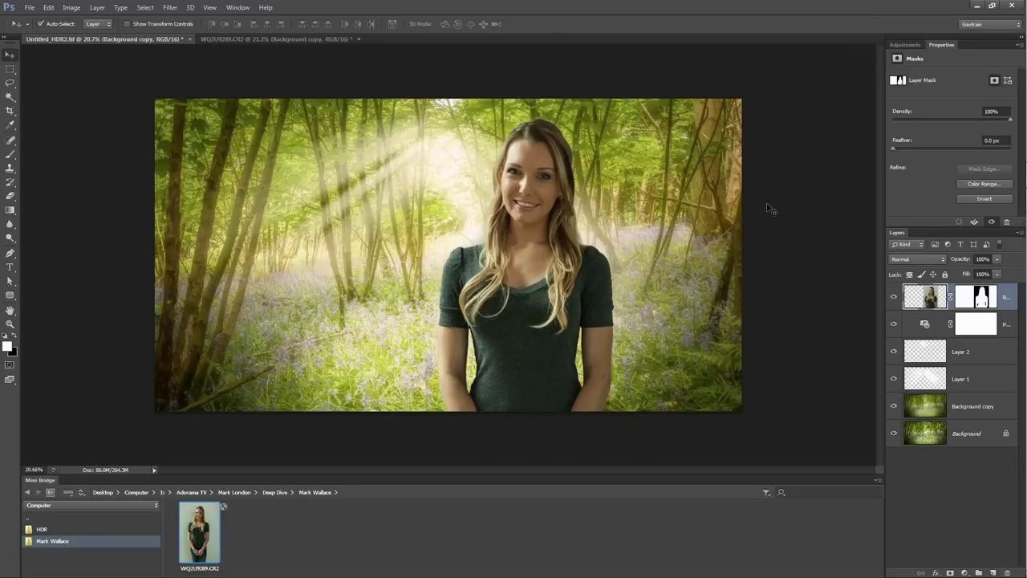
pyautogui.click(894, 379)
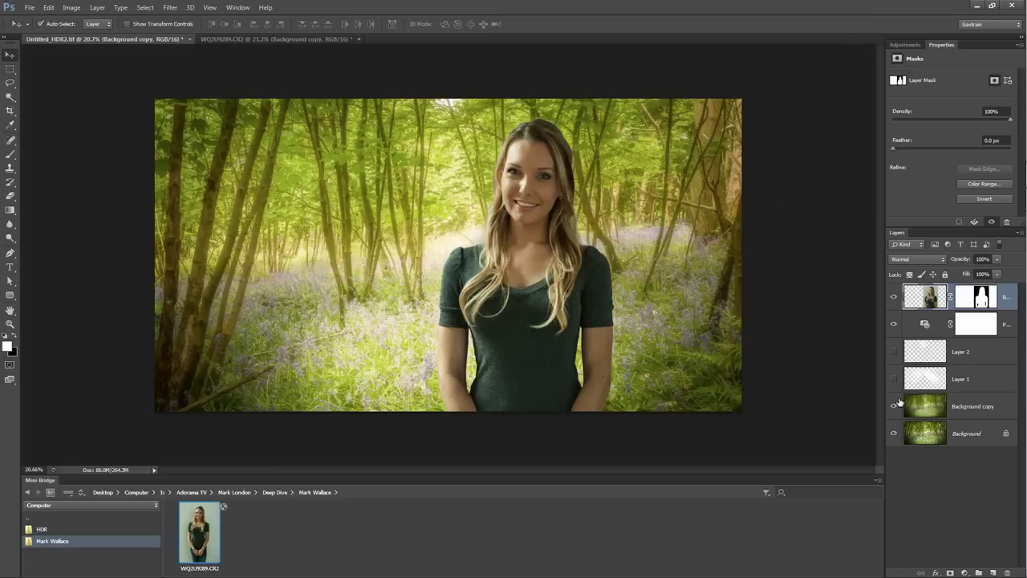
pyautogui.click(894, 377)
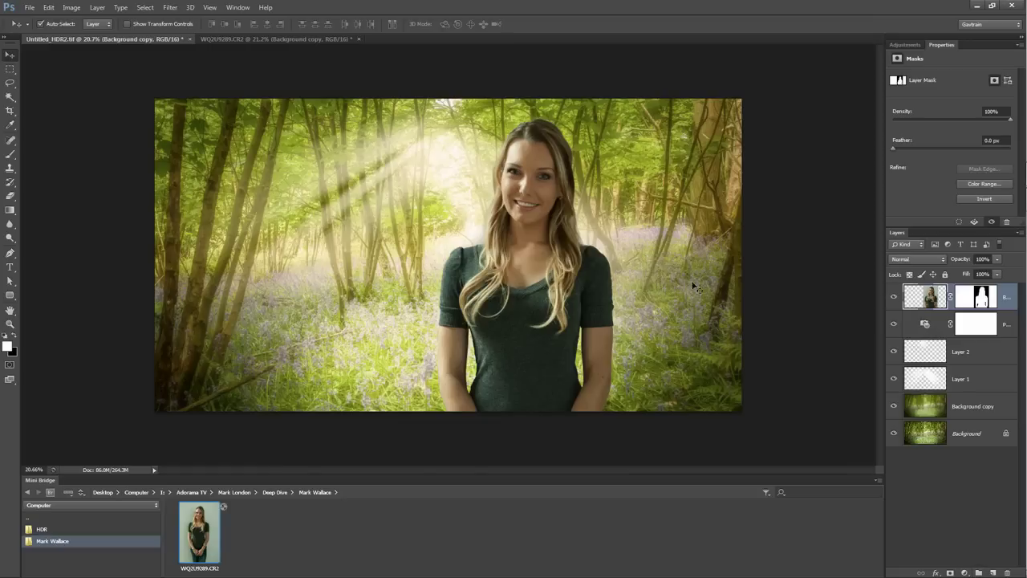
# Step: Add a Levels layer clipped to the woman, with input levels 0, 1.26 and 206
pyautogui.click(963, 573)
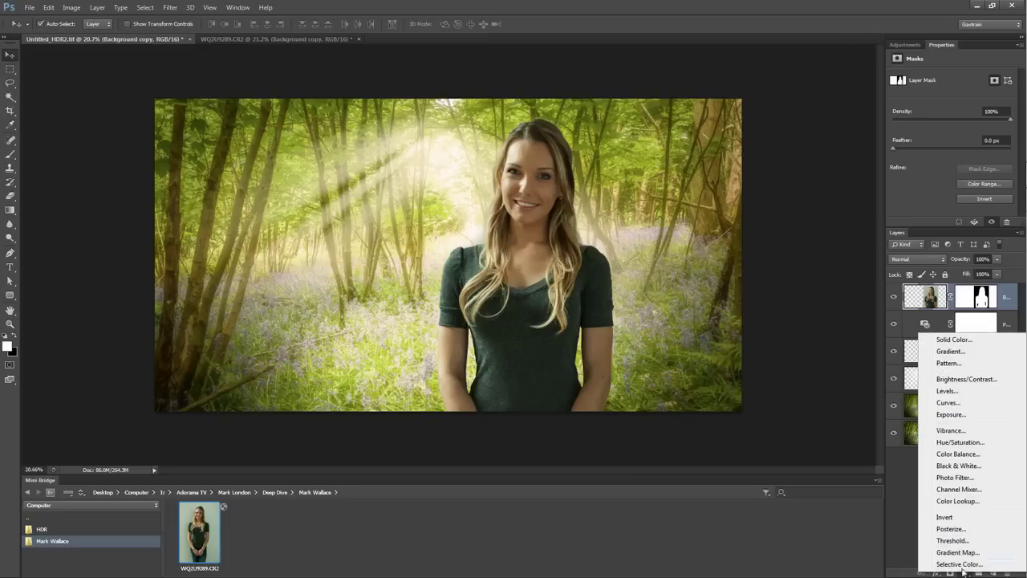
pyautogui.click(951, 390)
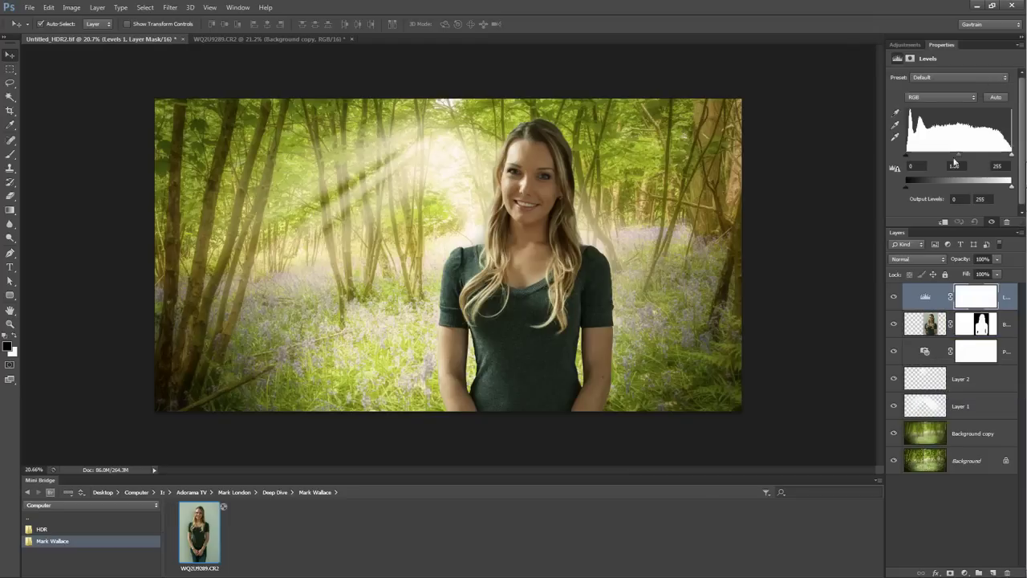
pyautogui.moveTo(959, 156); pyautogui.dragTo(934, 155)
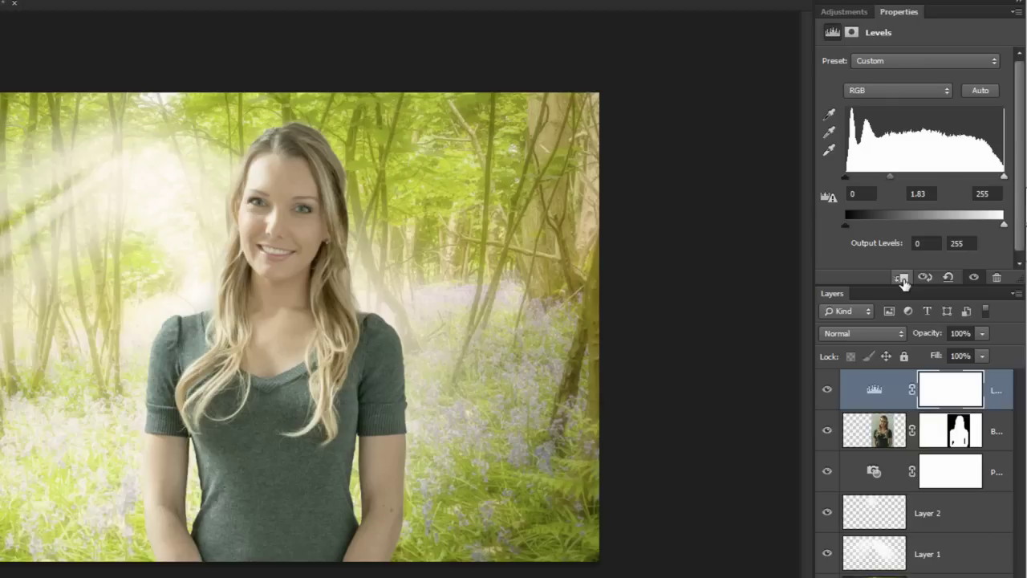
pyautogui.click(902, 278)
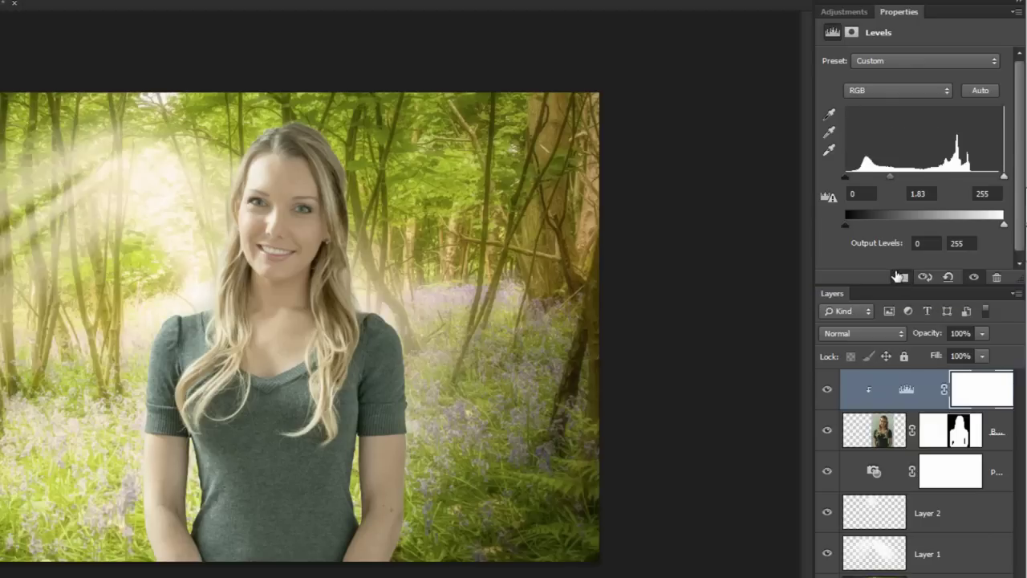
pyautogui.moveTo(892, 182)
pyautogui.mouseDown()
pyautogui.moveTo(955, 192)
pyautogui.moveTo(867, 192)
pyautogui.moveTo(921, 194)
pyautogui.moveTo(893, 194)
pyautogui.moveTo(912, 192)
pyautogui.mouseUp()
pyautogui.moveTo(1003, 177); pyautogui.dragTo(973, 176)
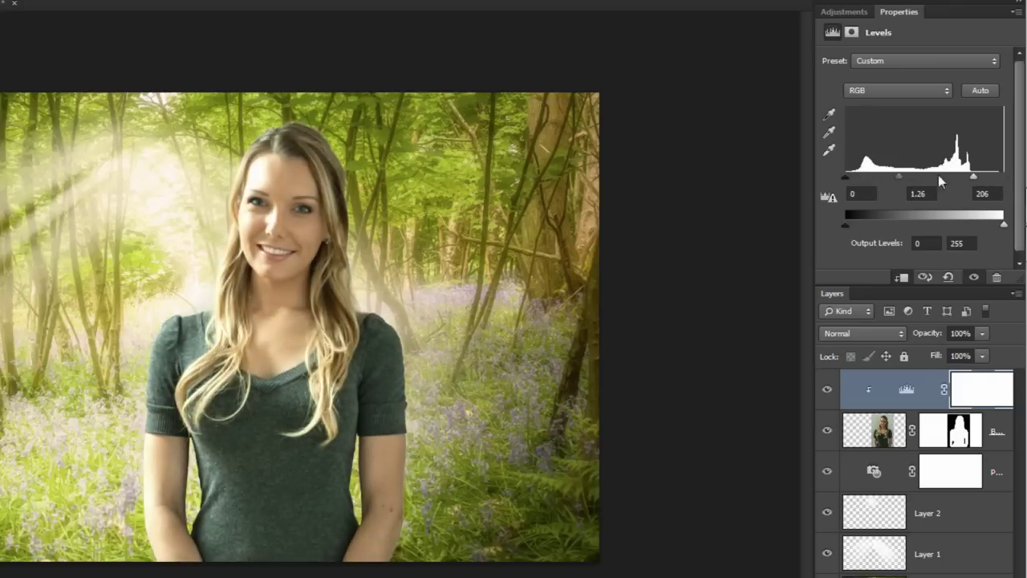
pyautogui.moveTo(850, 181); pyautogui.dragTo(855, 179)
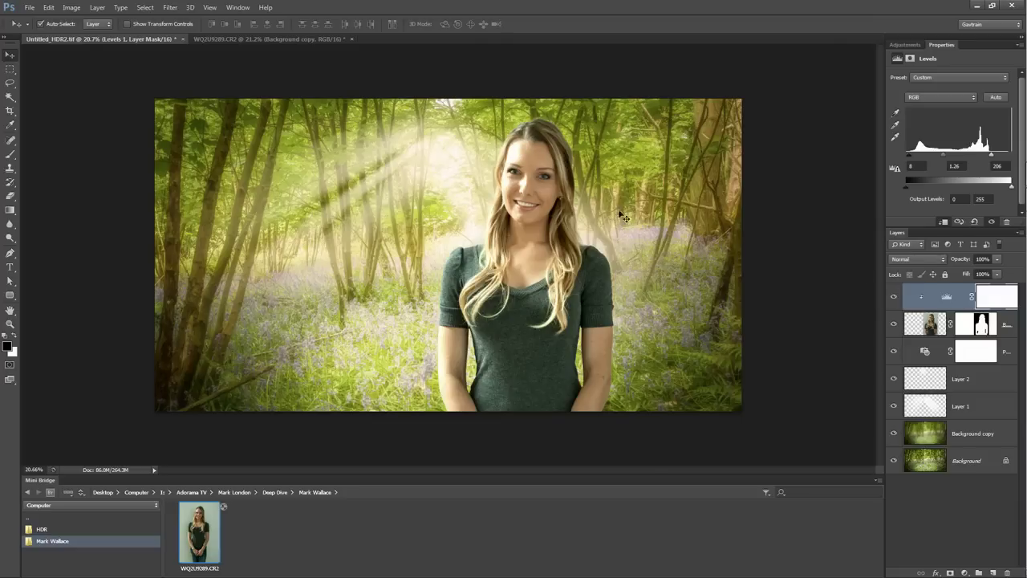
pyautogui.scroll(2, 479, 258)
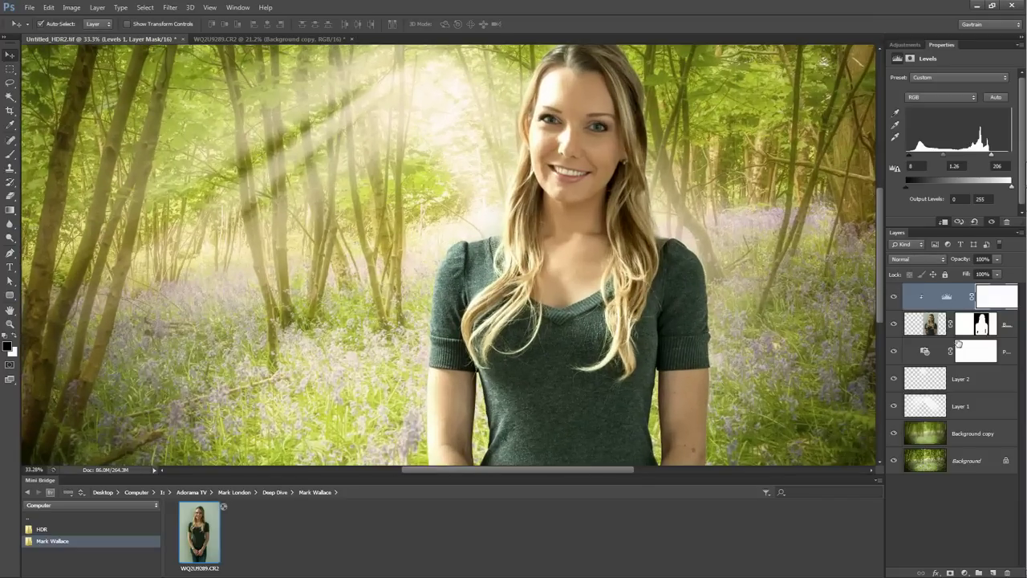
# Step: Paint black with a 200 px brush on the Levels mask over her left cheek and shoulder hair
pyautogui.click(929, 329)
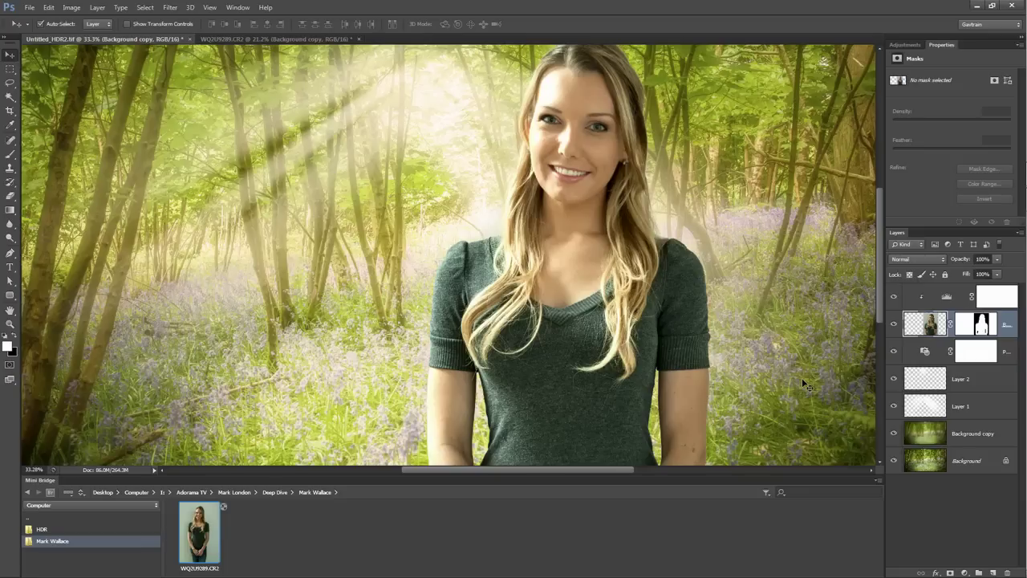
pyautogui.scroll(5, 595, 171)
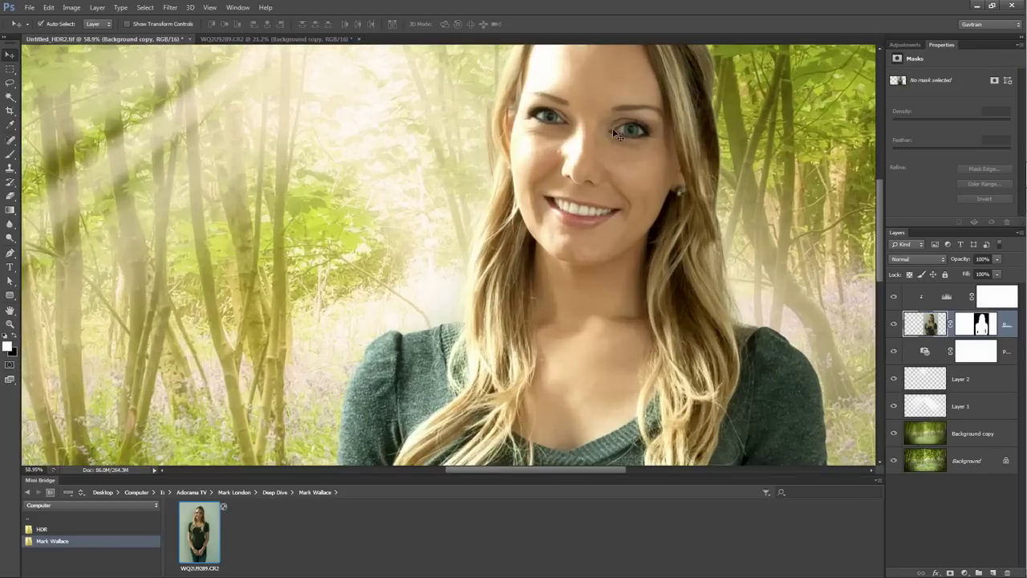
pyautogui.scroll(-1, 596, 171)
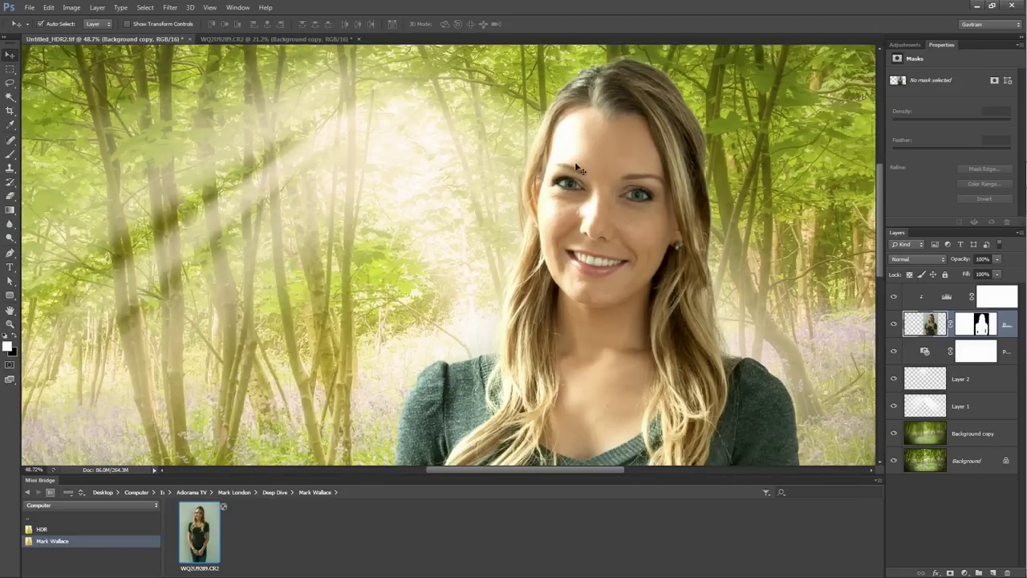
pyautogui.click(894, 297)
pyautogui.click(993, 302)
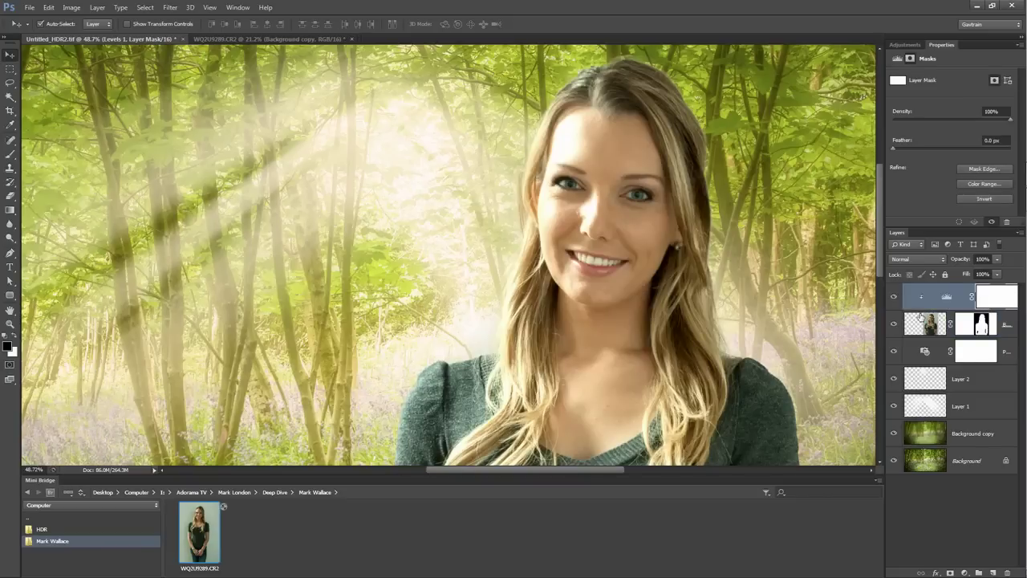
pyautogui.click(10, 153)
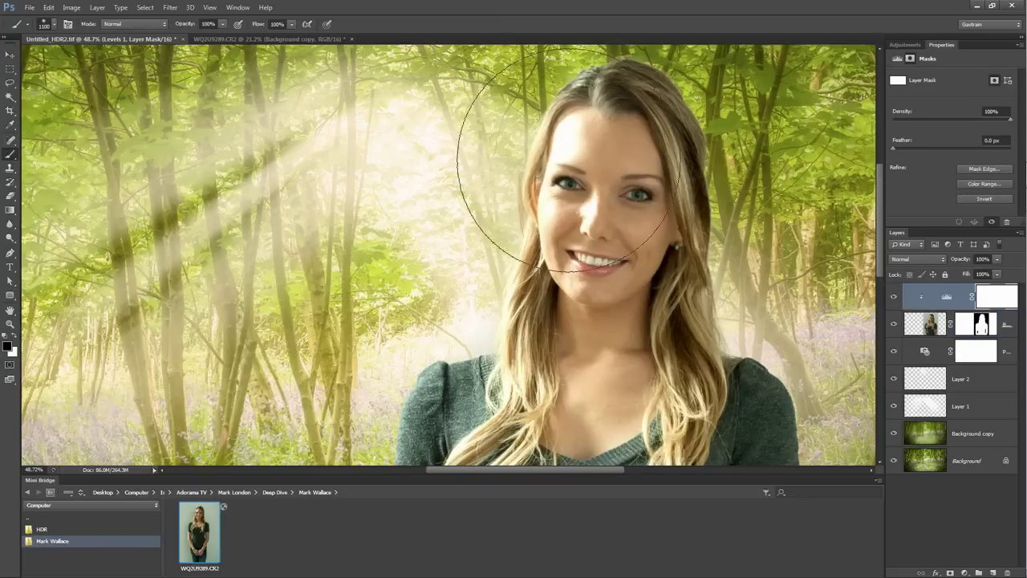
pyautogui.press('[')
pyautogui.press('[')
pyautogui.press('[')
pyautogui.press('[')
pyautogui.press('[')
pyautogui.press('[')
pyautogui.press('[')
pyautogui.press('[')
pyautogui.press('[')
pyautogui.moveTo(574, 128); pyautogui.dragTo(565, 142)
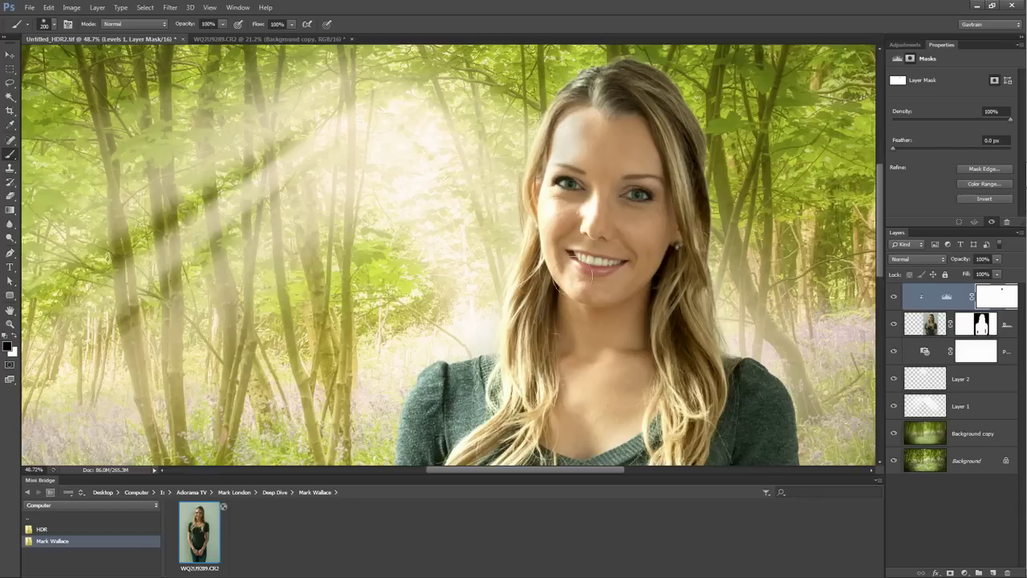
pyautogui.moveTo(592, 217); pyautogui.dragTo(587, 238)
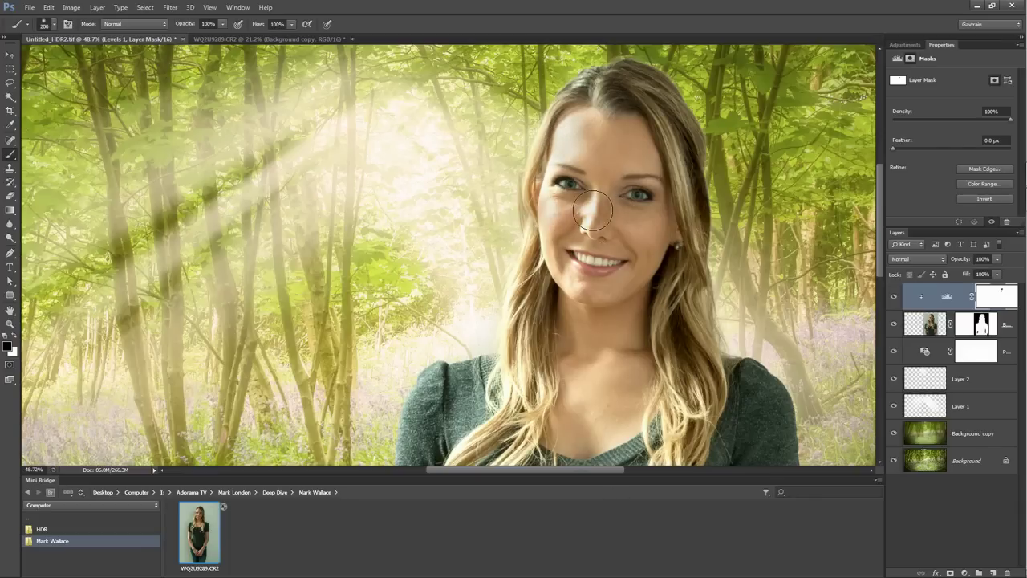
pyautogui.scroll(-1, 531, 378)
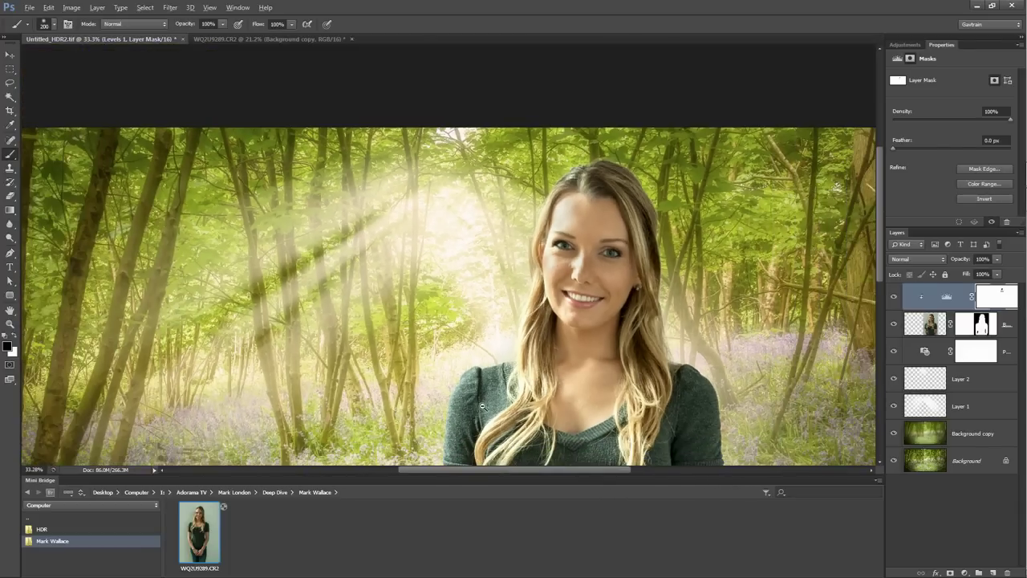
pyautogui.moveTo(520, 394); pyautogui.dragTo(512, 285)
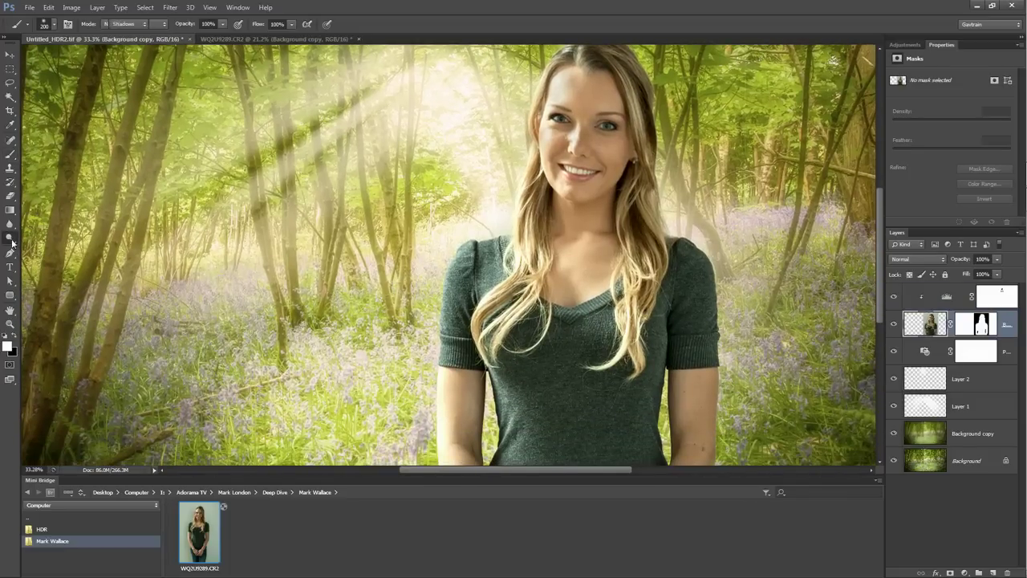
# Step: Dodge the woman's left shoulder edge with a 500 px Midtones Dodge brush
pyautogui.moveTo(10, 237); pyautogui.dragTo(57, 237)
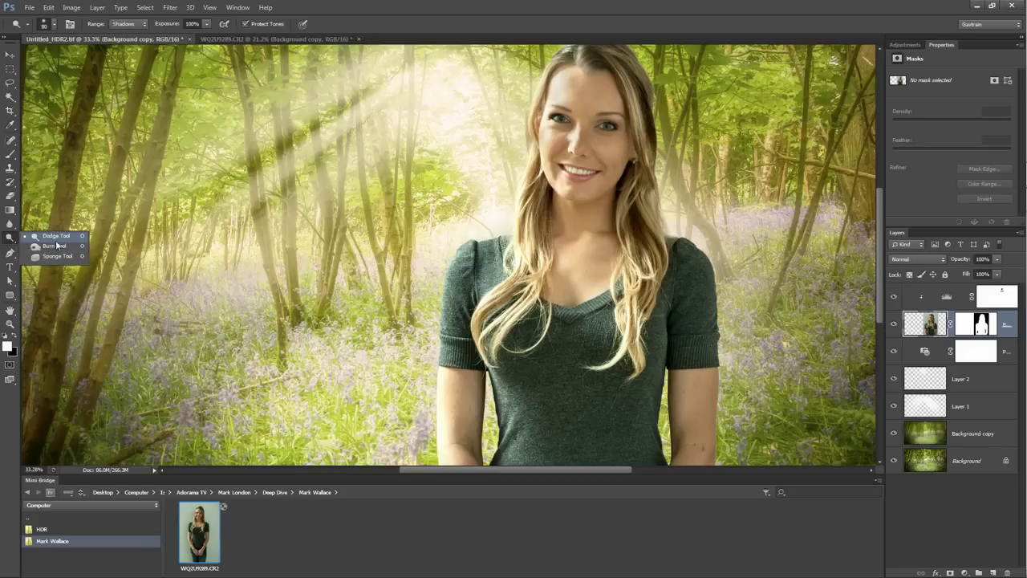
pyautogui.click(58, 238)
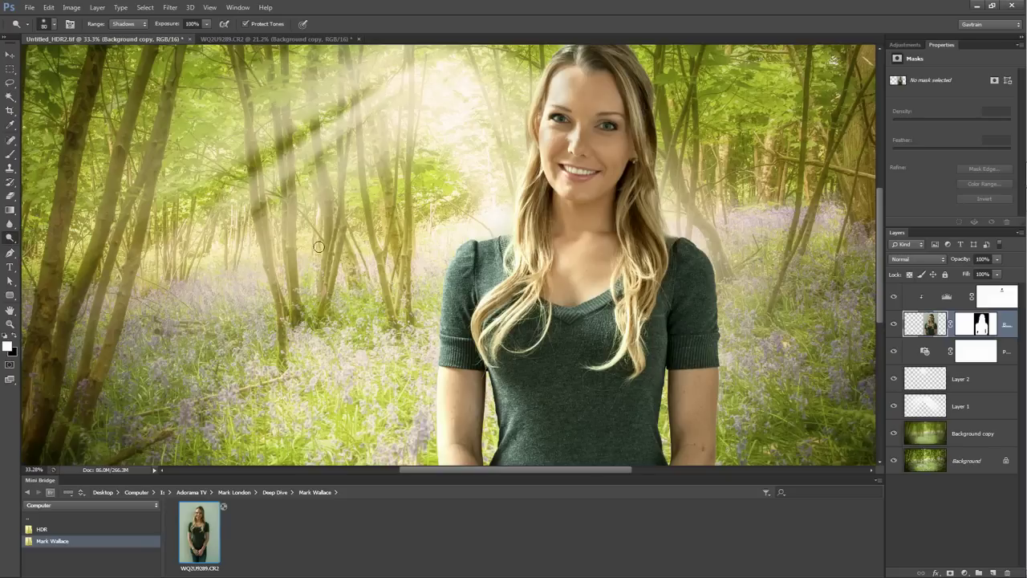
pyautogui.click(129, 23)
pyautogui.click(129, 44)
pyautogui.press(']')
pyautogui.press(']')
pyautogui.press(']')
pyautogui.moveTo(462, 239); pyautogui.dragTo(487, 244)
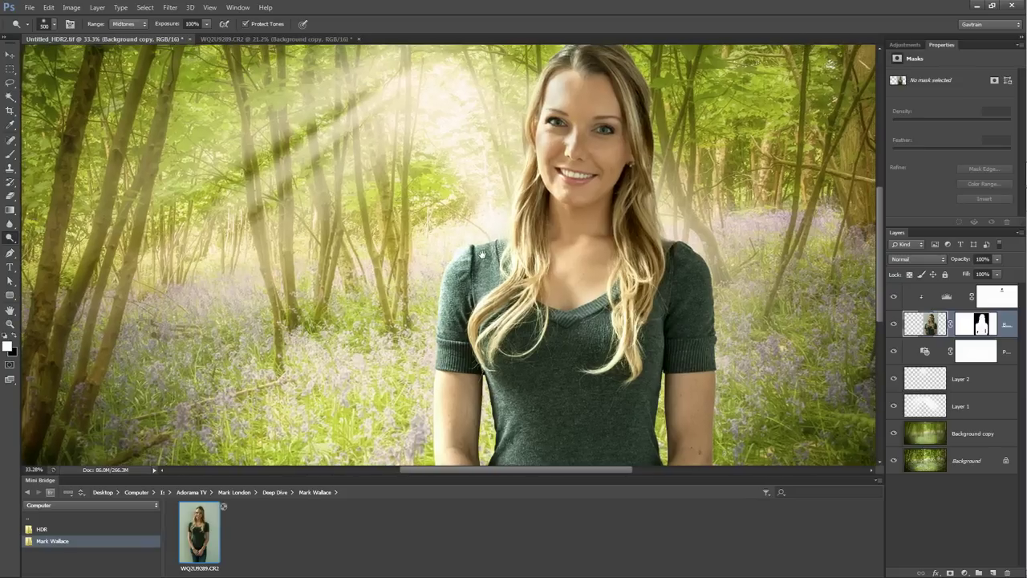
pyautogui.scroll(3, 430, 365)
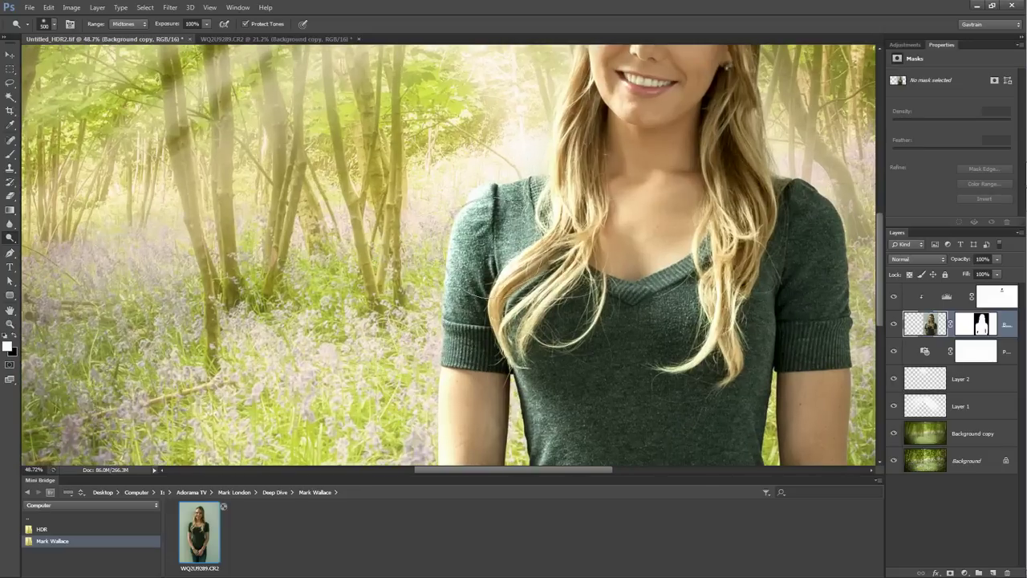
pyautogui.hscroll(5, 610, 200)
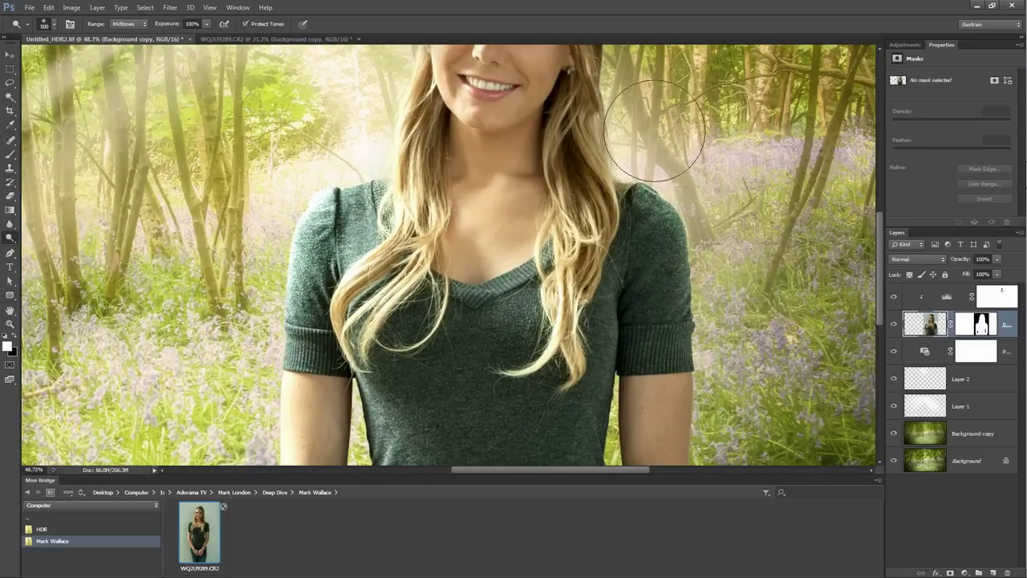
pyautogui.moveTo(409, 136); pyautogui.dragTo(399, 208)
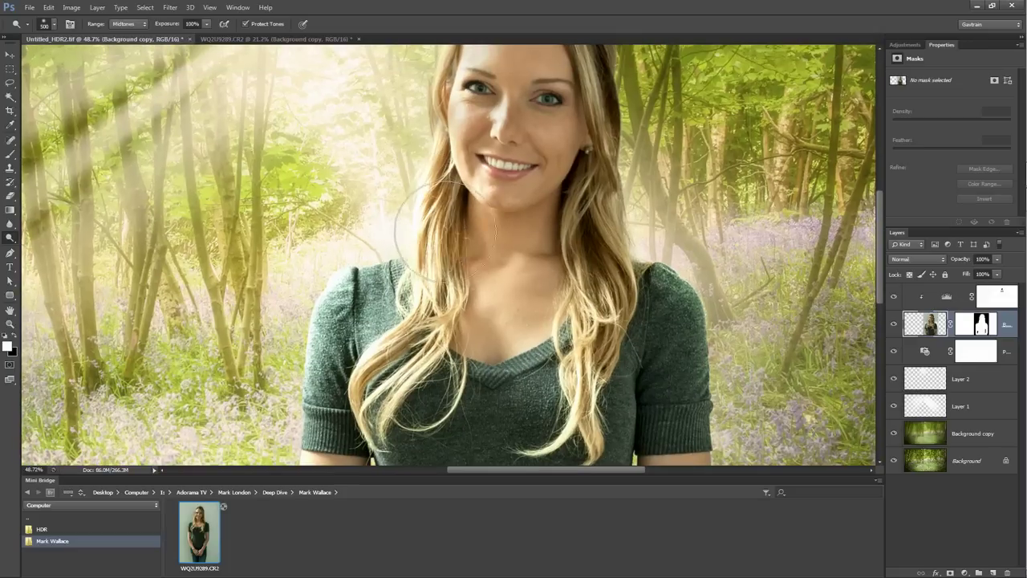
pyautogui.scroll(4, 410, 213)
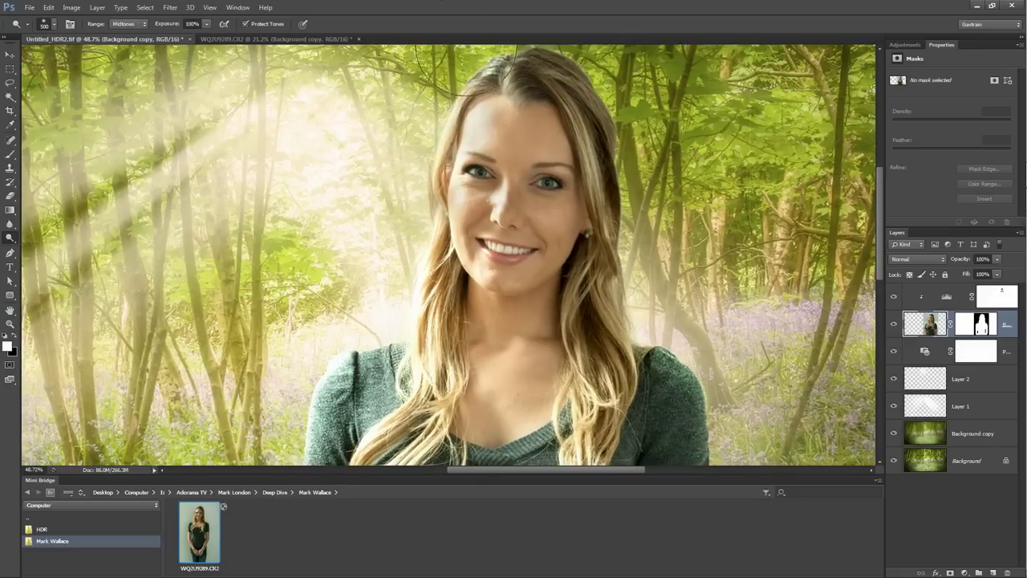
pyautogui.moveTo(462, 40)
pyautogui.mouseDown()
pyautogui.moveTo(462, 50)
pyautogui.moveTo(443, 38)
pyautogui.mouseUp()
pyautogui.scroll(-10, 390, 212)
pyautogui.scroll(-5, 390, 213)
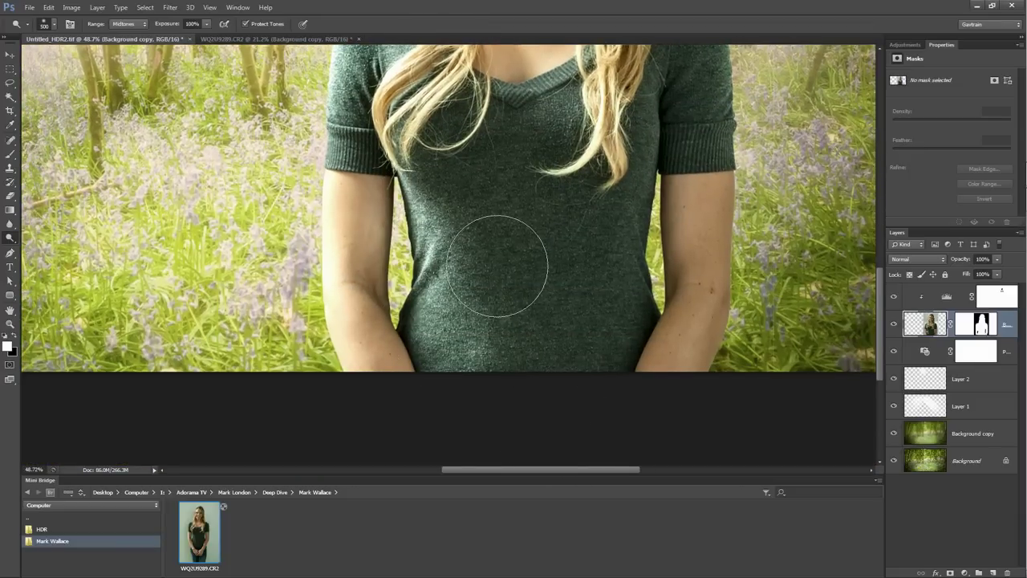
pyautogui.scroll(3, 588, 113)
pyautogui.scroll(3, 562, 229)
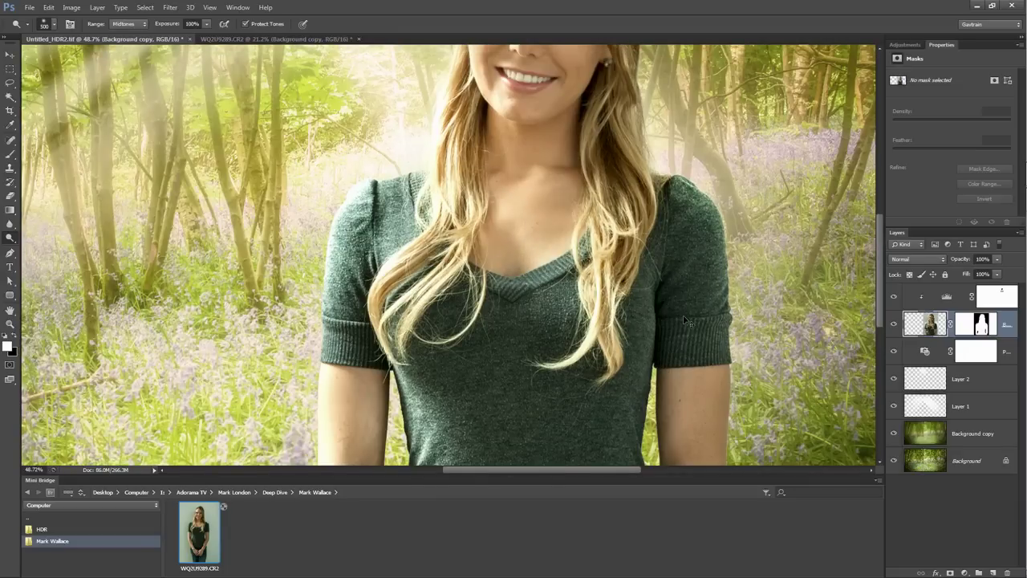
pyautogui.scroll(-3, 474, 224)
pyautogui.scroll(-2, 466, 231)
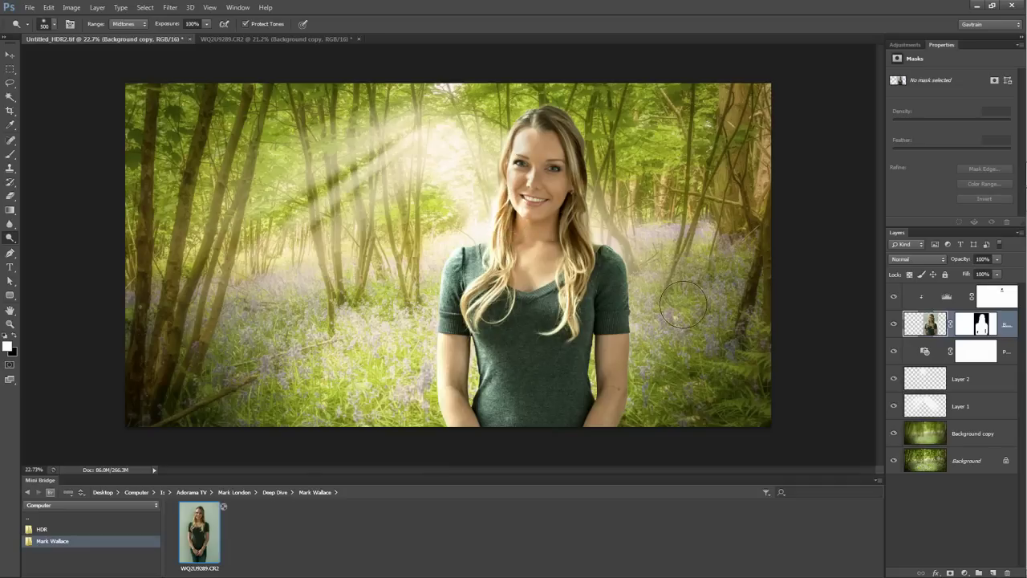
# Step: Add a new top layer and set a yellow-green foreground colour for the Brush tool
pyautogui.click(937, 297)
pyautogui.click(993, 573)
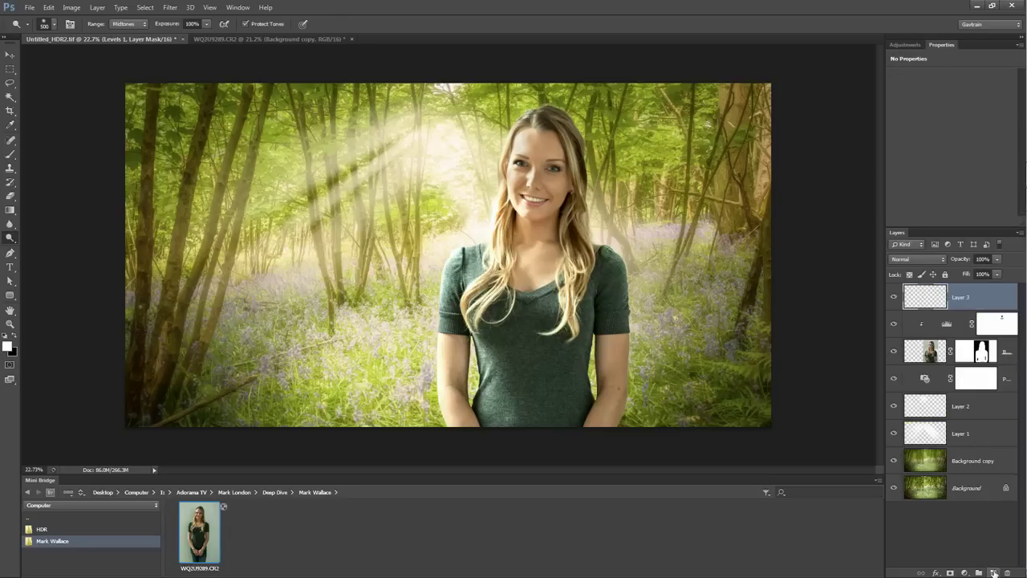
pyautogui.click(7, 345)
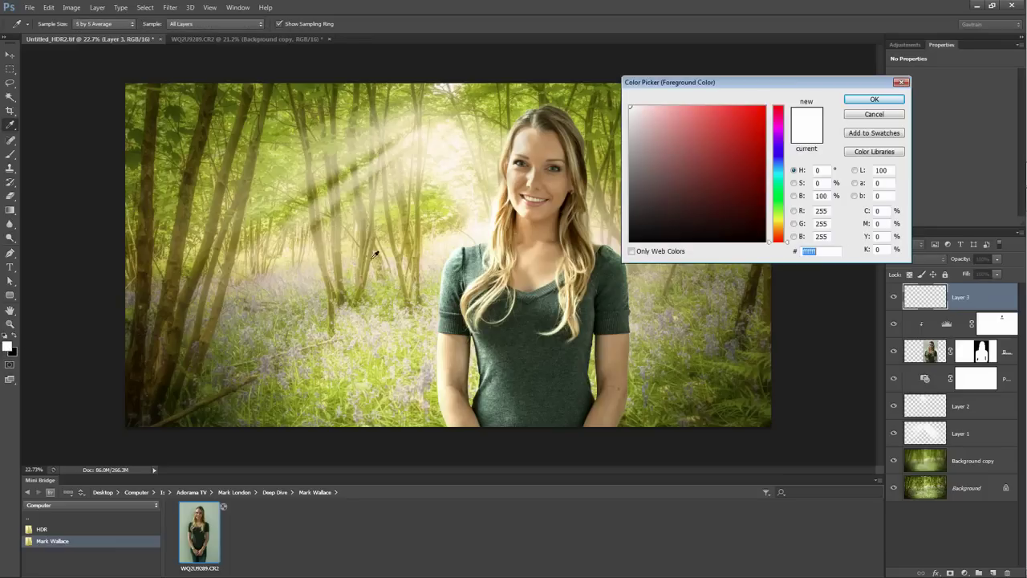
pyautogui.click(437, 206)
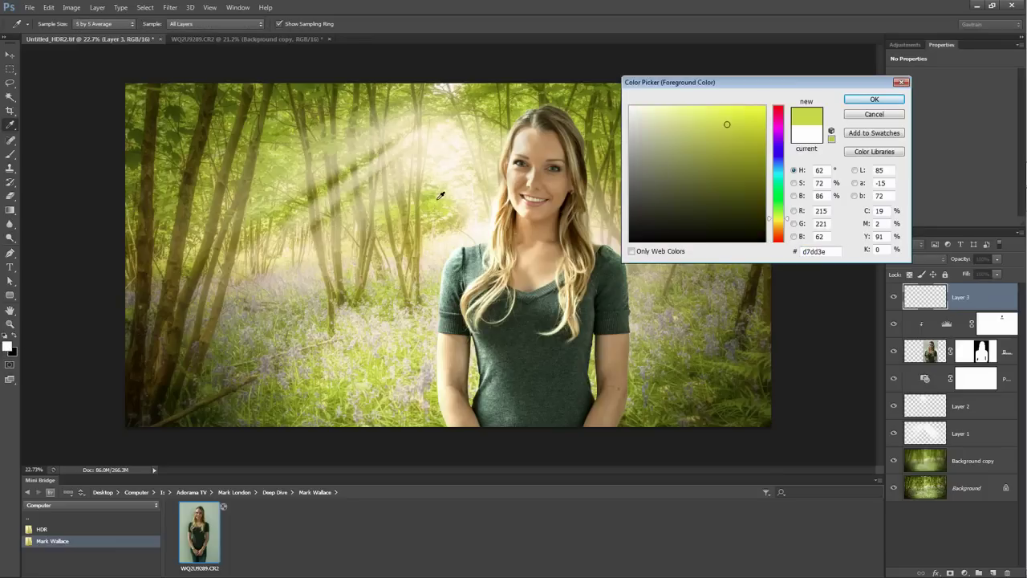
pyautogui.click(874, 99)
pyautogui.press('b')
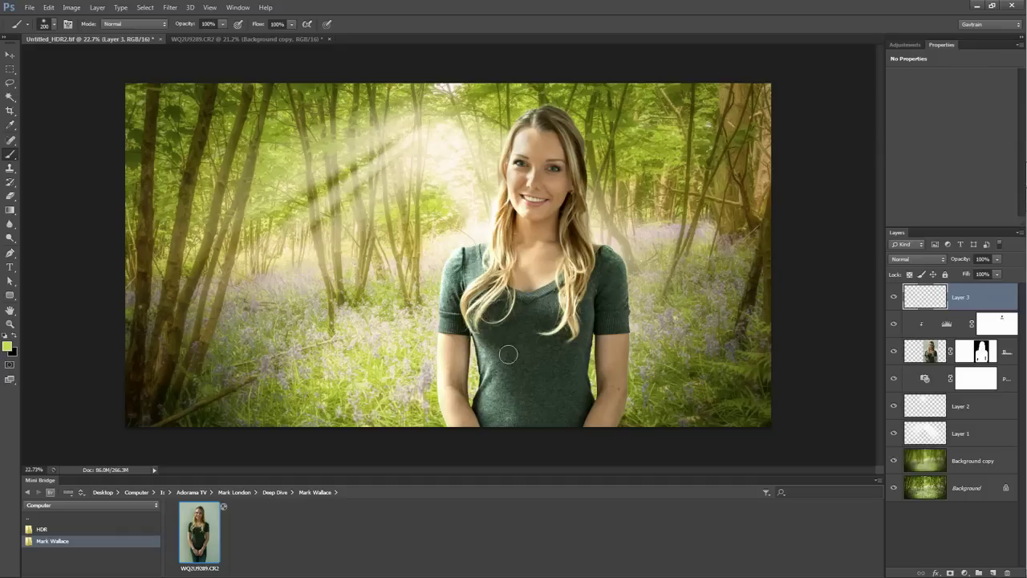
pyautogui.press(']')
pyautogui.press(']')
pyautogui.press(']')
pyautogui.press(']')
# Step: Paint yellow-green over her shirt, left shoulder, hair, chest and left arm
pyautogui.moveTo(498, 361); pyautogui.dragTo(502, 405)
pyautogui.moveTo(447, 265); pyautogui.dragTo(441, 301)
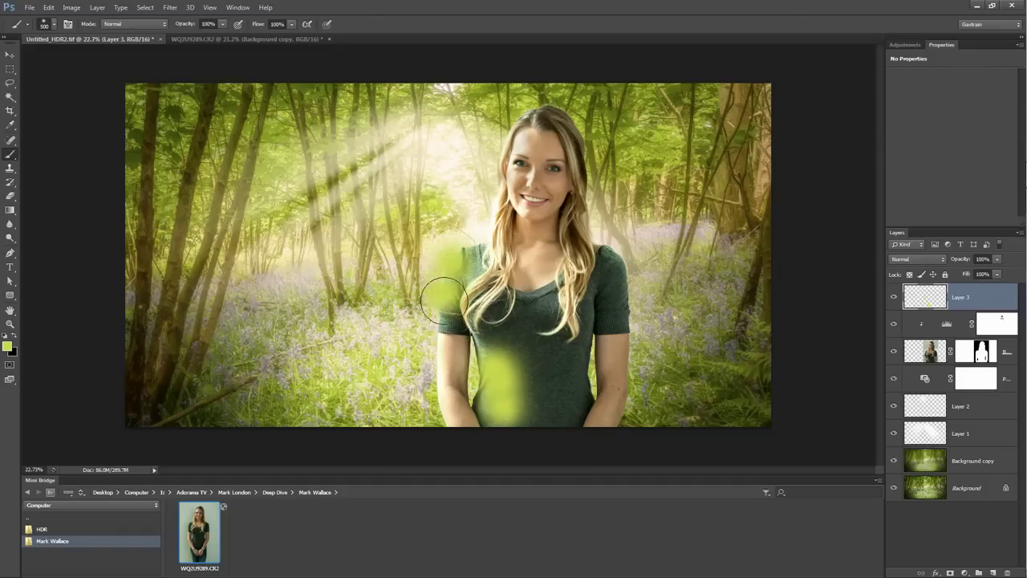
pyautogui.moveTo(514, 104); pyautogui.dragTo(486, 233)
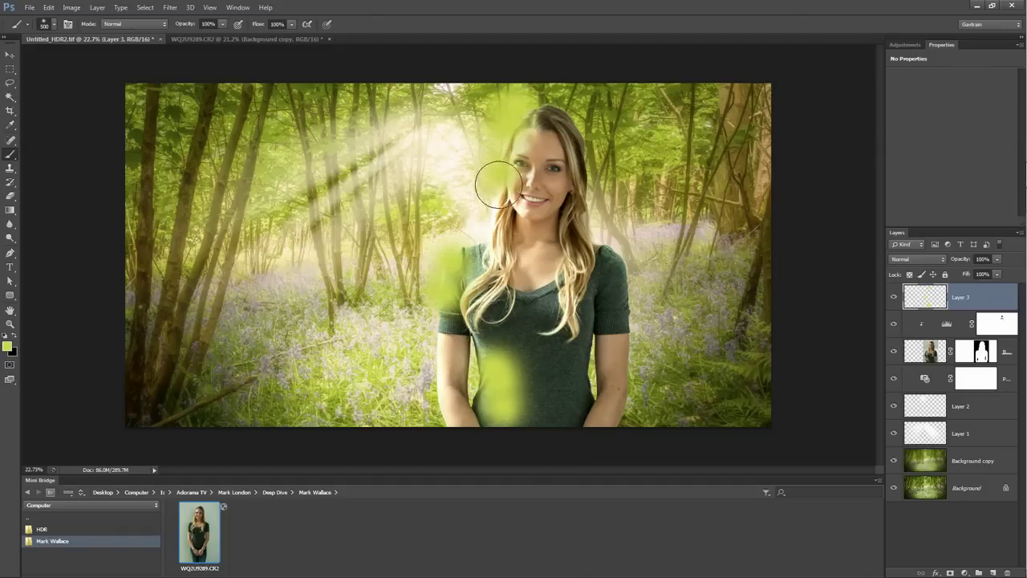
pyautogui.moveTo(511, 376); pyautogui.dragTo(534, 398)
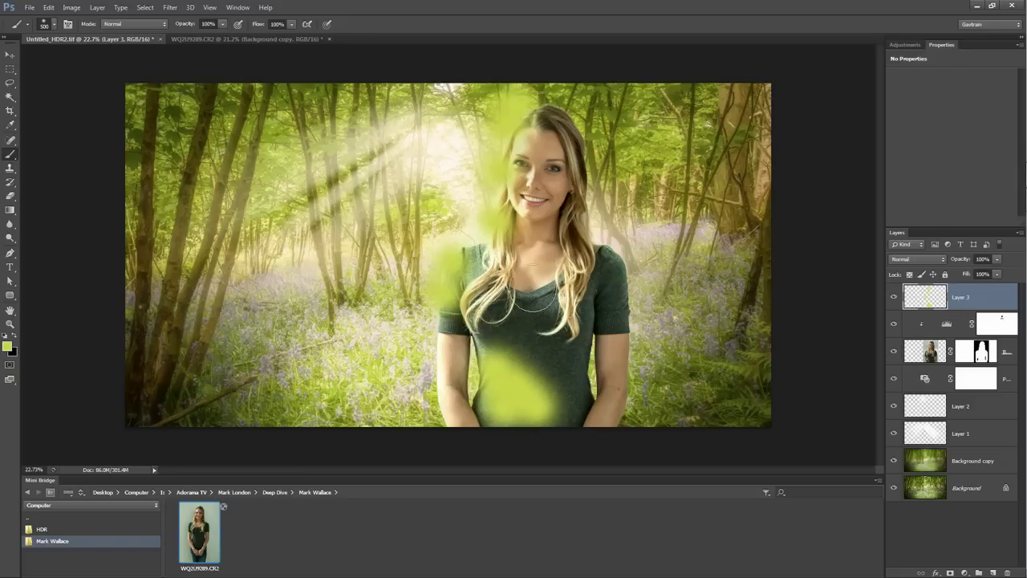
pyautogui.click(556, 278)
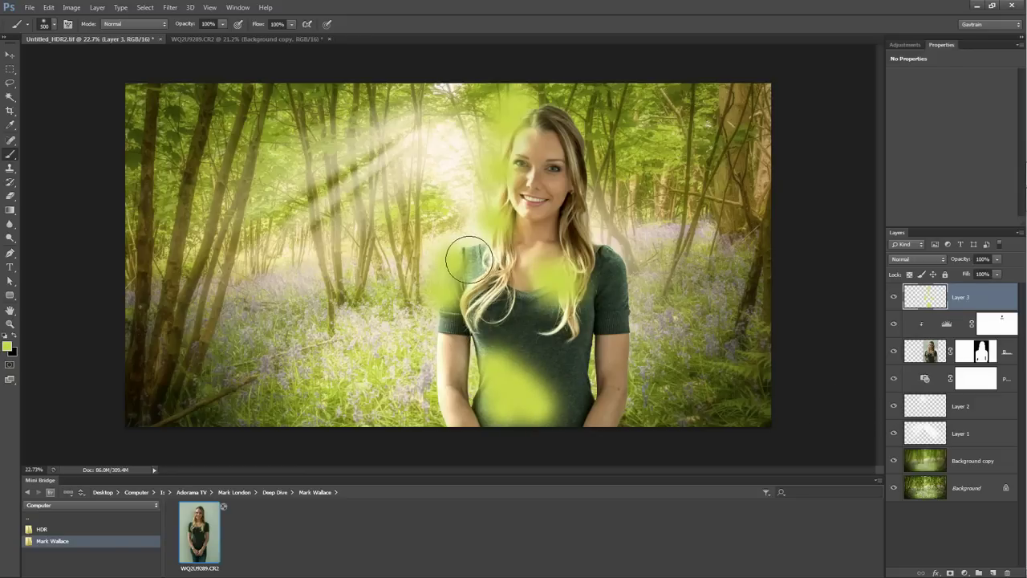
pyautogui.moveTo(470, 254); pyautogui.dragTo(486, 262)
pyautogui.moveTo(441, 323); pyautogui.dragTo(440, 411)
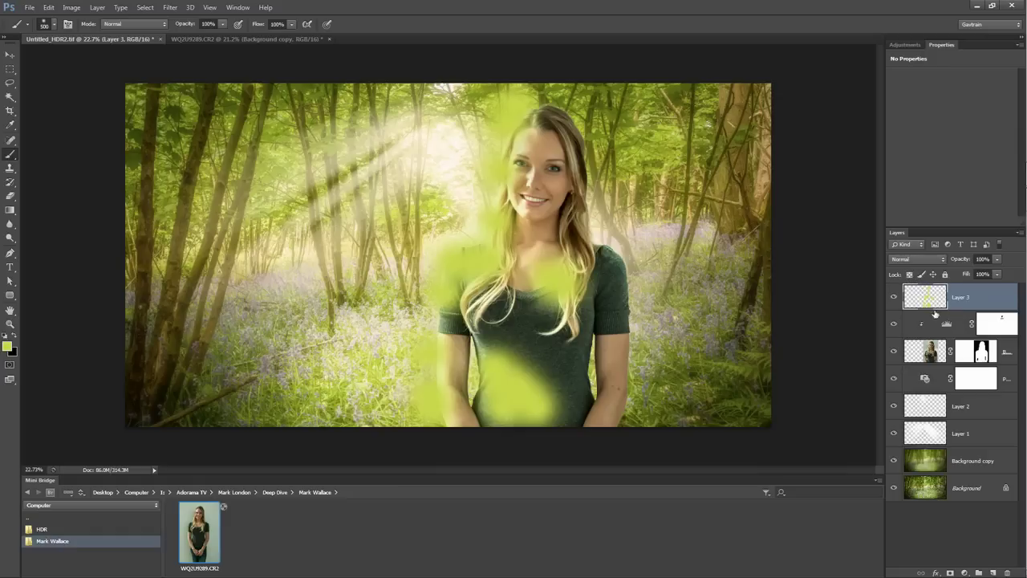
# Step: Clip Layer 3's green paint to the woman's layer below with an Alt-click
pyautogui.click(895, 299)
pyautogui.click(895, 298)
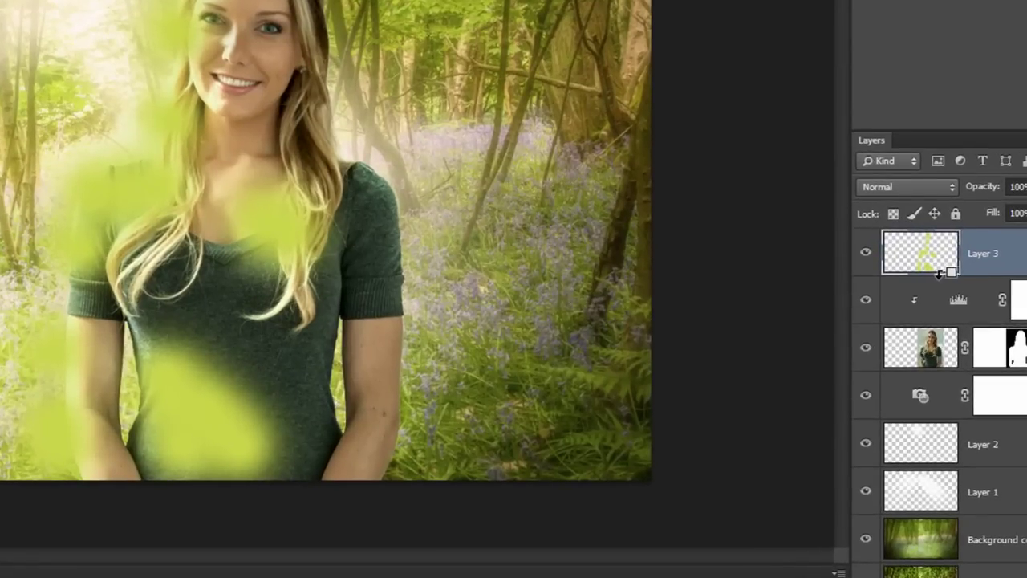
pyautogui.moveTo(943, 274)
pyautogui.mouseDown()
pyautogui.moveTo(999, 274)
pyautogui.moveTo(978, 273)
pyautogui.mouseUp()
pyautogui.keyDown('alt'); pyautogui.click(978, 274); pyautogui.keyUp('alt')
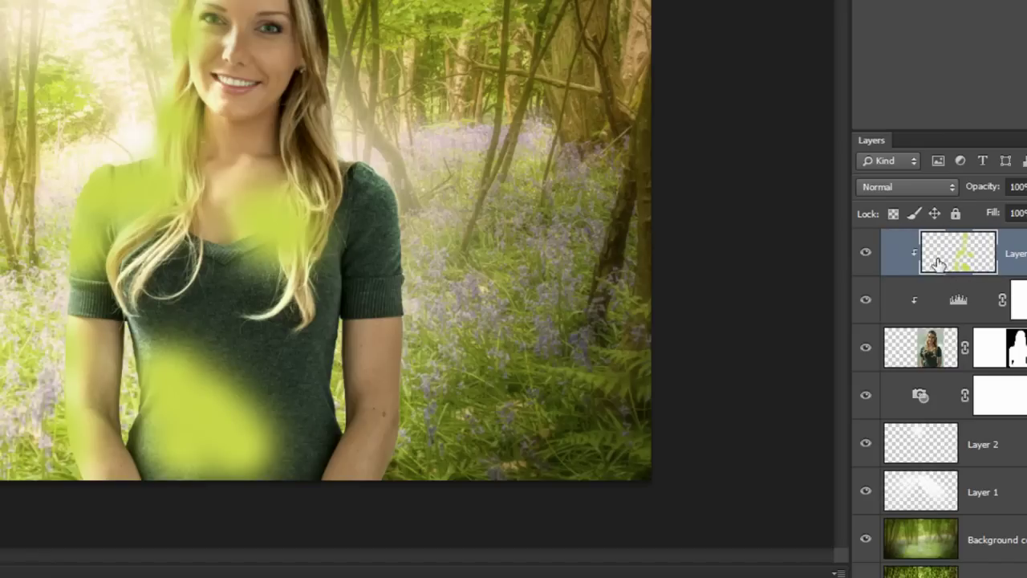
pyautogui.click(866, 253)
pyautogui.click(870, 256)
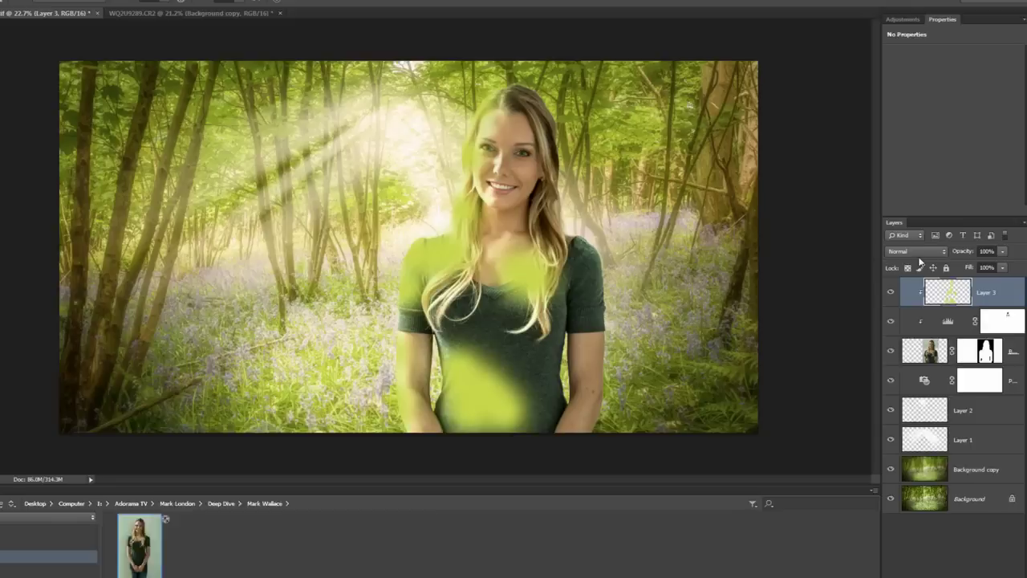
# Step: Set Layer 3 to Color blend mode at about 18% opacity and compare the tint
pyautogui.click(919, 252)
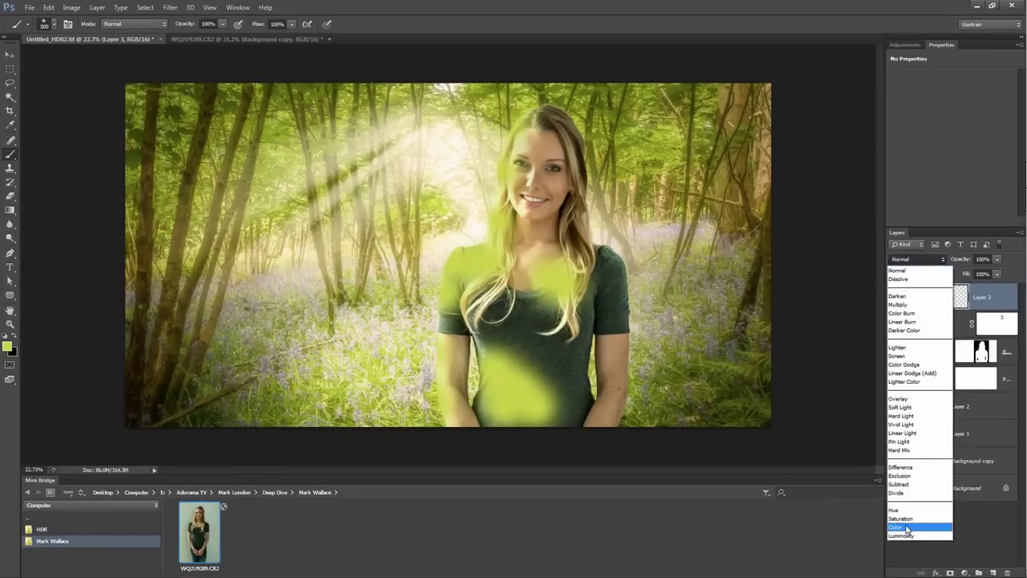
pyautogui.click(907, 527)
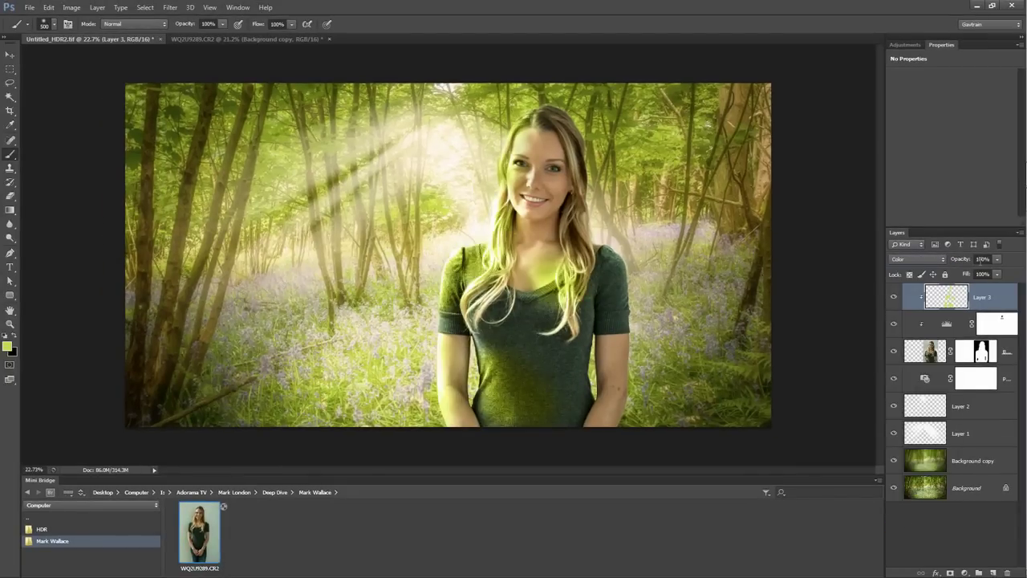
pyautogui.moveTo(997, 261); pyautogui.dragTo(958, 275)
pyautogui.click(894, 298)
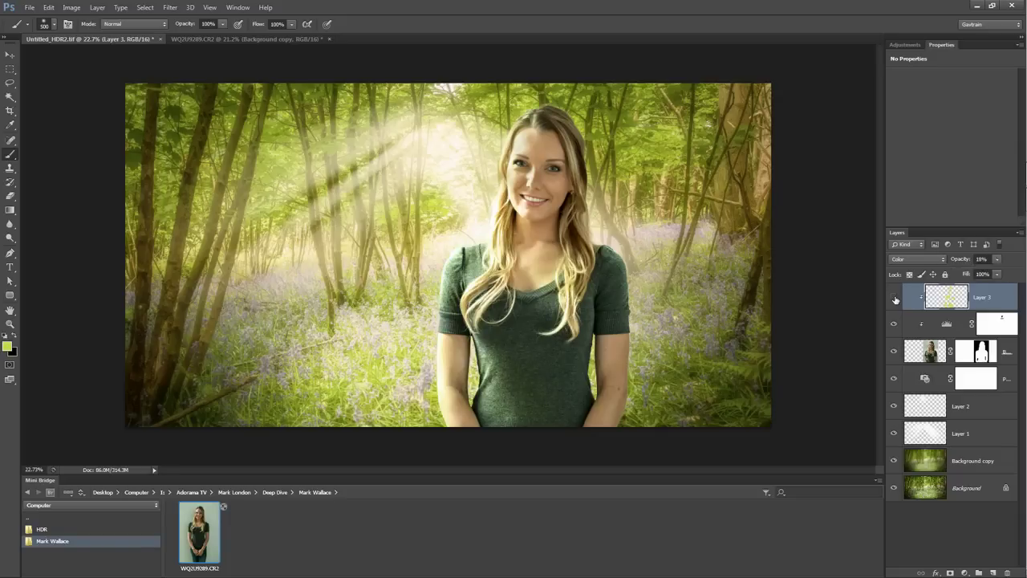
pyautogui.click(894, 298)
pyautogui.click(894, 298)
# Step: Add empty Layer 4 and Alt-Merge Visible to stamp the whole composite into it
pyautogui.click(993, 572)
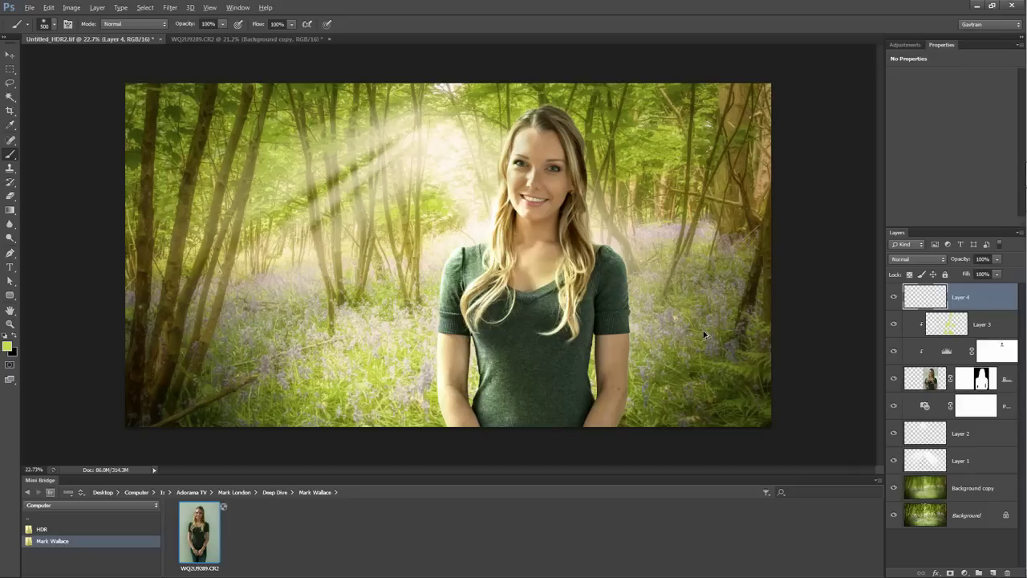
pyautogui.click(97, 7)
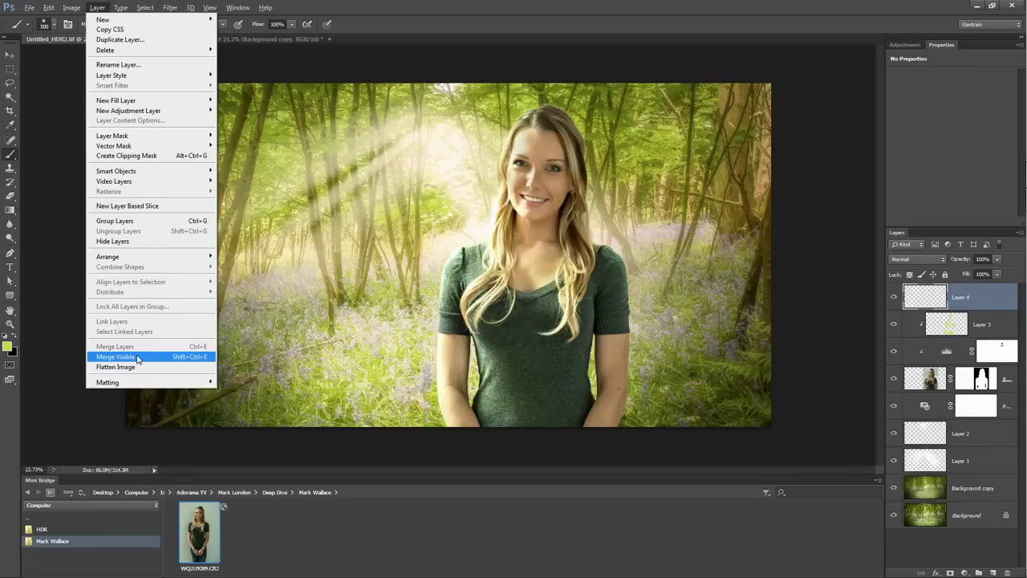
pyautogui.keyDown('alt'); pyautogui.click(138, 362); pyautogui.keyUp('alt')
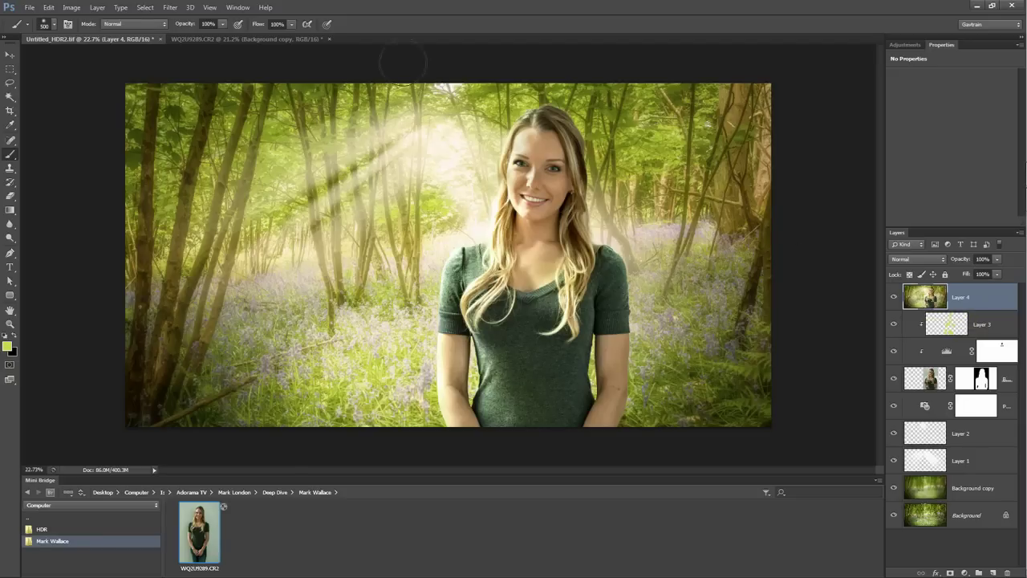
# Step: Apply a Gaussian Blur with a 33.2 pixel radius to Layer 4
pyautogui.click(170, 7)
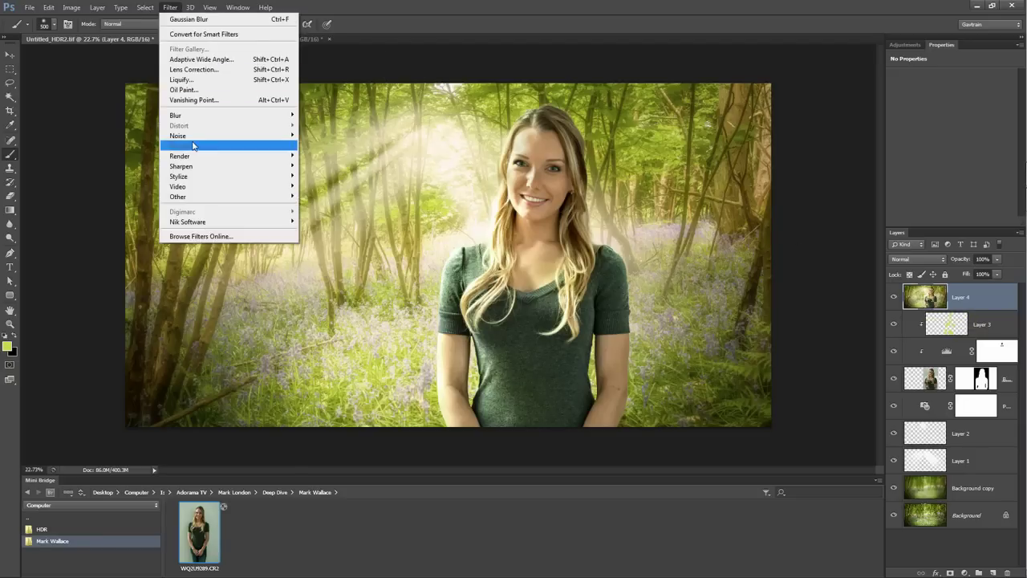
pyautogui.moveTo(175, 115)
pyautogui.click(354, 197)
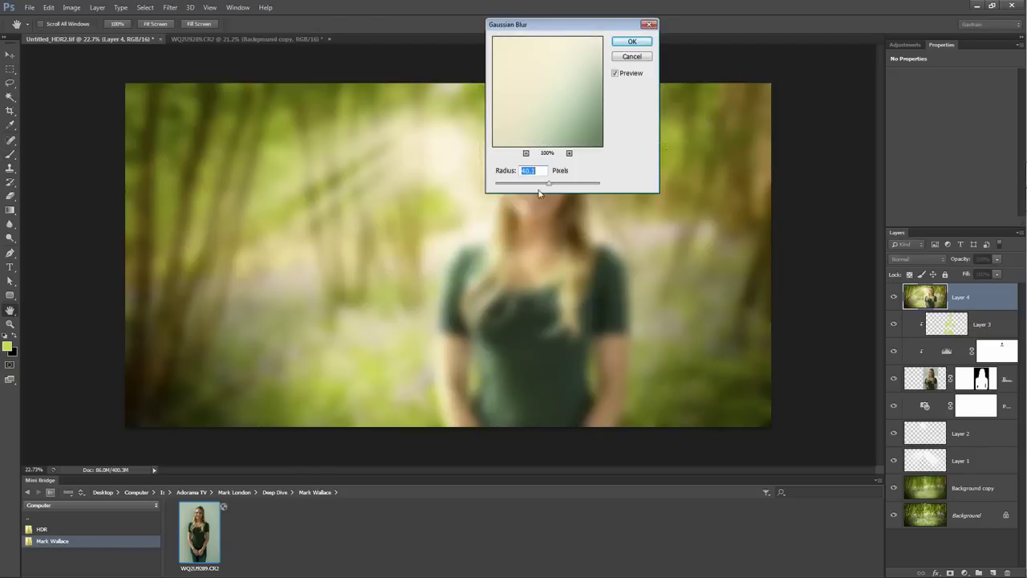
pyautogui.moveTo(553, 190); pyautogui.dragTo(548, 190)
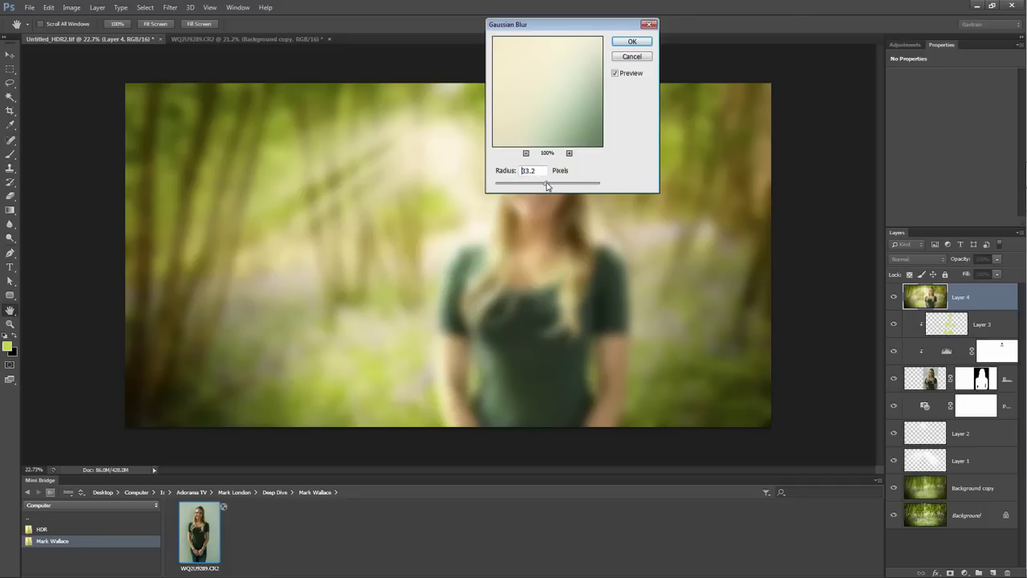
pyautogui.click(631, 41)
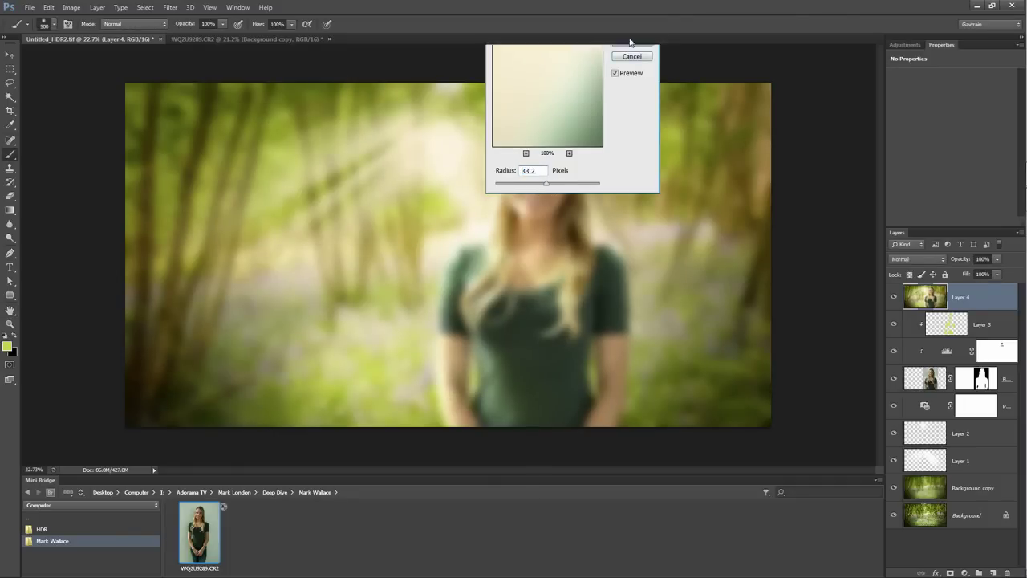
# Step: Set the blurred Layer 4 to Soft Light blend mode at 83% opacity
pyautogui.click(918, 259)
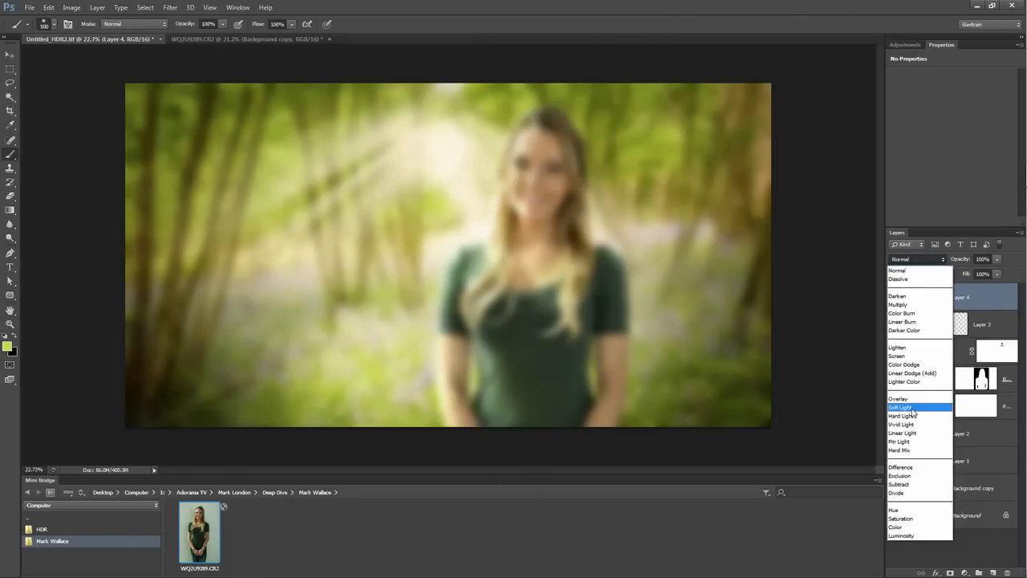
pyautogui.click(912, 410)
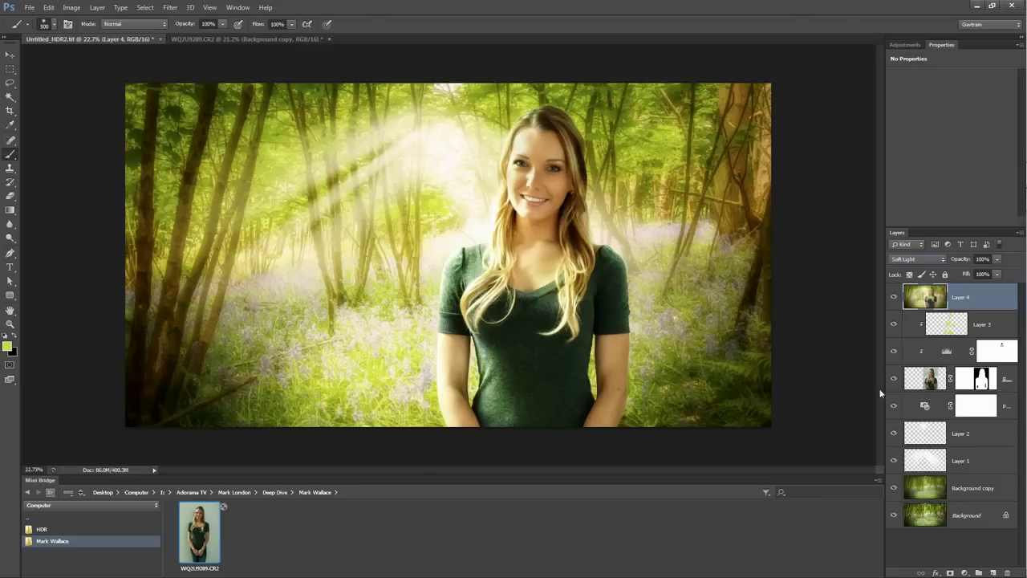
pyautogui.click(998, 259)
pyautogui.moveTo(995, 275); pyautogui.dragTo(989, 275)
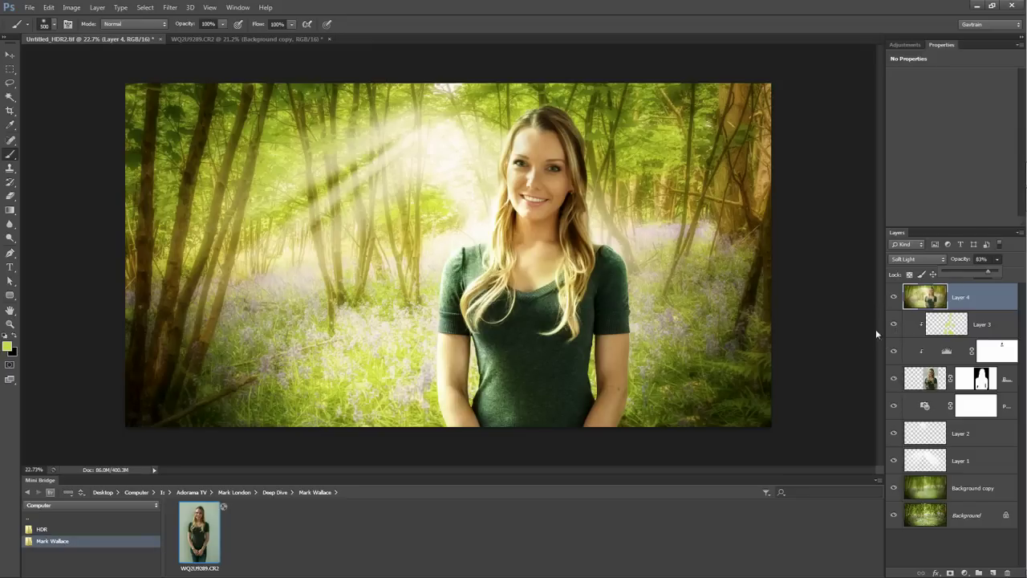
# Step: Add a Photo Filter adjustment layer using Warming Filter (85) at 25% density
pyautogui.click(966, 573)
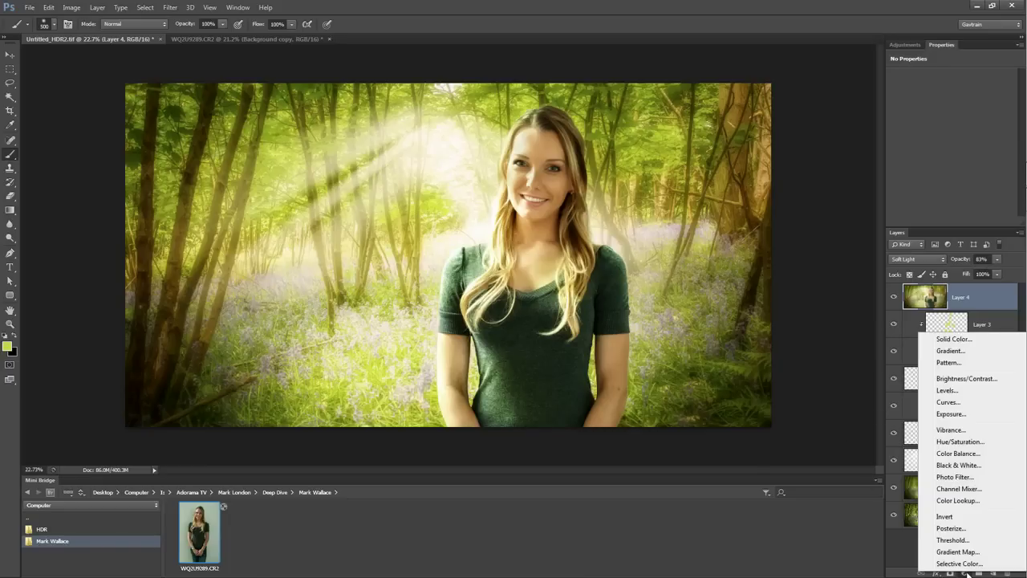
pyautogui.click(965, 478)
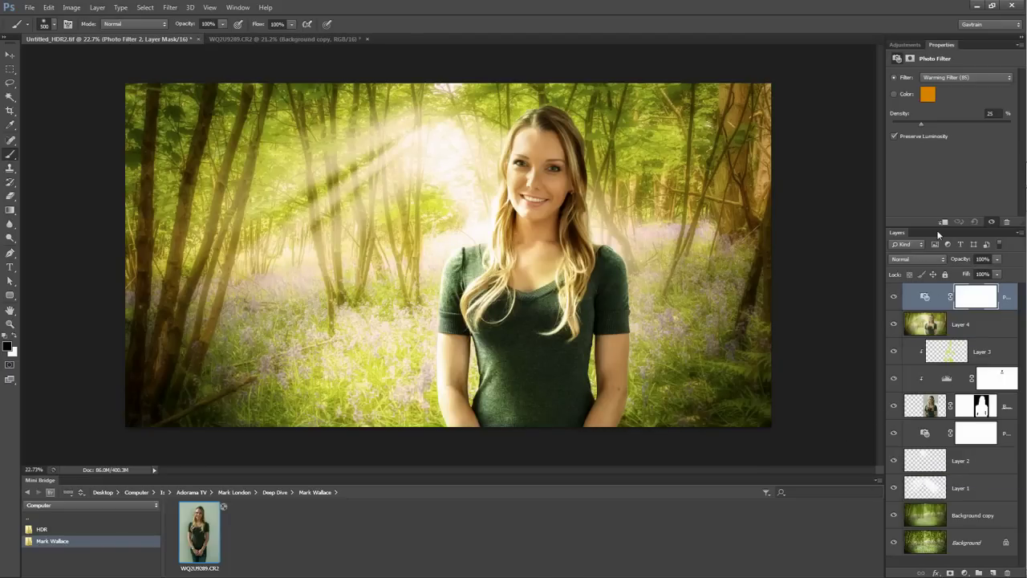